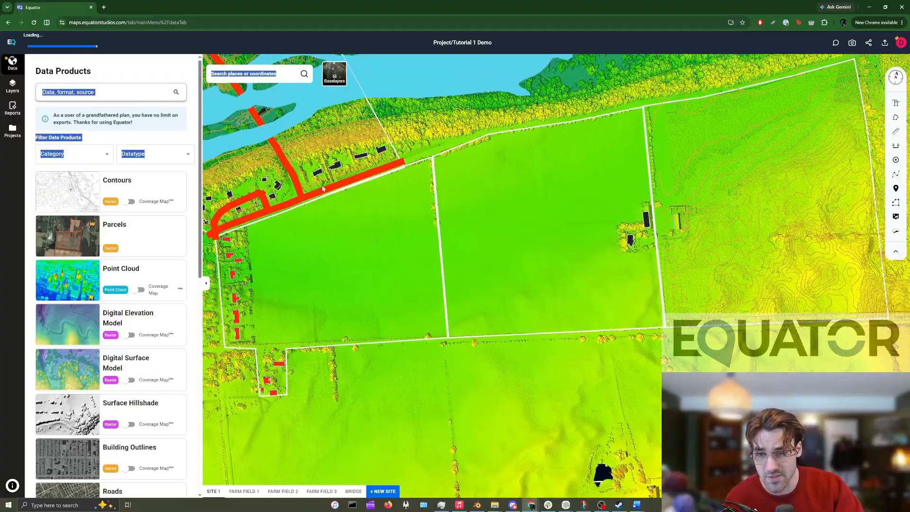
Look over the farm fields, buildings, road and river of the demo project on the map.
{"action": "left_click_drag", "start_coordinate": [582, 168], "coordinate": [524, 138]}
{"action": "left_click_drag", "start_coordinate": [372, 243], "coordinate": [457, 230]}
{"action": "left_click_drag", "start_coordinate": [521, 204], "coordinate": [418, 227]}
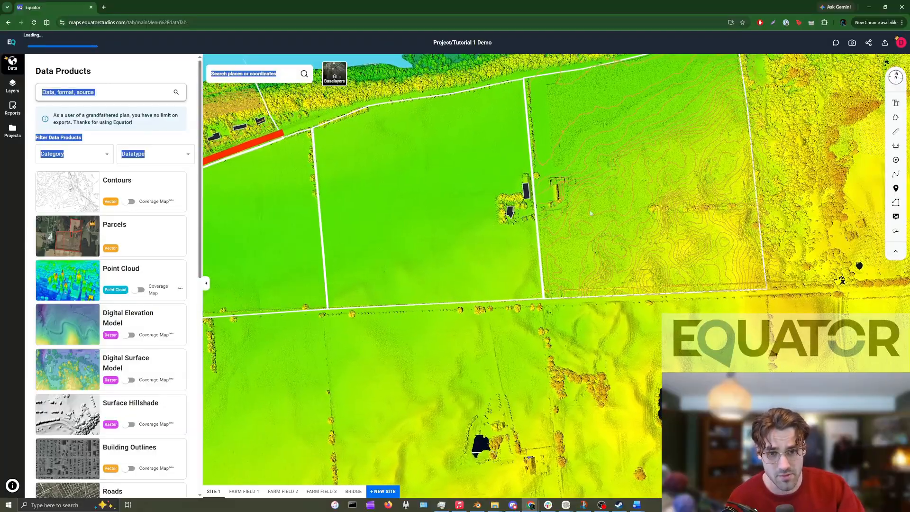
{"action": "left_click_drag", "start_coordinate": [410, 207], "coordinate": [486, 211]}
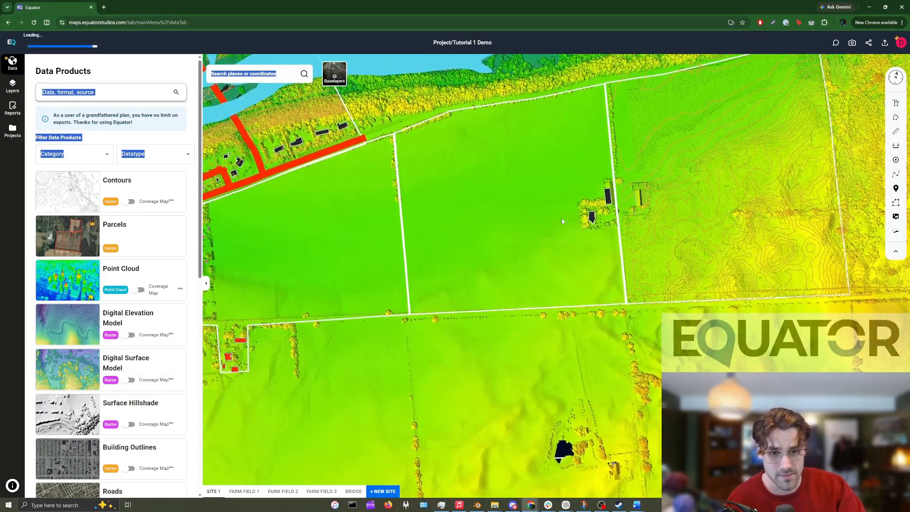
{"action": "left_click_drag", "start_coordinate": [332, 156], "coordinate": [460, 200]}
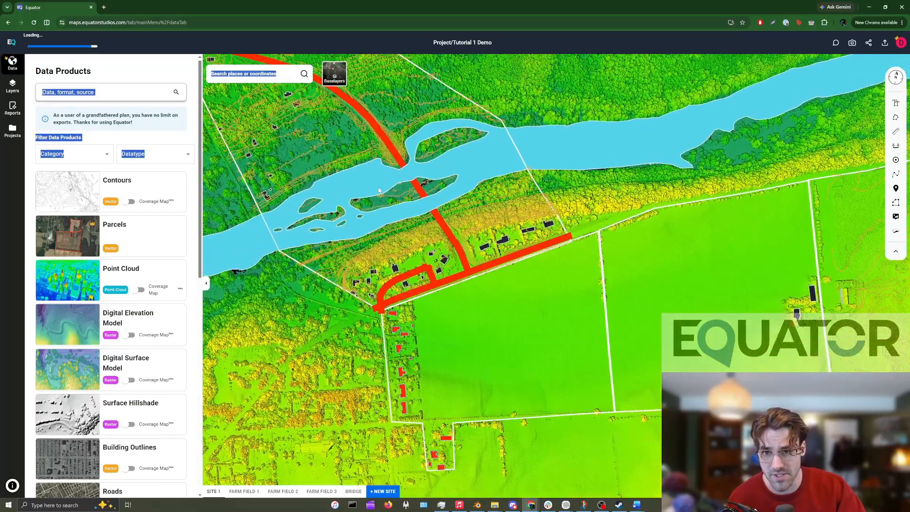
Open the Tutorial 1 Demo project from the project list and go to its Site 1.
{"action": "left_click", "coordinate": [12, 130]}
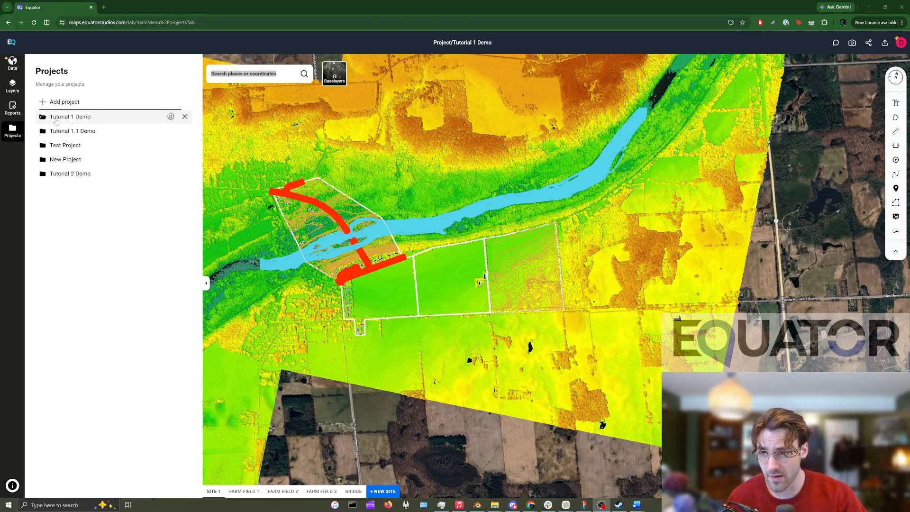
{"action": "left_click", "coordinate": [98, 118]}
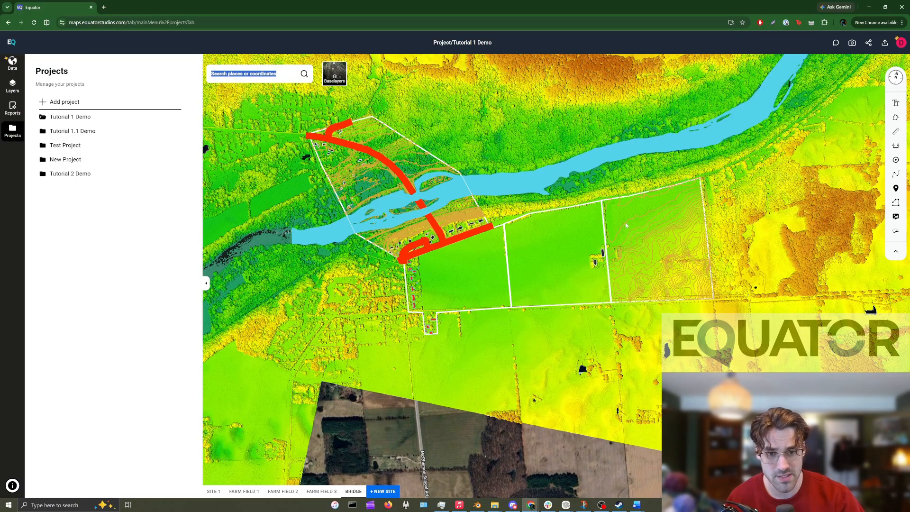
{"action": "left_click", "coordinate": [212, 491]}
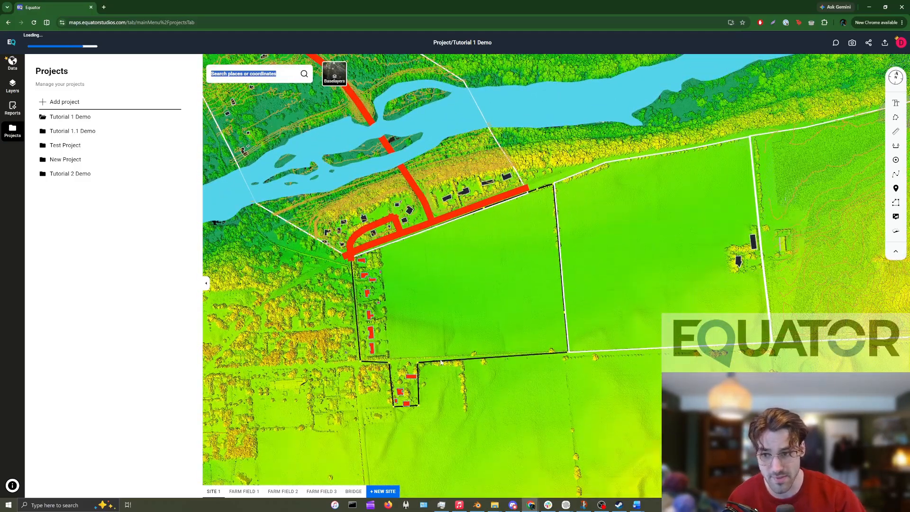
Review the data layers listed under each site and examine their coverage around the river, bridge and farm fields.
{"action": "left_click", "coordinate": [13, 86]}
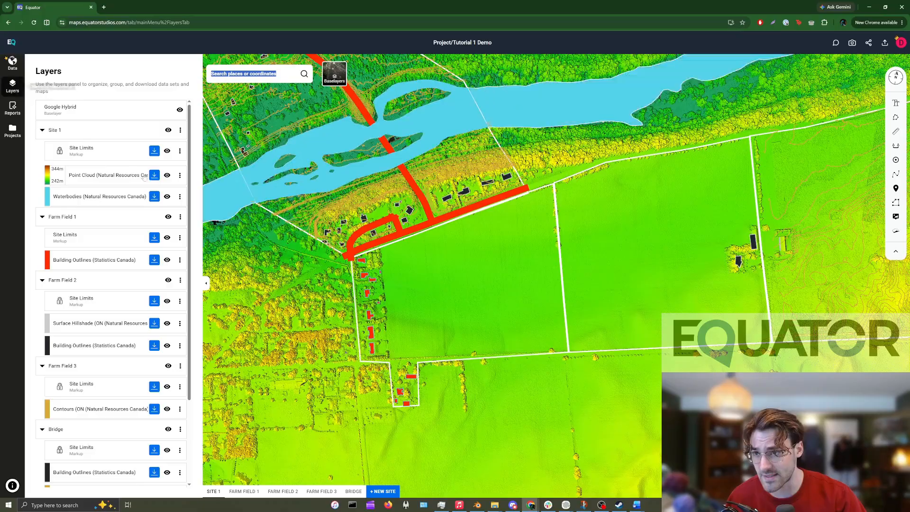
{"action": "scroll", "coordinate": [116, 179], "scroll_direction": "down", "scroll_amount": 3}
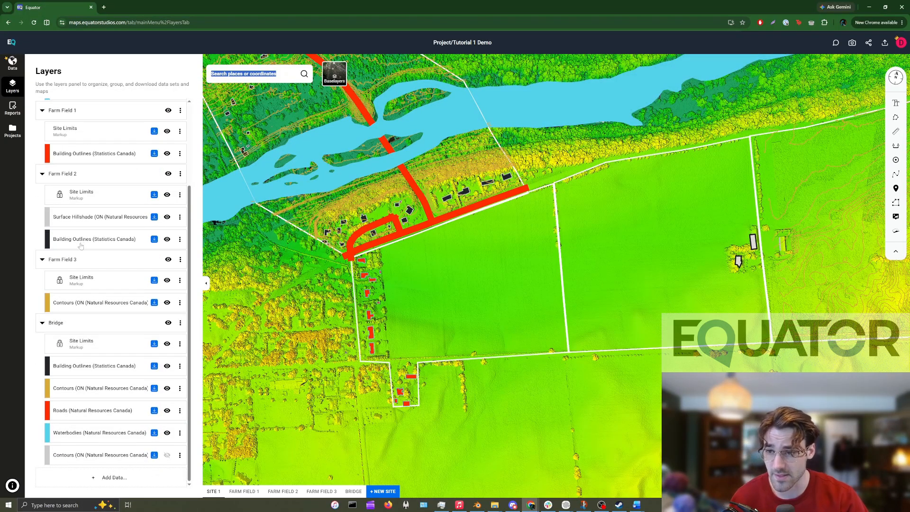
{"action": "left_click_drag", "start_coordinate": [801, 233], "coordinate": [409, 151]}
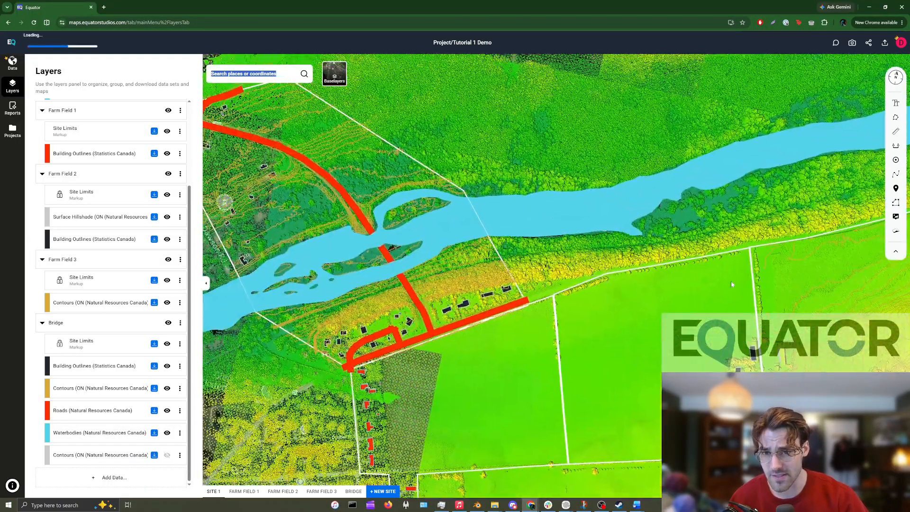
{"action": "left_click_drag", "start_coordinate": [334, 298], "coordinate": [354, 278]}
{"action": "scroll", "coordinate": [277, 183], "scroll_direction": "down", "scroll_amount": 4}
{"action": "left_click_drag", "start_coordinate": [458, 136], "coordinate": [425, 253]}
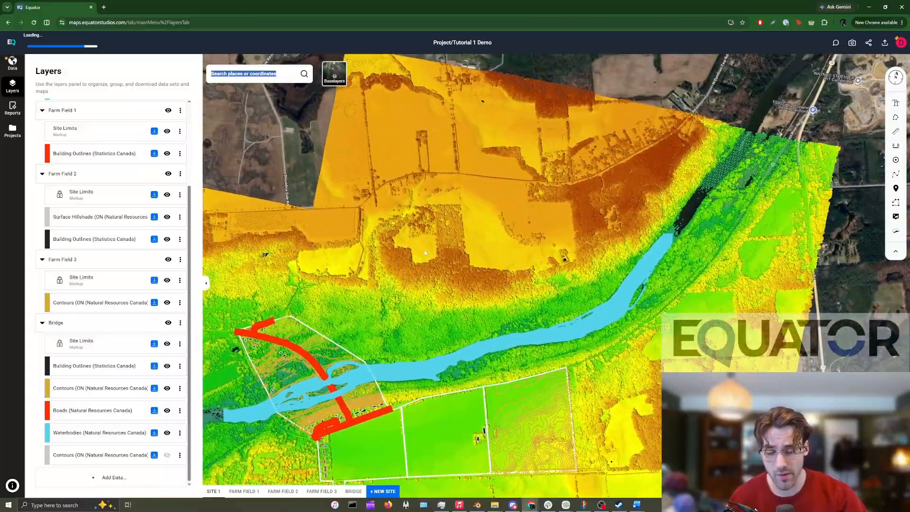
{"action": "scroll", "coordinate": [425, 253], "scroll_direction": "up", "scroll_amount": 4}
{"action": "mouse_move", "coordinate": [503, 311]}
{"action": "left_mouse_down"}
{"action": "mouse_move", "coordinate": [453, 241]}
{"action": "mouse_move", "coordinate": [510, 296]}
{"action": "left_mouse_up"}
{"action": "scroll", "coordinate": [453, 241], "scroll_direction": "down", "scroll_amount": 6}
{"action": "left_click_drag", "start_coordinate": [531, 266], "coordinate": [390, 145]}
{"action": "scroll", "coordinate": [385, 139], "scroll_direction": "up", "scroll_amount": 3}
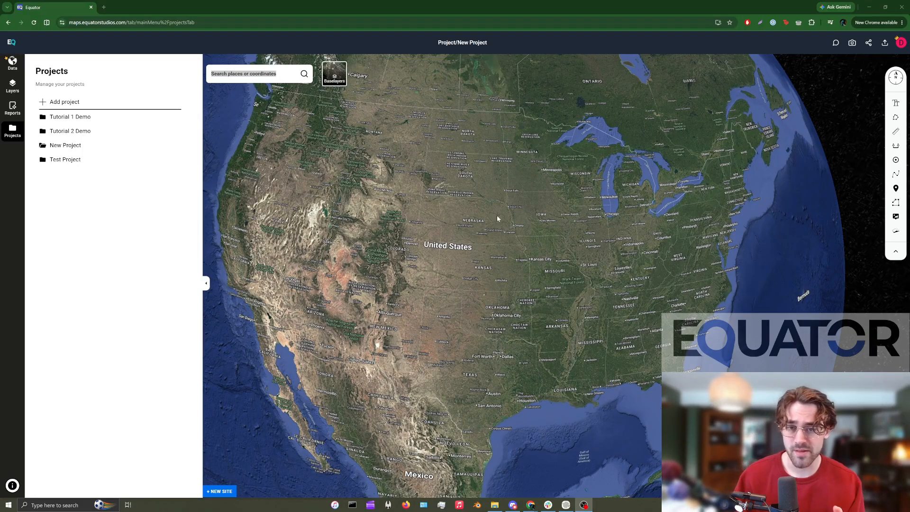
Explore the New Project map from the whole United States down to the hills south of McConaughy Lake in Nebraska.
{"action": "scroll", "coordinate": [424, 208], "scroll_direction": "up", "scroll_amount": 5}
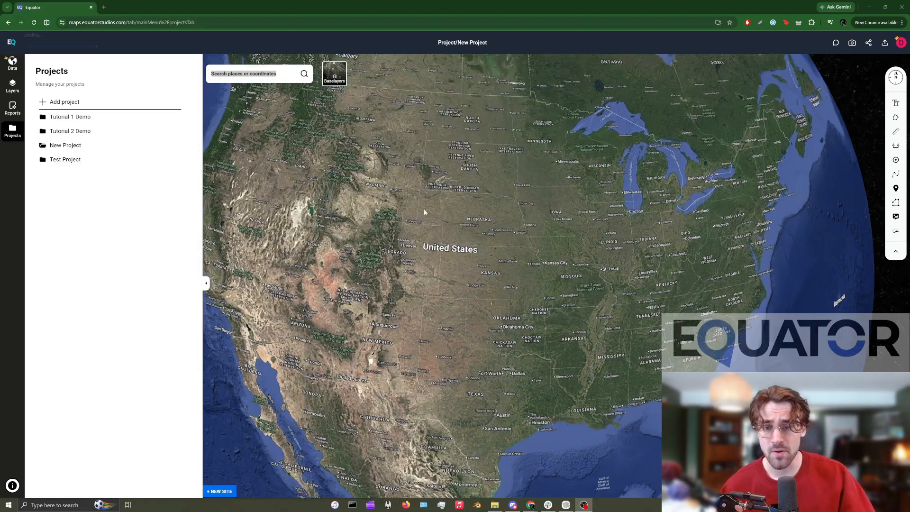
{"action": "scroll", "coordinate": [441, 229], "scroll_direction": "down", "scroll_amount": 5}
{"action": "scroll", "coordinate": [440, 226], "scroll_direction": "up", "scroll_amount": 7}
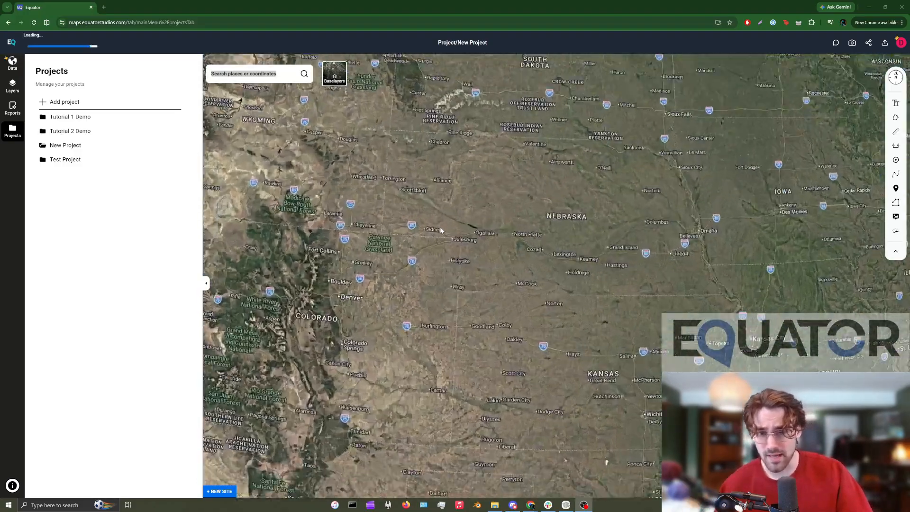
{"action": "scroll", "coordinate": [439, 236], "scroll_direction": "up", "scroll_amount": 3}
{"action": "scroll", "coordinate": [445, 230], "scroll_direction": "down", "scroll_amount": 3}
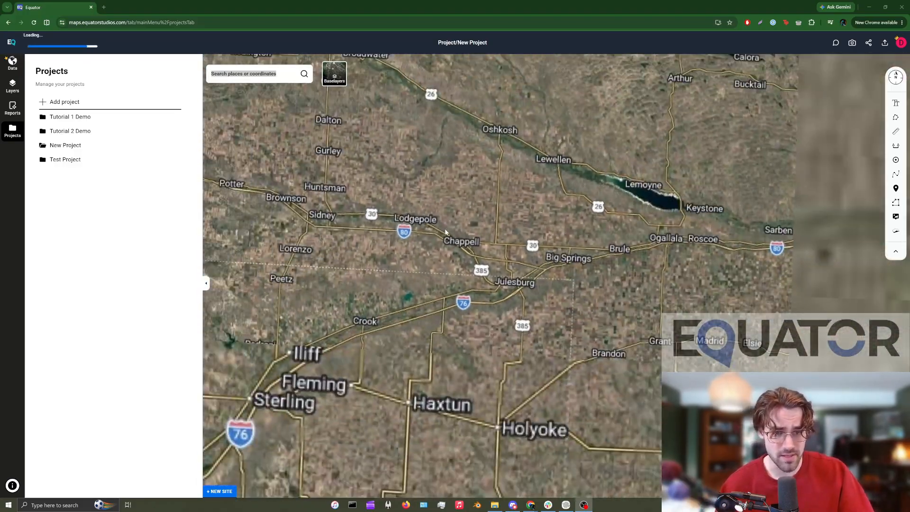
{"action": "scroll", "coordinate": [596, 201], "scroll_direction": "up", "scroll_amount": 5}
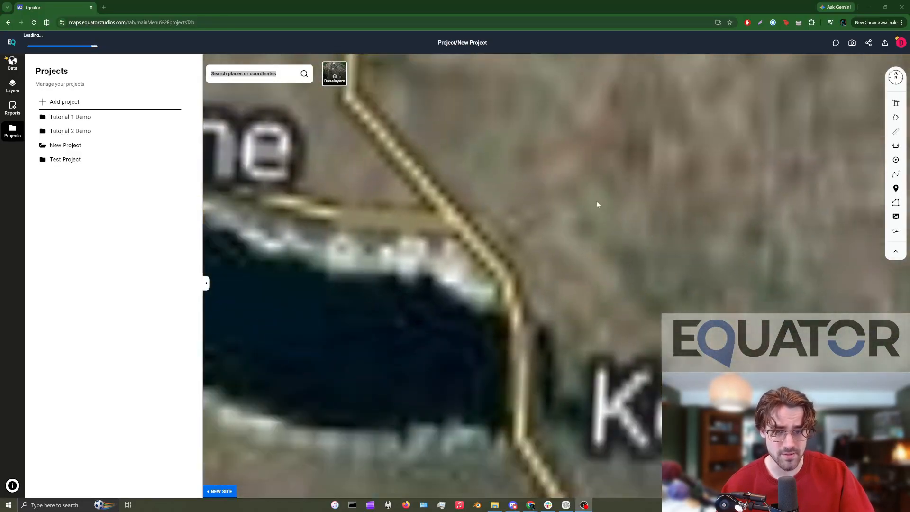
{"action": "scroll", "coordinate": [467, 219], "scroll_direction": "down", "scroll_amount": 4}
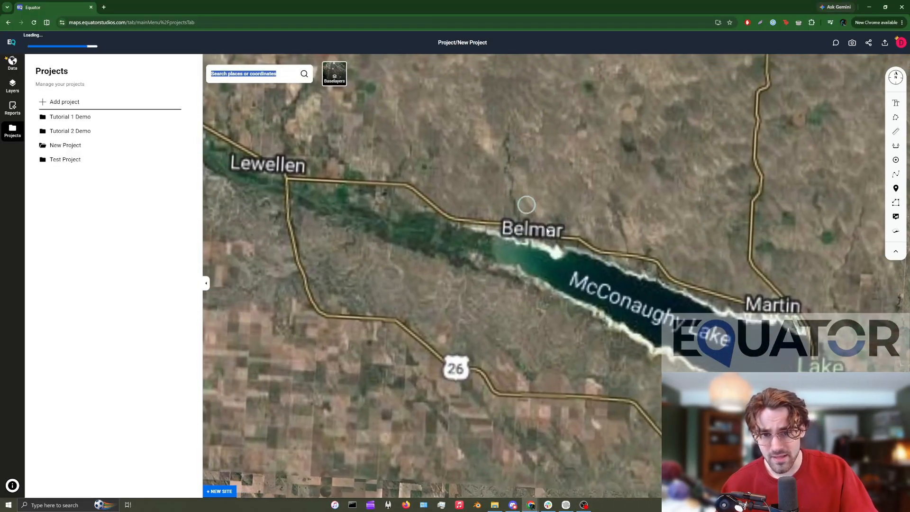
{"action": "left_click_drag", "start_coordinate": [547, 230], "coordinate": [416, 172]}
{"action": "left_click_drag", "start_coordinate": [542, 252], "coordinate": [601, 234]}
{"action": "scroll", "coordinate": [462, 209], "scroll_direction": "up", "scroll_amount": 5}
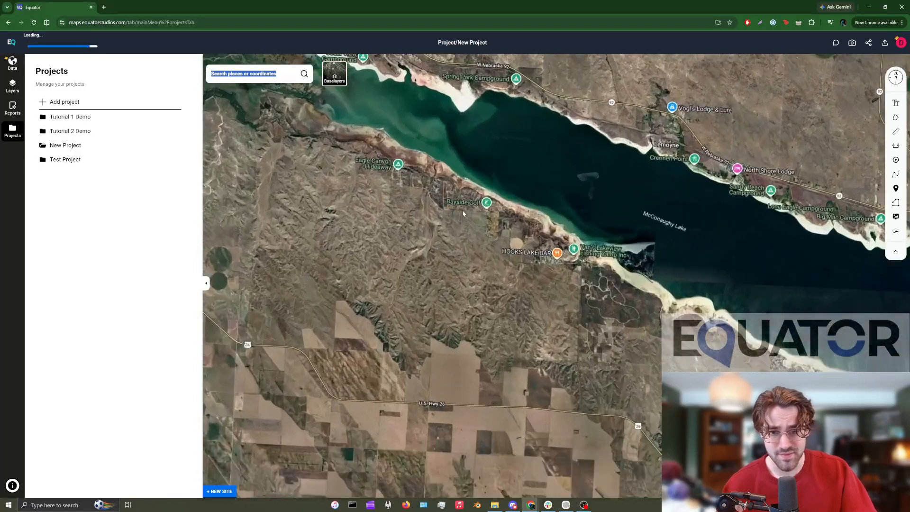
{"action": "scroll", "coordinate": [470, 334], "scroll_direction": "up", "scroll_amount": 4}
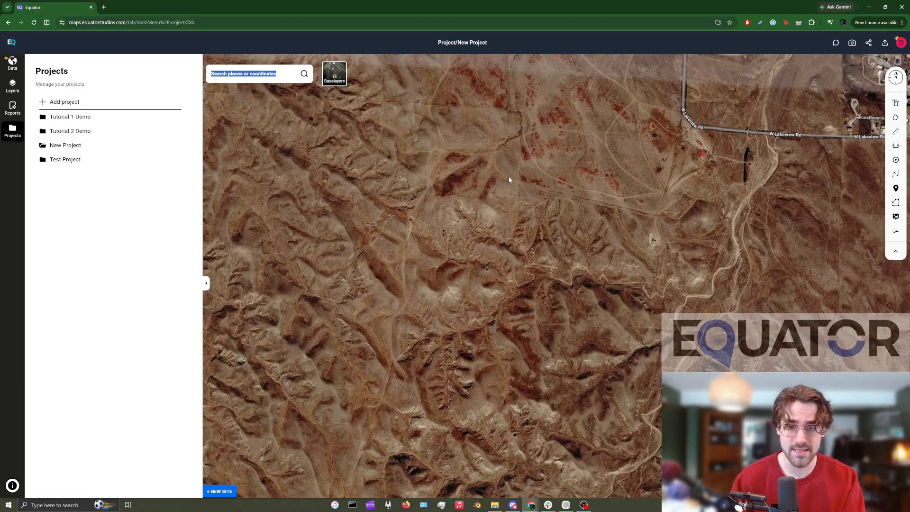
View the hilly terrain south of McConaughy Lake in 3D from a low angle toward the lake.
{"action": "left_click_drag", "start_coordinate": [508, 216], "coordinate": [509, 171]}
{"action": "scroll", "coordinate": [504, 219], "scroll_direction": "up", "scroll_amount": 2}
{"action": "scroll", "coordinate": [501, 212], "scroll_direction": "up", "scroll_amount": 2}
{"action": "scroll", "coordinate": [500, 211], "scroll_direction": "down", "scroll_amount": 4}
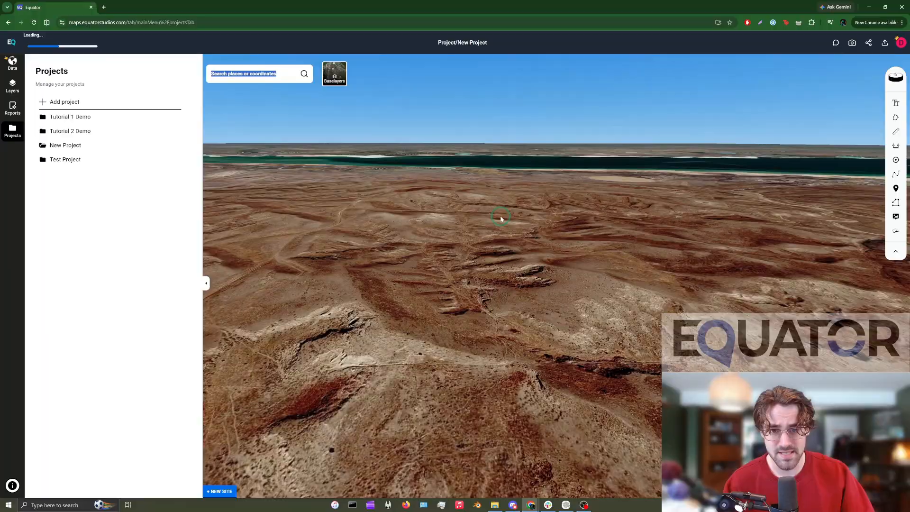
{"action": "left_click_drag", "start_coordinate": [500, 211], "coordinate": [488, 243]}
Move across the map to Colorado and view the snowy mountain peaks near Crested Butte up close.
{"action": "scroll", "coordinate": [488, 243], "scroll_direction": "down", "scroll_amount": 10}
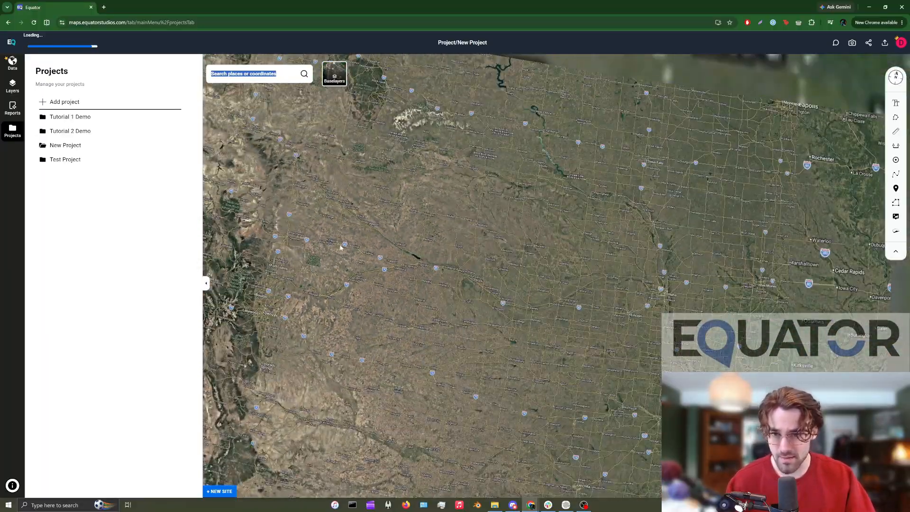
{"action": "left_click_drag", "start_coordinate": [340, 248], "coordinate": [685, 221]}
{"action": "scroll", "coordinate": [508, 280], "scroll_direction": "up", "scroll_amount": 10}
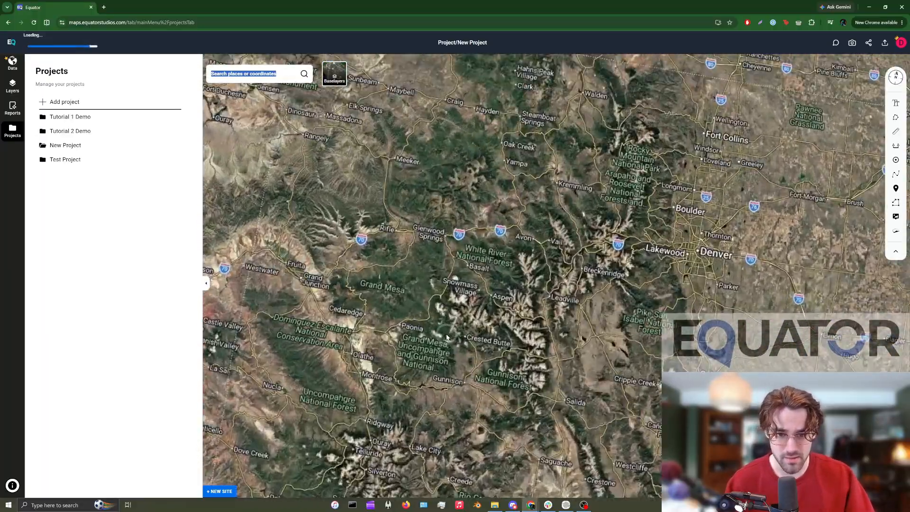
{"action": "scroll", "coordinate": [599, 272], "scroll_direction": "up", "scroll_amount": 8}
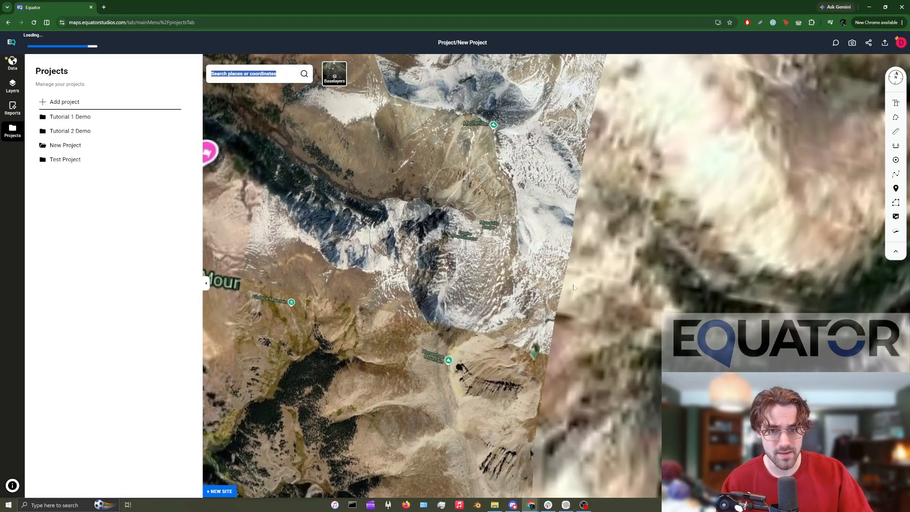
{"action": "left_click_drag", "start_coordinate": [597, 270], "coordinate": [557, 254]}
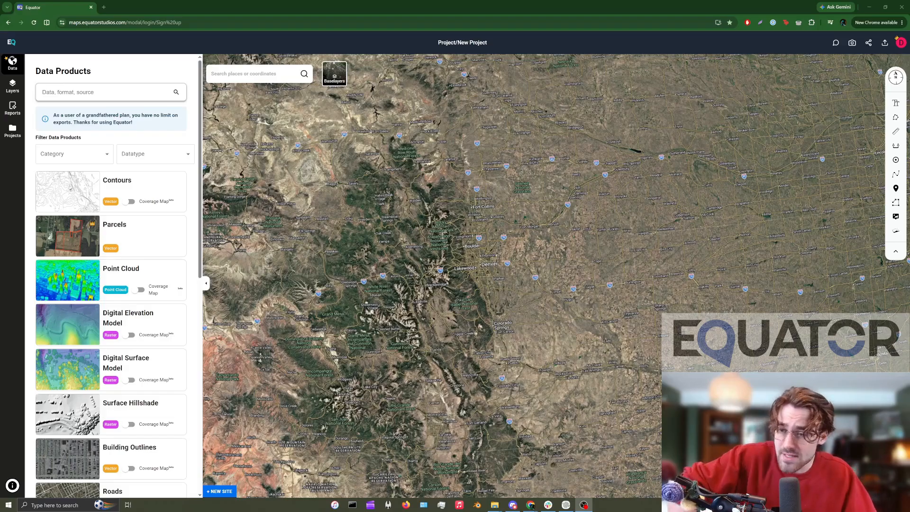
Open the Test Project from the list of projects to view its elevation-coloured terrain.
{"action": "left_click", "coordinate": [12, 136]}
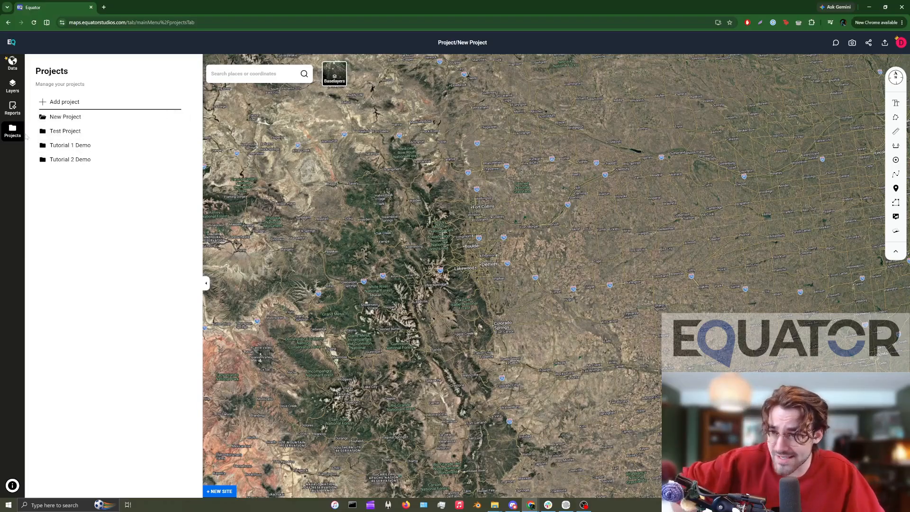
{"action": "left_click", "coordinate": [67, 132]}
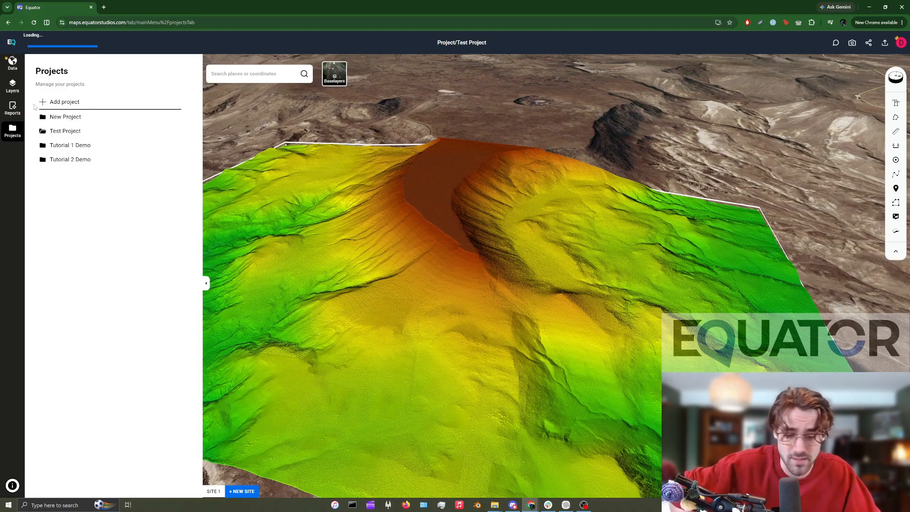
Create a new project named "Tutorial 1.1 Demo" with Metric (Metres) as the default unit.
{"action": "left_click", "coordinate": [60, 102]}
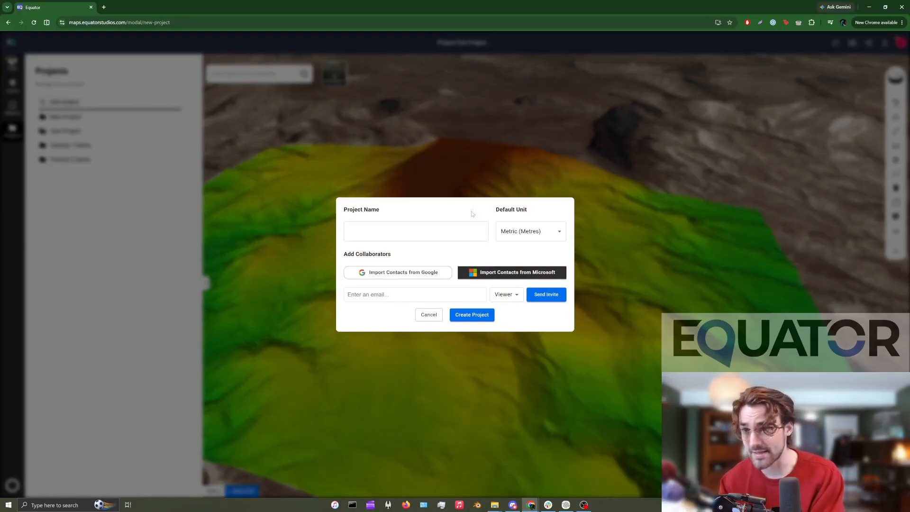
{"action": "left_click", "coordinate": [418, 228]}
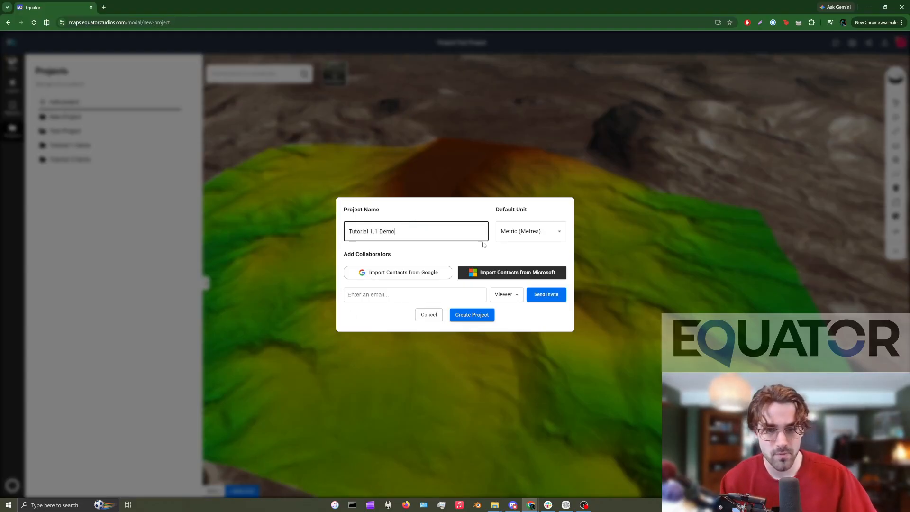
{"action": "left_click", "coordinate": [518, 241]}
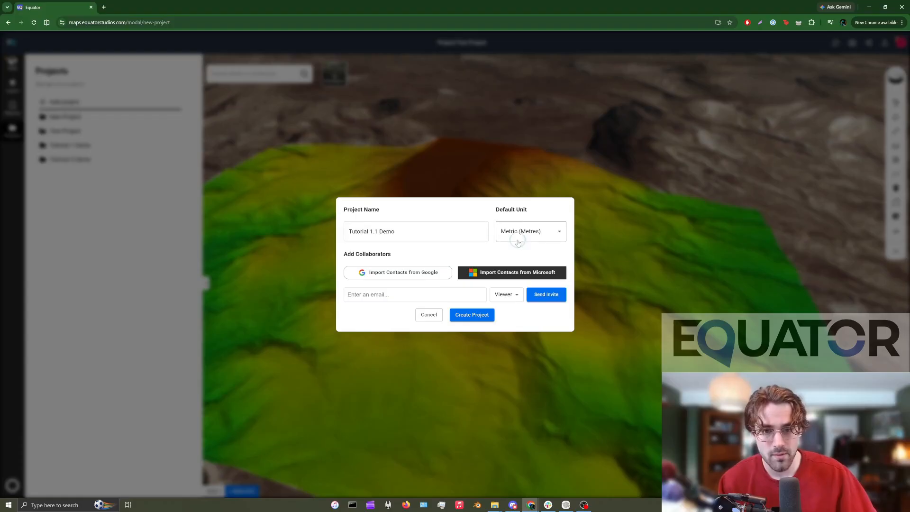
{"action": "left_click", "coordinate": [478, 318]}
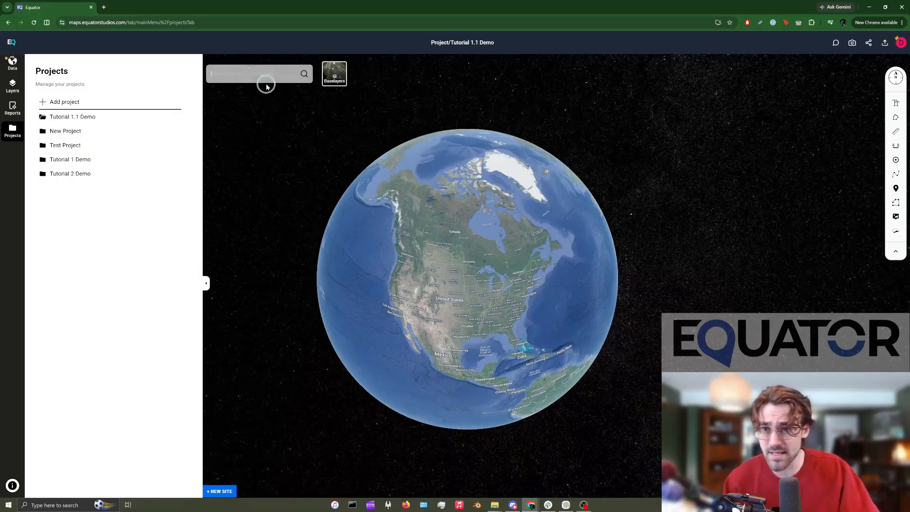
Locate the farm fields beside the Grand River, east of Glen Morris Rd W, on the new project's map.
{"action": "left_click", "coordinate": [251, 74]}
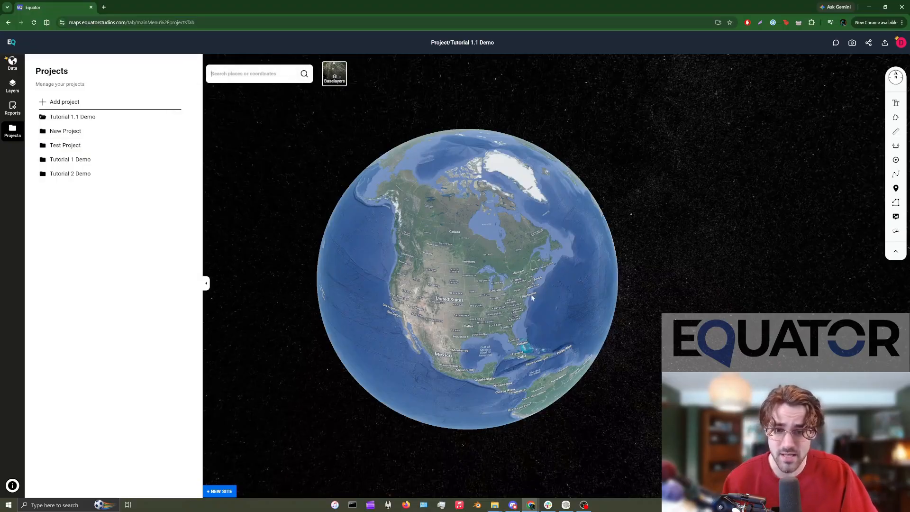
{"action": "scroll", "coordinate": [503, 321], "scroll_direction": "up", "scroll_amount": 10}
{"action": "scroll", "coordinate": [503, 321], "scroll_direction": "up", "scroll_amount": 12}
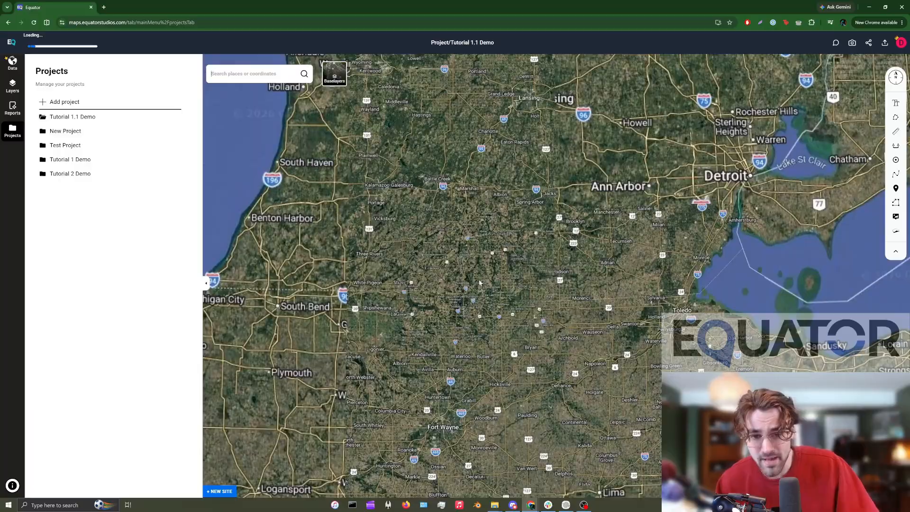
{"action": "scroll", "coordinate": [475, 289], "scroll_direction": "down", "scroll_amount": 10}
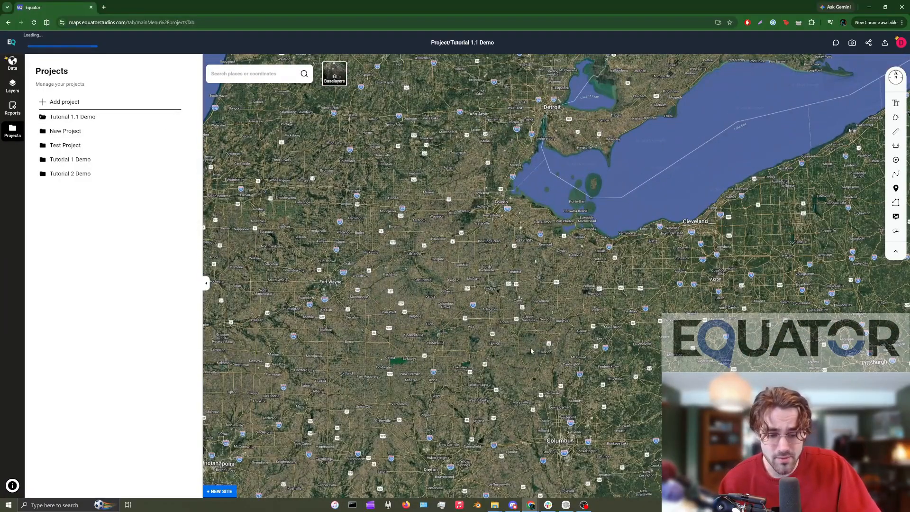
{"action": "scroll", "coordinate": [583, 204], "scroll_direction": "down", "scroll_amount": 6}
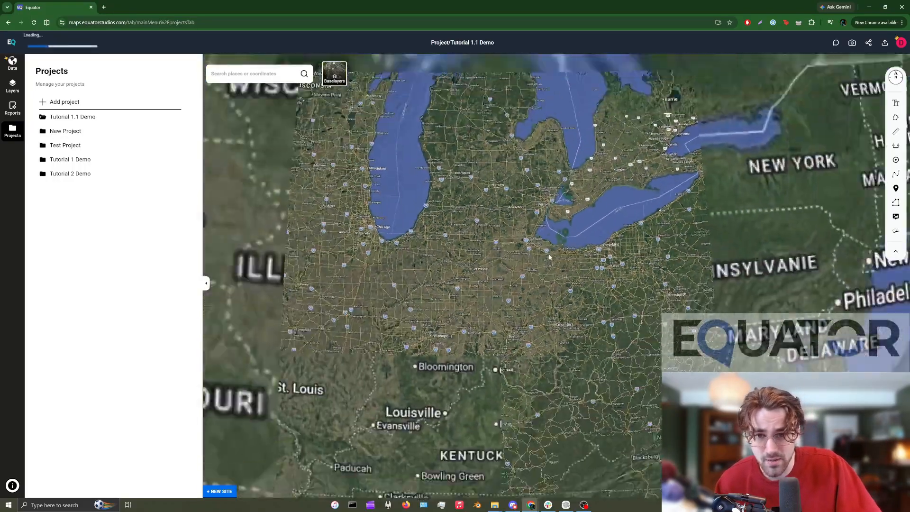
{"action": "scroll", "coordinate": [630, 219], "scroll_direction": "up", "scroll_amount": 3}
{"action": "scroll", "coordinate": [629, 219], "scroll_direction": "up", "scroll_amount": 8}
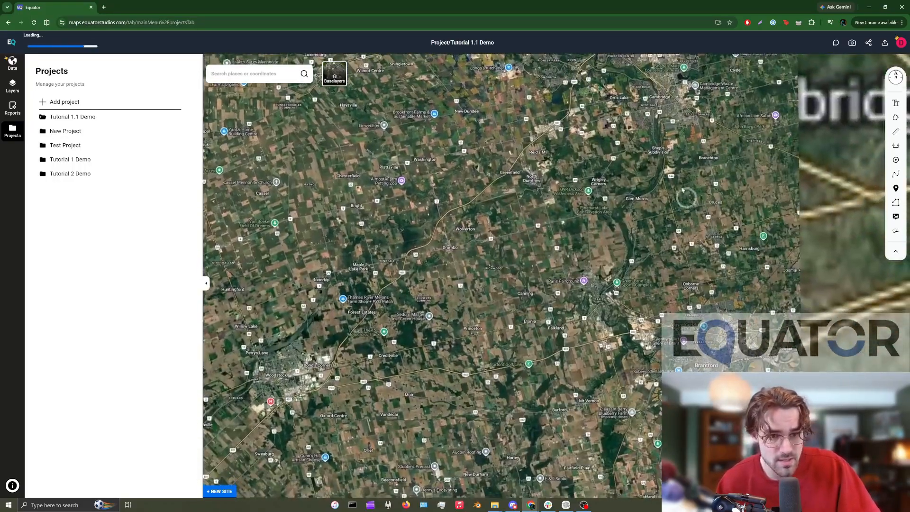
{"action": "scroll", "coordinate": [583, 218], "scroll_direction": "up", "scroll_amount": 4}
{"action": "scroll", "coordinate": [583, 218], "scroll_direction": "up", "scroll_amount": 2}
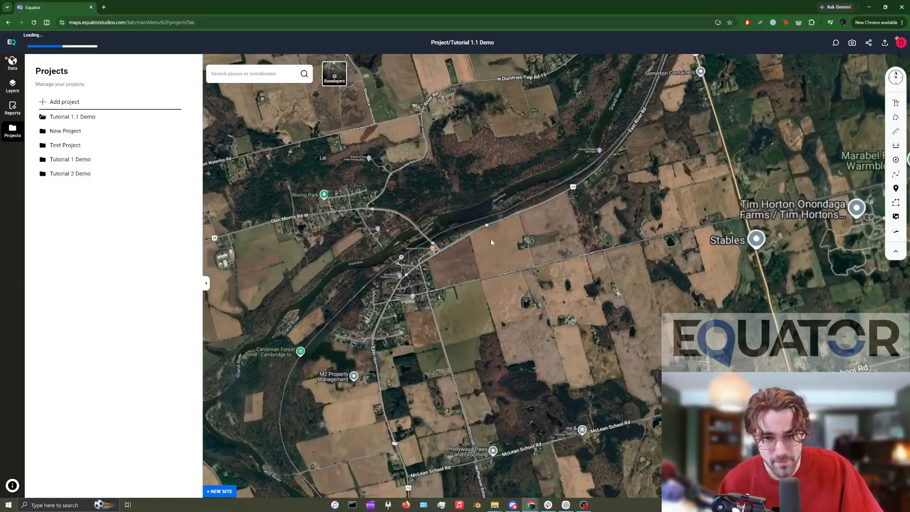
{"action": "scroll", "coordinate": [491, 239], "scroll_direction": "up", "scroll_amount": 2}
{"action": "scroll", "coordinate": [521, 221], "scroll_direction": "up", "scroll_amount": 2}
{"action": "scroll", "coordinate": [524, 229], "scroll_direction": "up", "scroll_amount": 1}
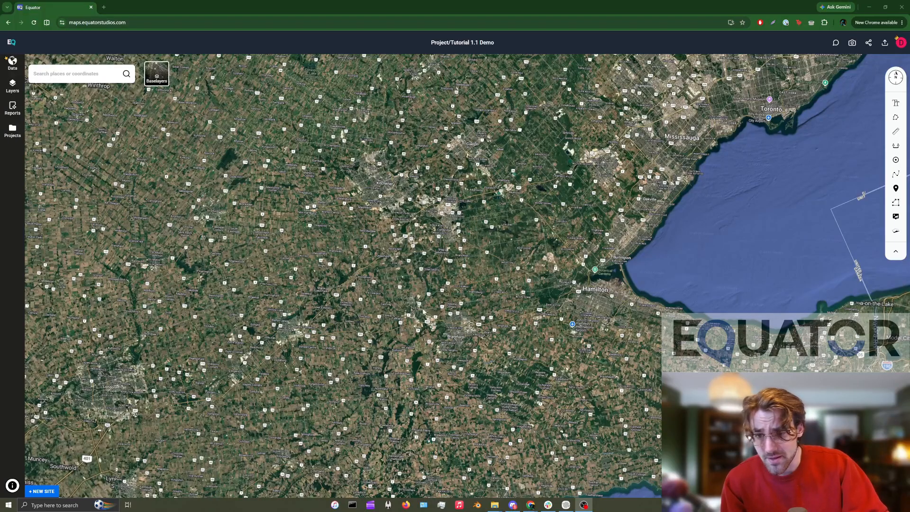
{"action": "scroll", "coordinate": [182, 350], "scroll_direction": "up", "scroll_amount": 4}
{"action": "left_click_drag", "start_coordinate": [437, 278], "coordinate": [403, 325]}
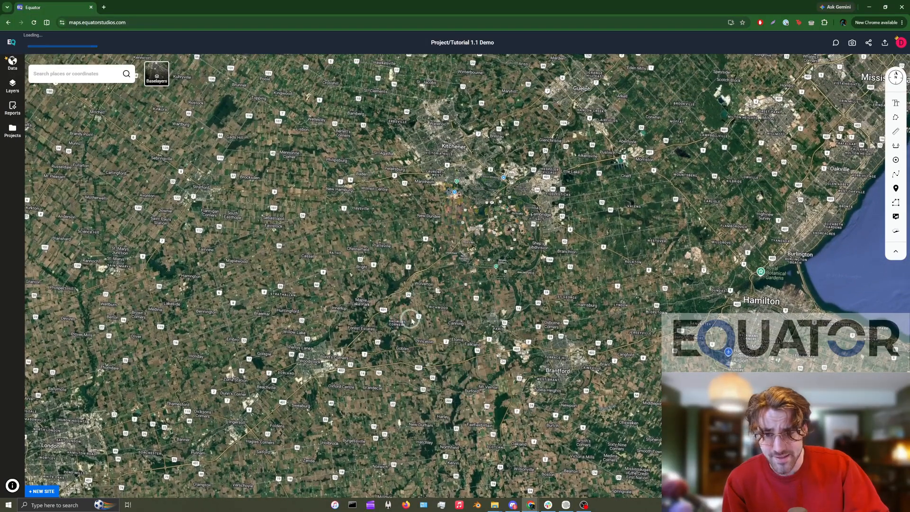
{"action": "scroll", "coordinate": [406, 322], "scroll_direction": "down", "scroll_amount": 5}
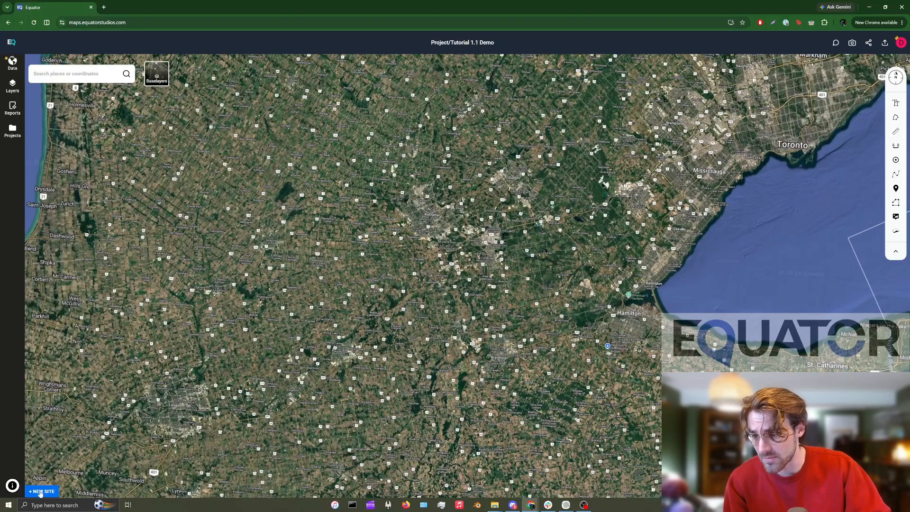
Start a new site with its boundary framed over the Grand River and the farm fields near Glen Morris.
{"action": "left_click", "coordinate": [41, 492]}
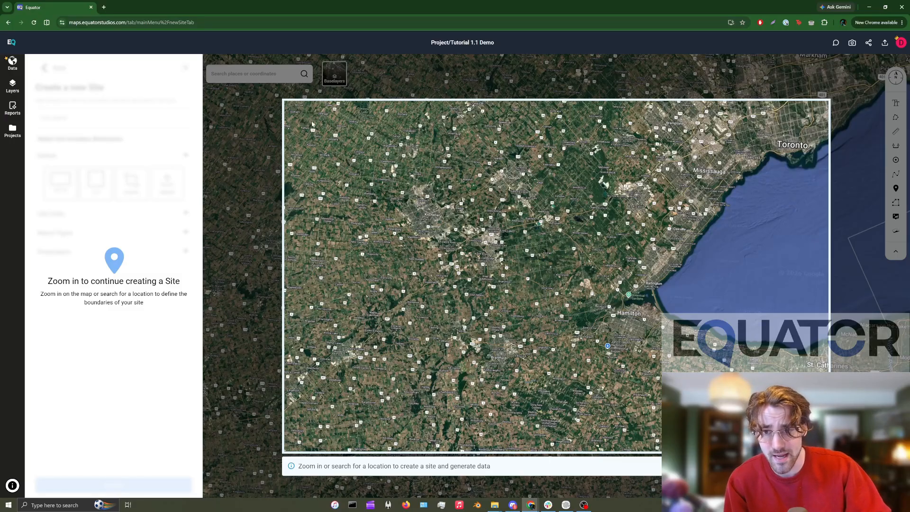
{"action": "scroll", "coordinate": [422, 332], "scroll_direction": "up", "scroll_amount": 2}
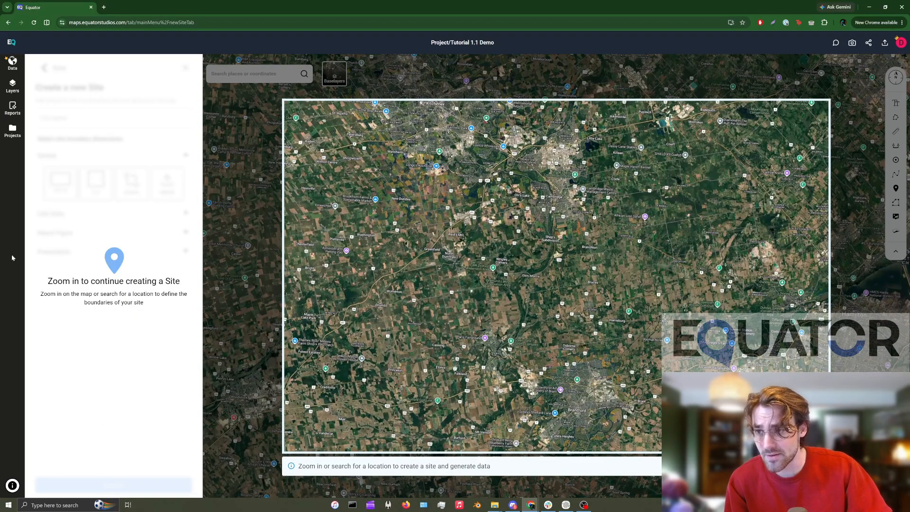
{"action": "scroll", "coordinate": [497, 299], "scroll_direction": "up", "scroll_amount": 4}
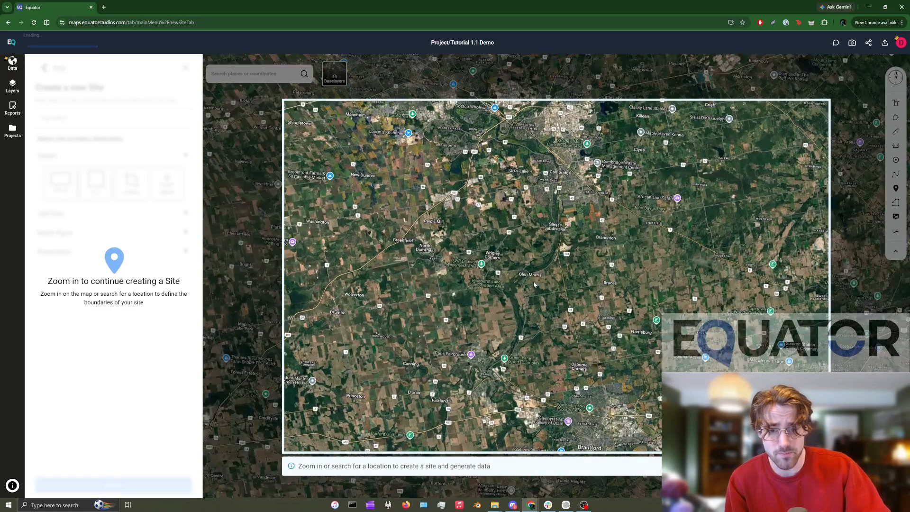
{"action": "scroll", "coordinate": [498, 234], "scroll_direction": "up", "scroll_amount": 5}
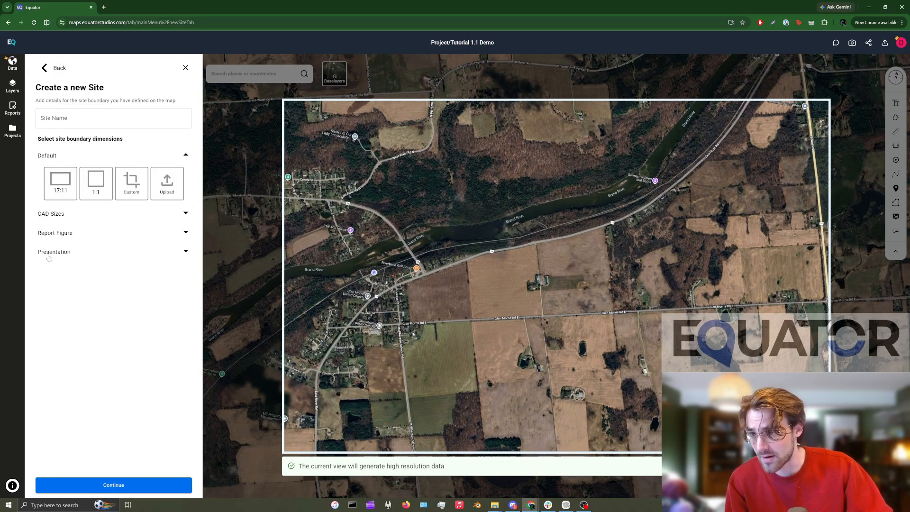
Expand the CAD Sizes, Report Figure and Presentation groups to view their site boundary dimensions.
{"action": "left_click", "coordinate": [49, 214]}
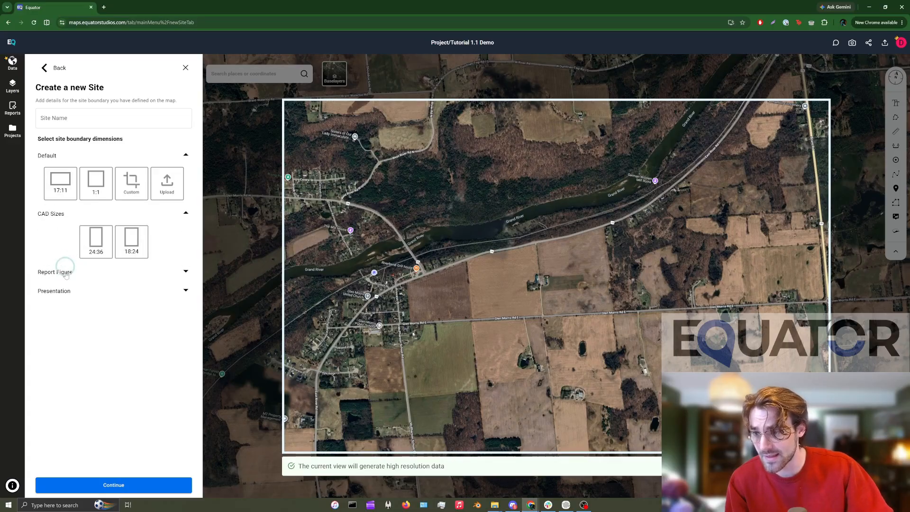
{"action": "left_click", "coordinate": [56, 272]}
{"action": "left_click", "coordinate": [62, 330]}
{"action": "left_click", "coordinate": [123, 323]}
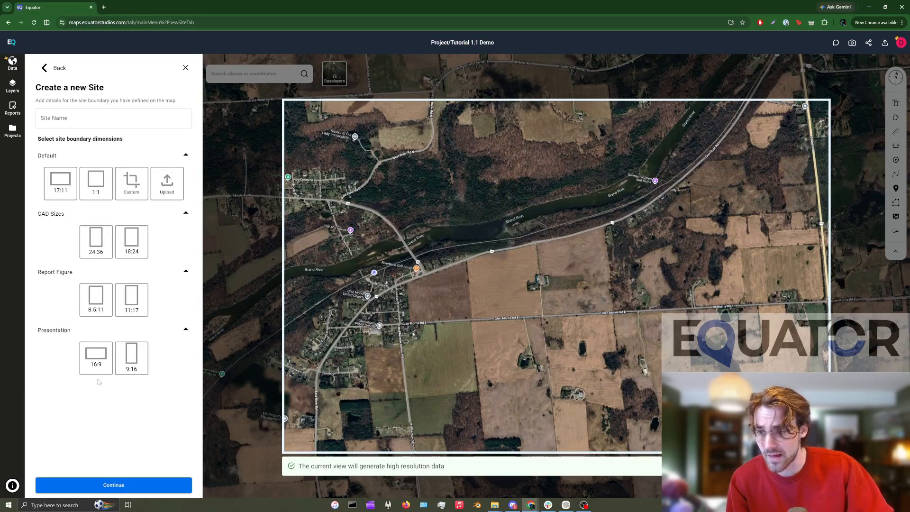
Choose the default 17:11 site boundary, frame the river and farm fields more closely, and create the site.
{"action": "left_click", "coordinate": [59, 185]}
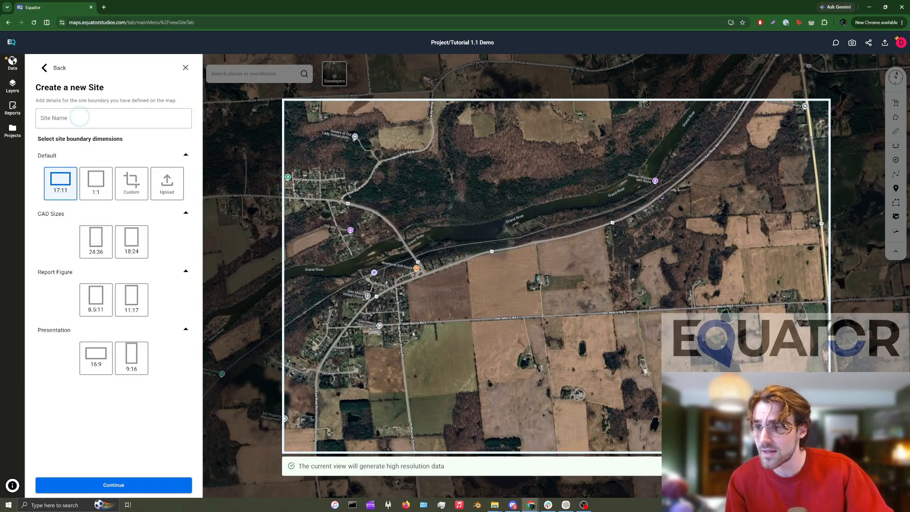
{"action": "left_click", "coordinate": [76, 119]}
{"action": "left_click", "coordinate": [93, 151]}
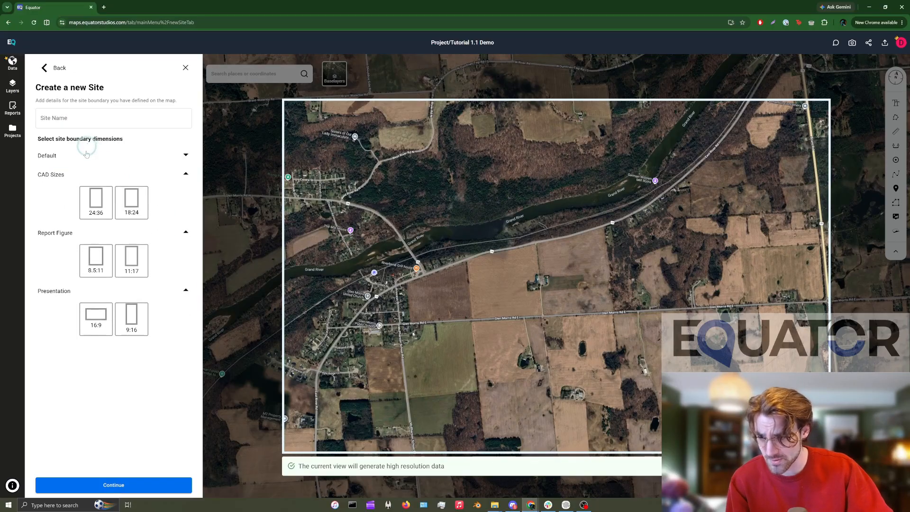
{"action": "left_click", "coordinate": [85, 152]}
{"action": "scroll", "coordinate": [490, 261], "scroll_direction": "up", "scroll_amount": 2}
{"action": "mouse_move", "coordinate": [490, 261]}
{"action": "left_mouse_down"}
{"action": "mouse_move", "coordinate": [481, 240]}
{"action": "mouse_move", "coordinate": [488, 260]}
{"action": "left_mouse_up"}
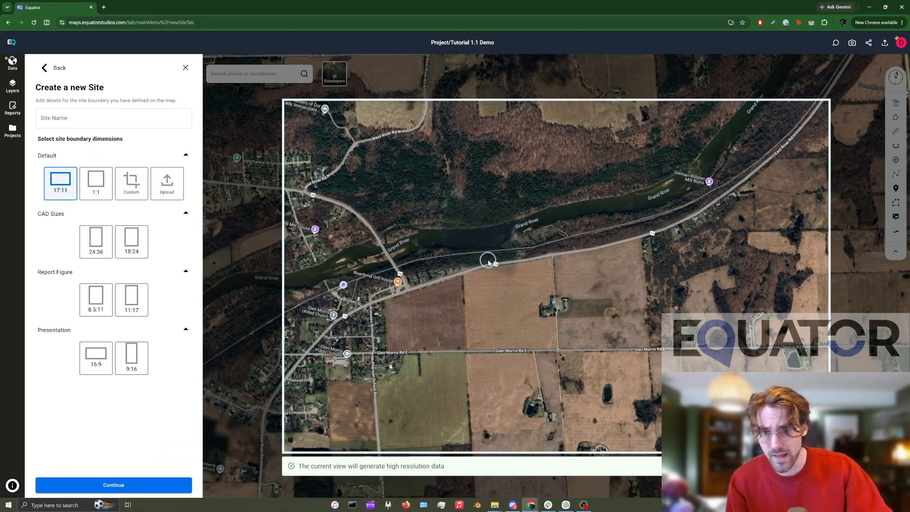
{"action": "left_click", "coordinate": [144, 483]}
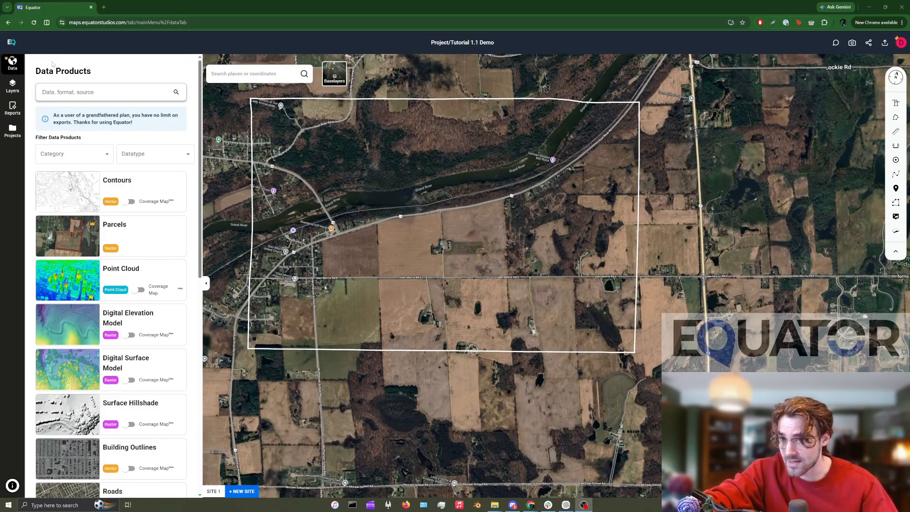
In the project's layers, hide and restore the Google Hybrid baselayer, and collapse and re-expand the Site 1 group.
{"action": "left_click", "coordinate": [45, 74]}
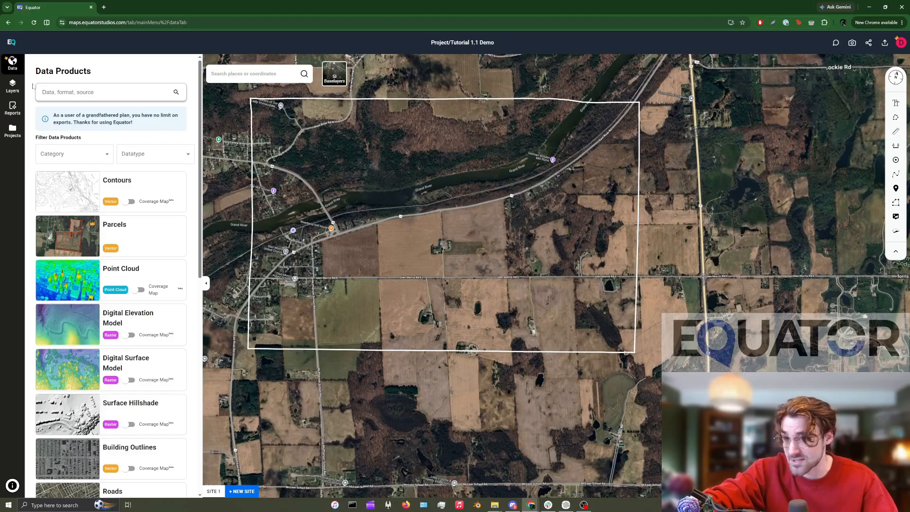
{"action": "left_click", "coordinate": [18, 89]}
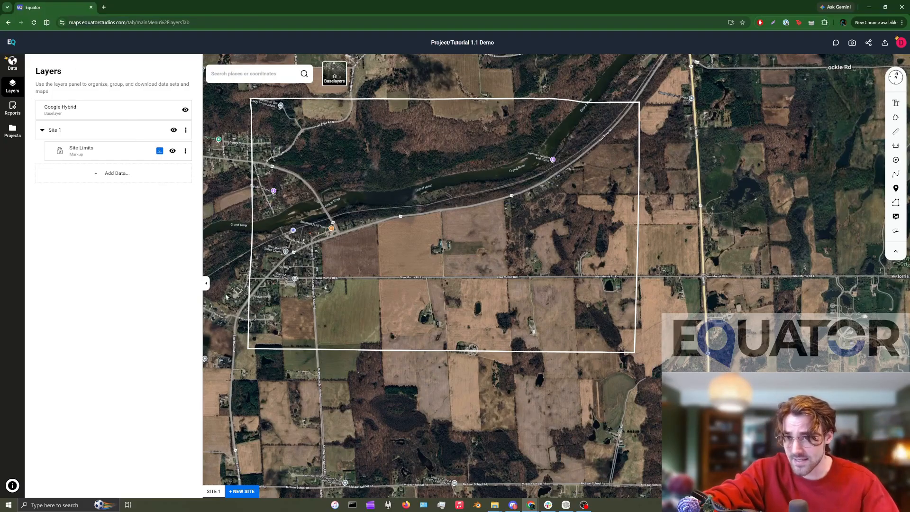
{"action": "left_click", "coordinate": [185, 110]}
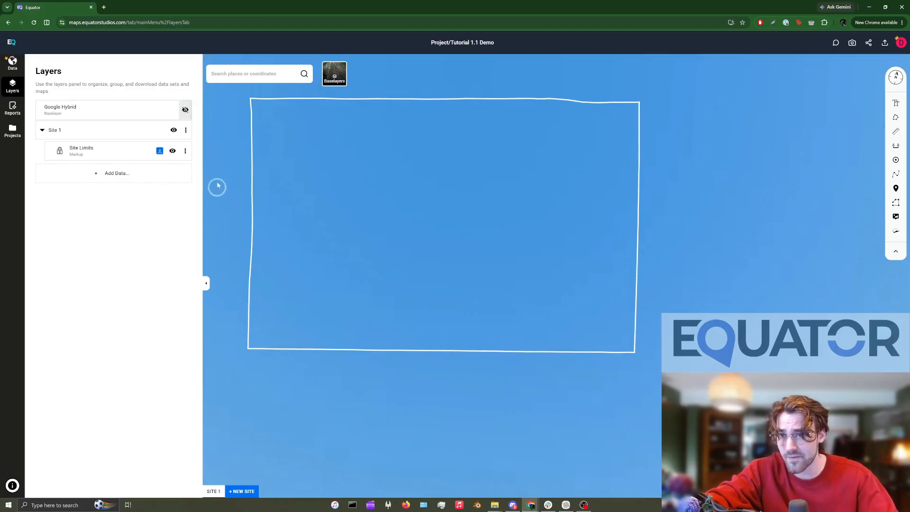
{"action": "left_click_drag", "start_coordinate": [402, 294], "coordinate": [412, 249]}
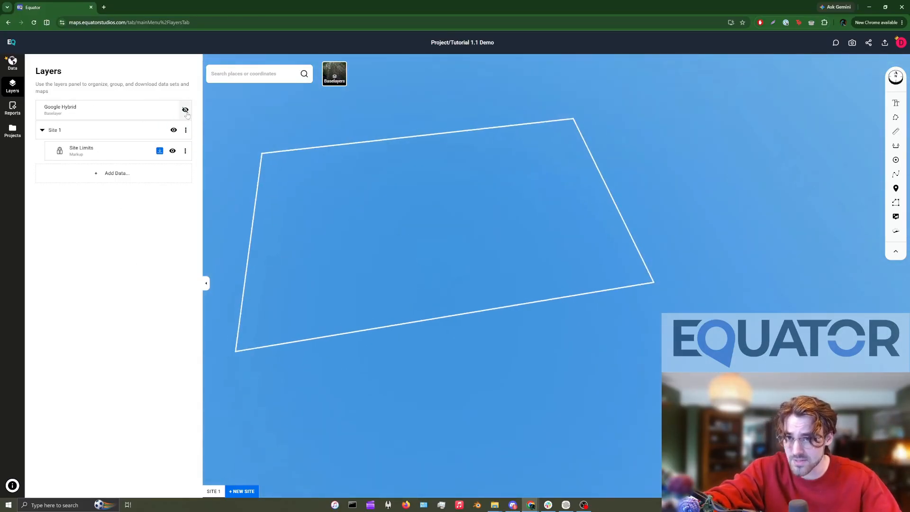
{"action": "left_click", "coordinate": [185, 111]}
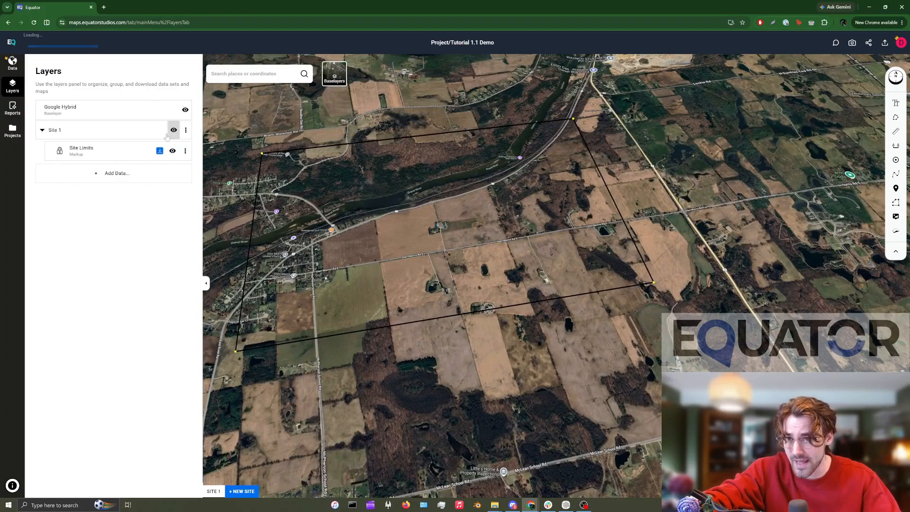
{"action": "left_click_drag", "start_coordinate": [420, 205], "coordinate": [412, 299]}
{"action": "left_click", "coordinate": [42, 131]}
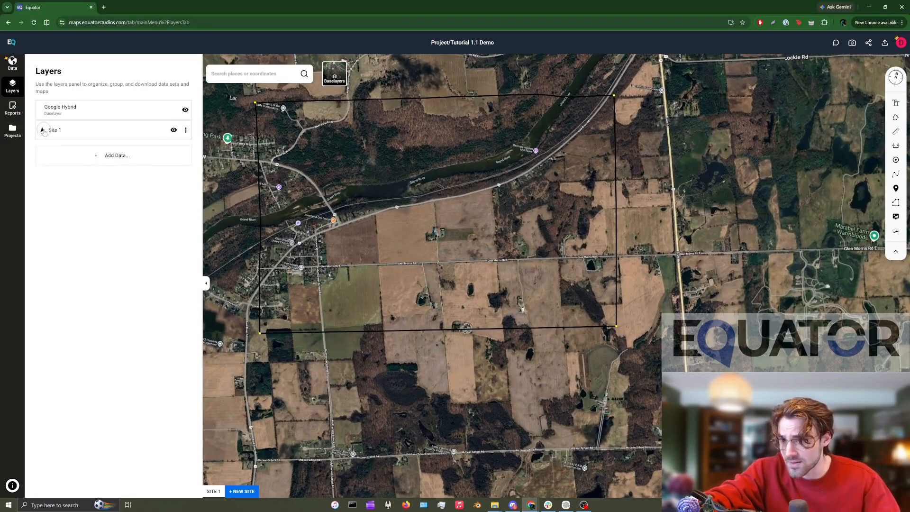
{"action": "left_click", "coordinate": [42, 130]}
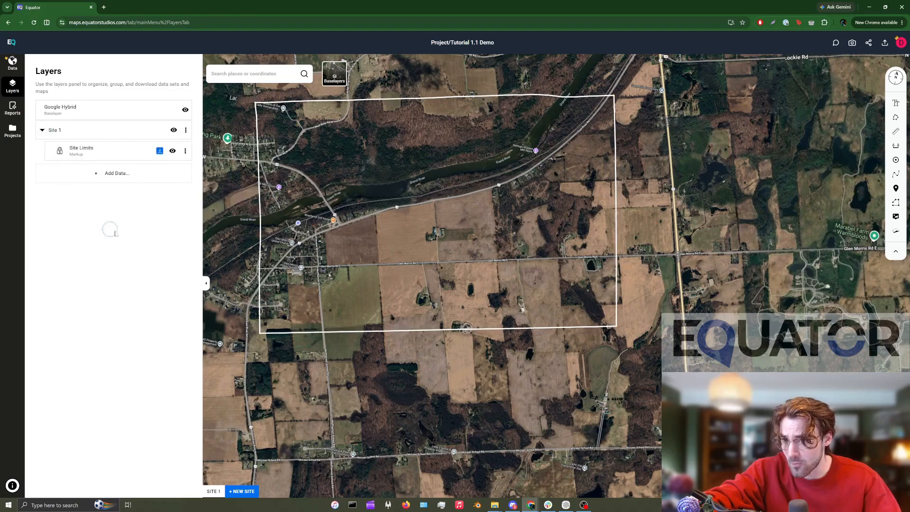
Check the Point Cloud coverage map and generate a point cloud for Site 1 from the Natural Resources Canada dataset.
{"action": "left_click", "coordinate": [93, 179]}
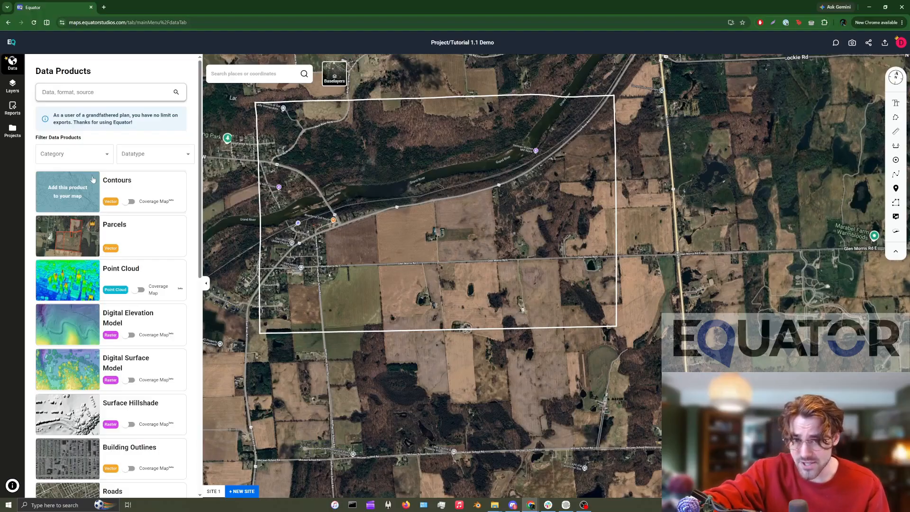
{"action": "left_click", "coordinate": [140, 289]}
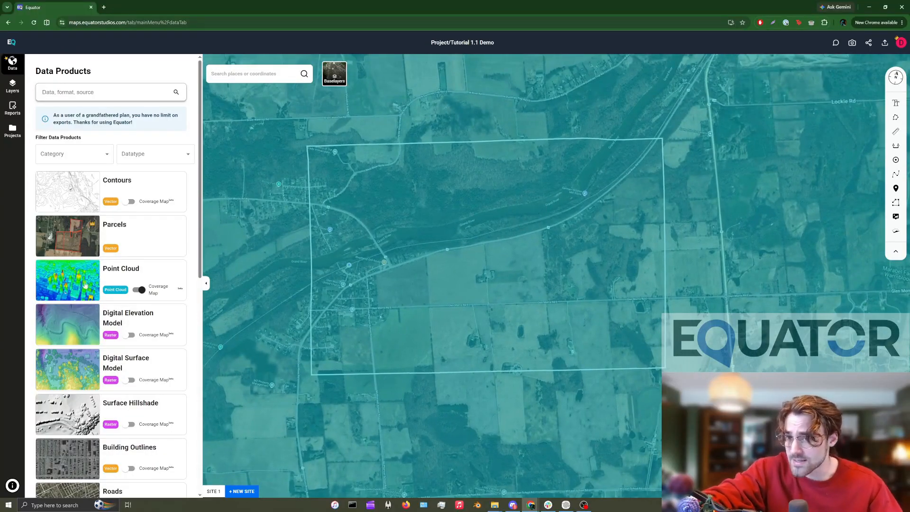
{"action": "left_click", "coordinate": [55, 285]}
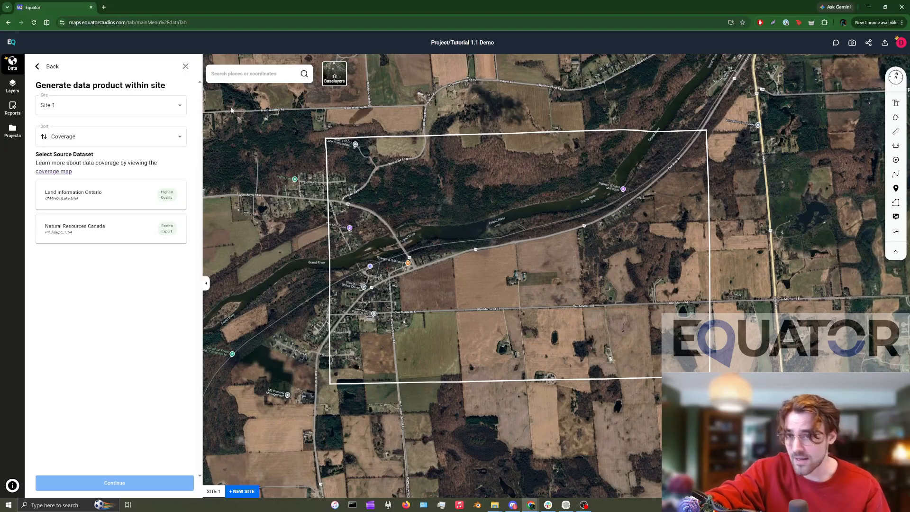
{"action": "left_click", "coordinate": [69, 240]}
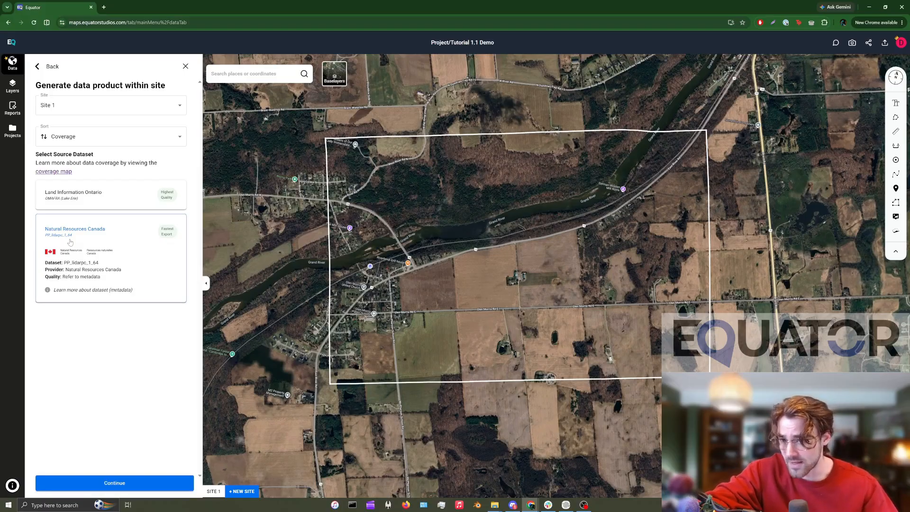
{"action": "left_click", "coordinate": [115, 484]}
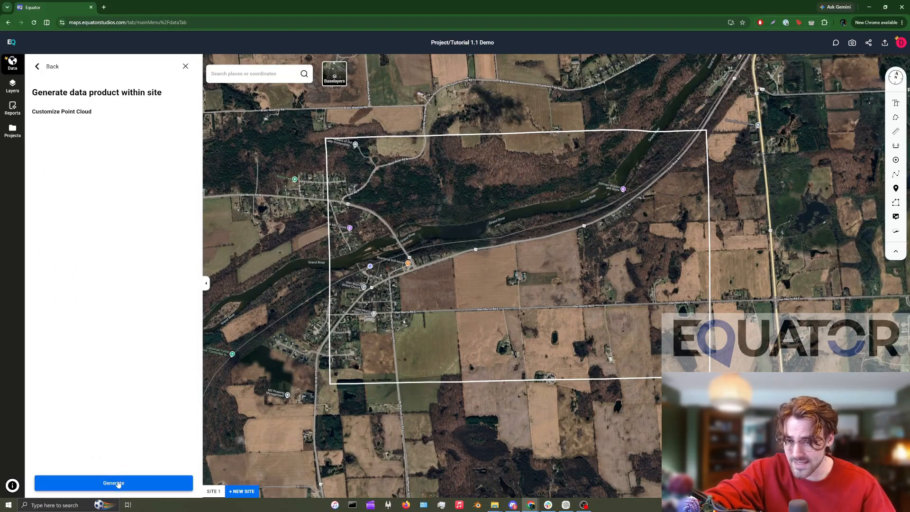
{"action": "left_click", "coordinate": [118, 484]}
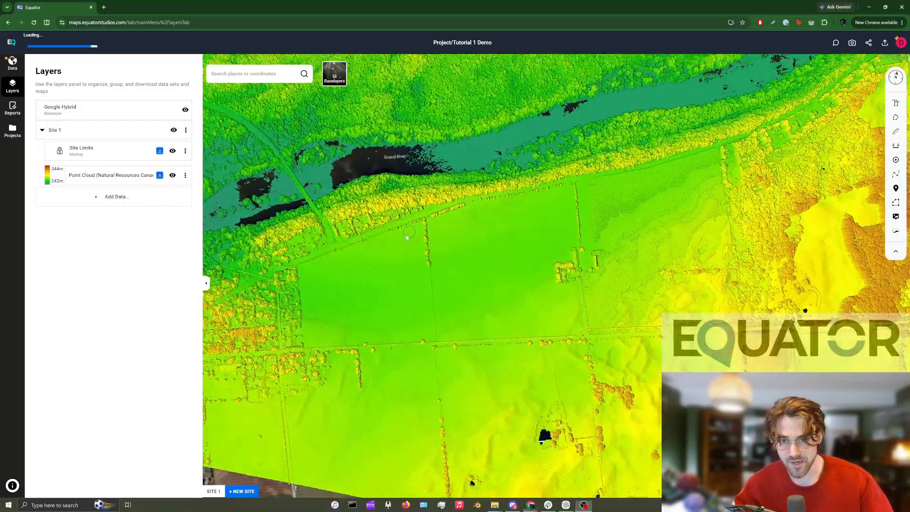
Examine the point cloud in the Tutorial 1 Demo project around the river, bridge, houses, tree lines and farm fields.
{"action": "left_click_drag", "start_coordinate": [406, 238], "coordinate": [425, 239]}
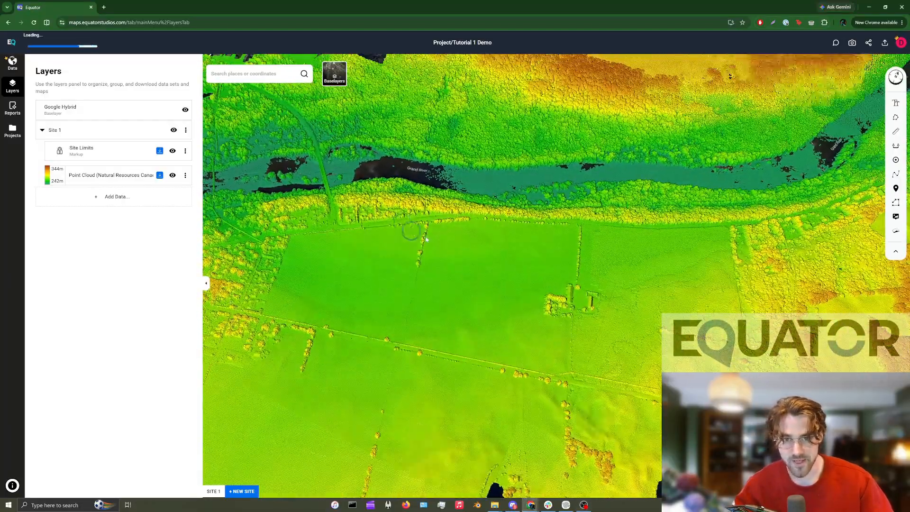
{"action": "scroll", "coordinate": [425, 237], "scroll_direction": "up", "scroll_amount": 3}
{"action": "left_click_drag", "start_coordinate": [360, 259], "coordinate": [410, 308]}
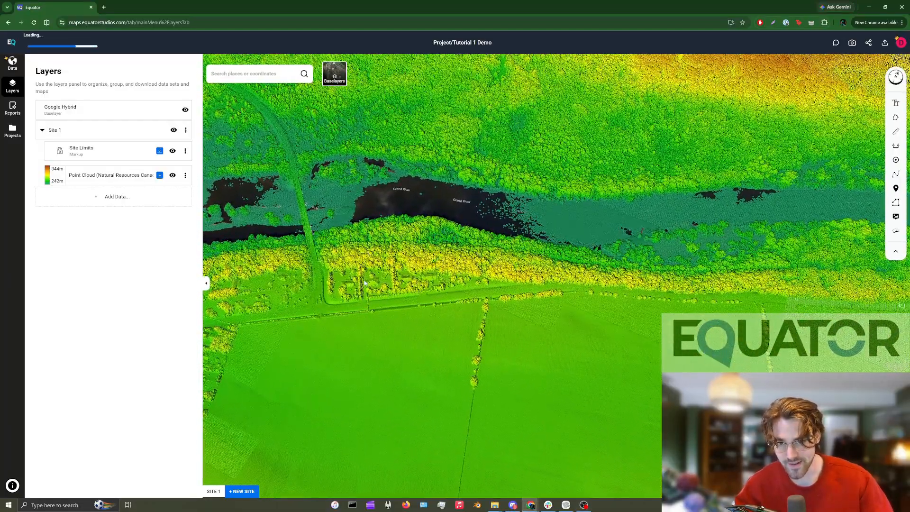
{"action": "scroll", "coordinate": [371, 286], "scroll_direction": "up", "scroll_amount": 3}
{"action": "scroll", "coordinate": [386, 276], "scroll_direction": "up", "scroll_amount": 2}
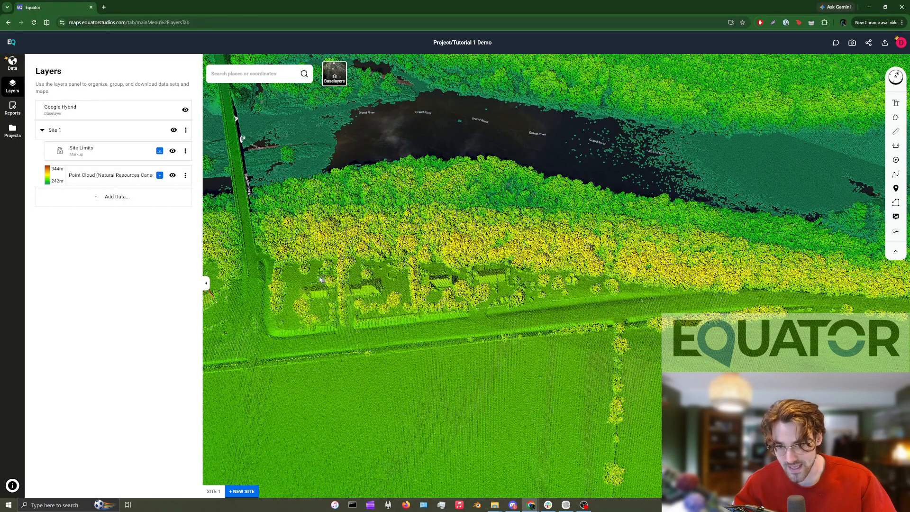
{"action": "scroll", "coordinate": [361, 288], "scroll_direction": "down", "scroll_amount": 3}
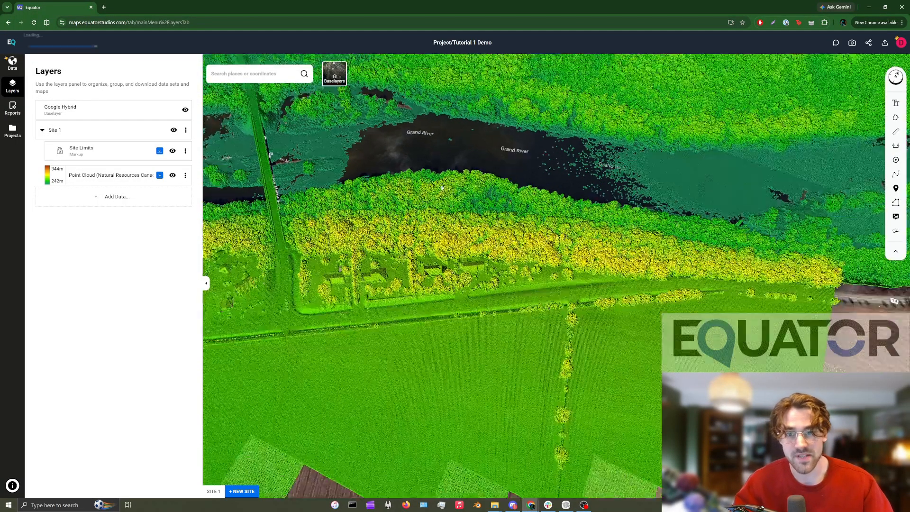
{"action": "left_click_drag", "start_coordinate": [457, 232], "coordinate": [430, 286]}
{"action": "left_click_drag", "start_coordinate": [351, 332], "coordinate": [494, 295]}
{"action": "scroll", "coordinate": [370, 291], "scroll_direction": "up", "scroll_amount": 3}
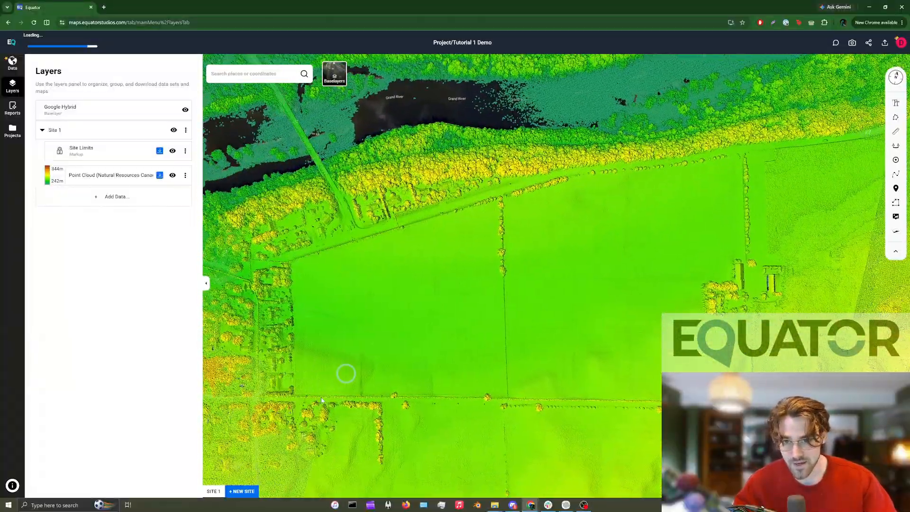
{"action": "left_click_drag", "start_coordinate": [536, 240], "coordinate": [198, 230]}
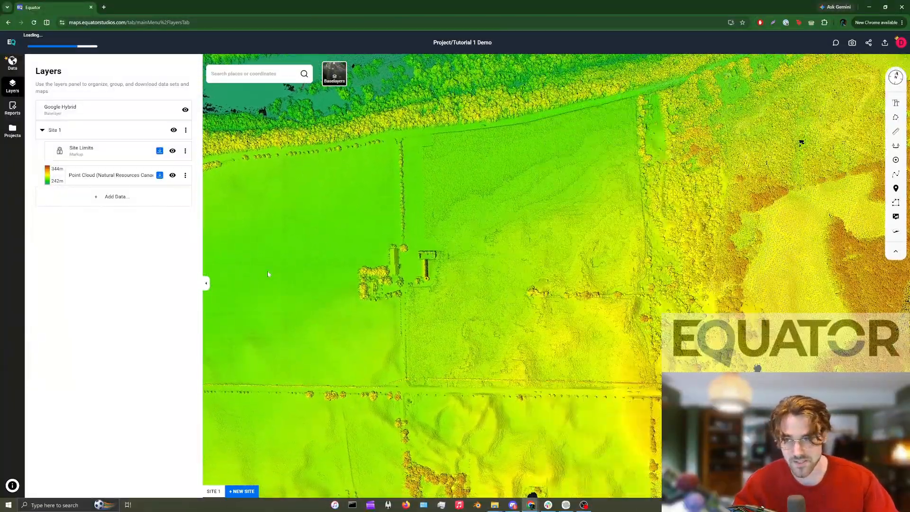
{"action": "left_click_drag", "start_coordinate": [268, 272], "coordinate": [407, 293]}
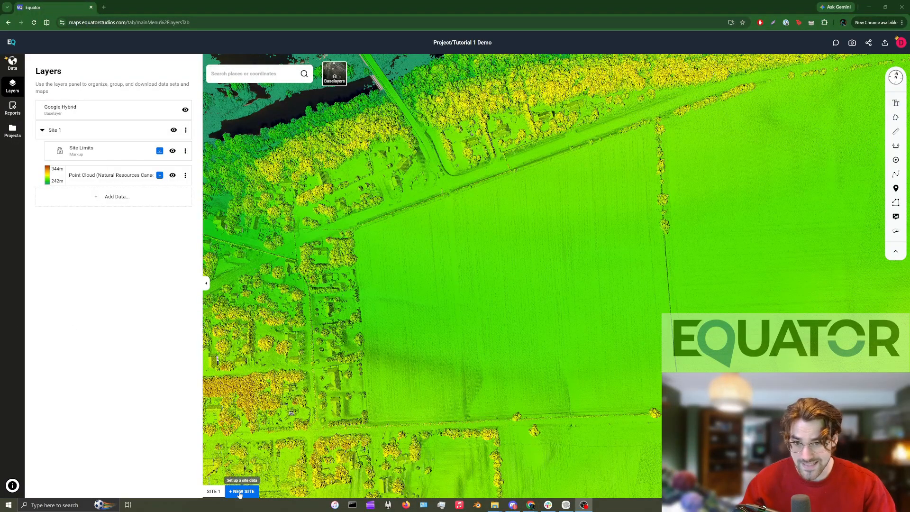
Start a new site over the farm field east of the houses and name it "Farm Field 1".
{"action": "left_click", "coordinate": [240, 492]}
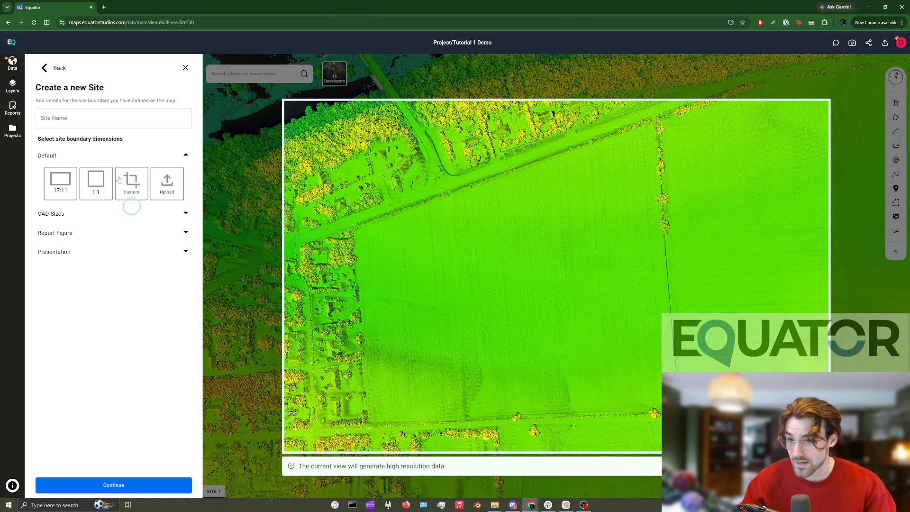
{"action": "left_click", "coordinate": [86, 117]}
{"action": "type", "text": "Farm Field 1"}
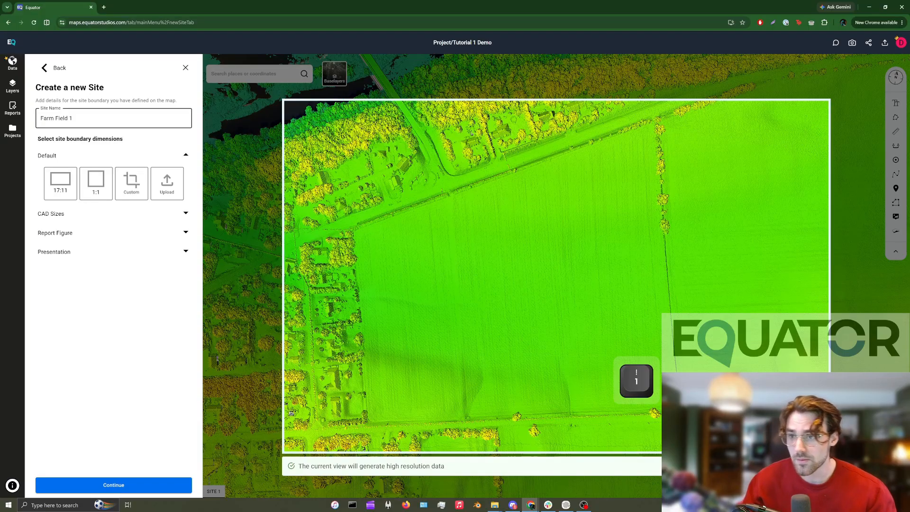
Draw a custom boundary for Farm Field 1 around the farm field and the row of houses on its western side, and create the site.
{"action": "left_click", "coordinate": [131, 183]}
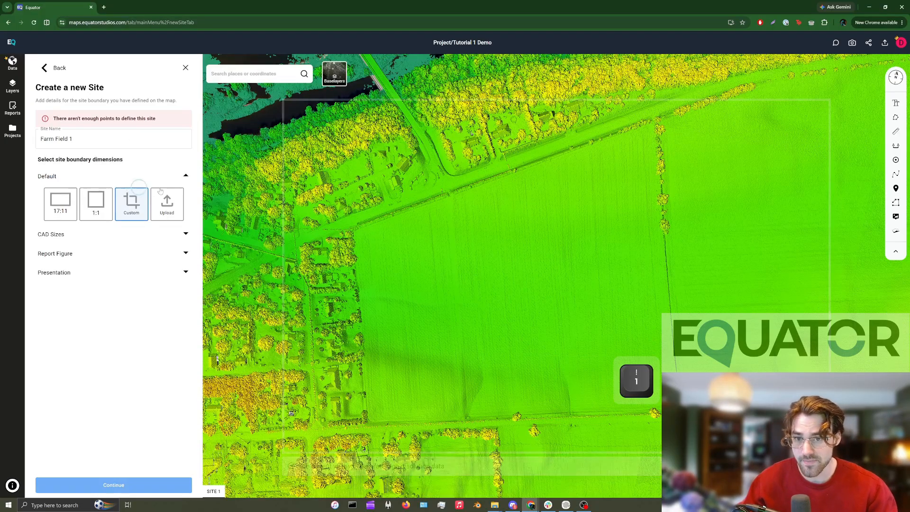
{"action": "left_click", "coordinate": [302, 246]}
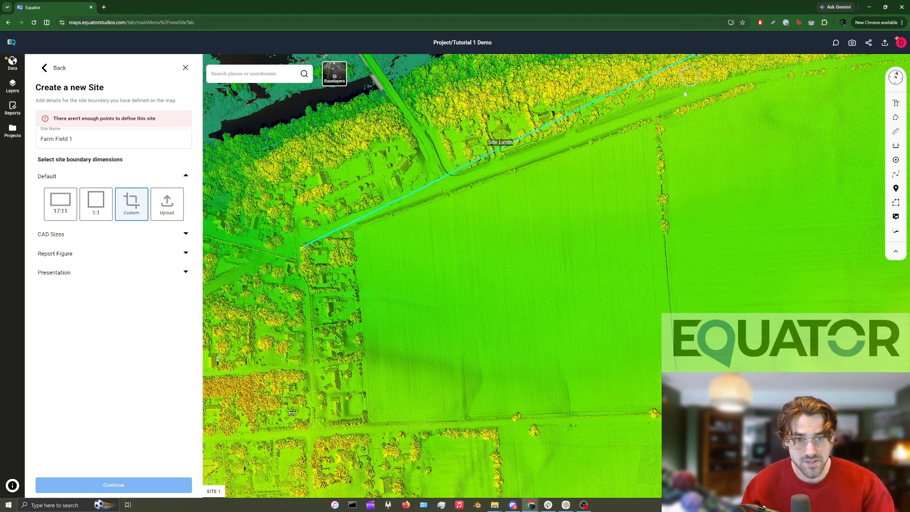
{"action": "left_click", "coordinate": [656, 120]}
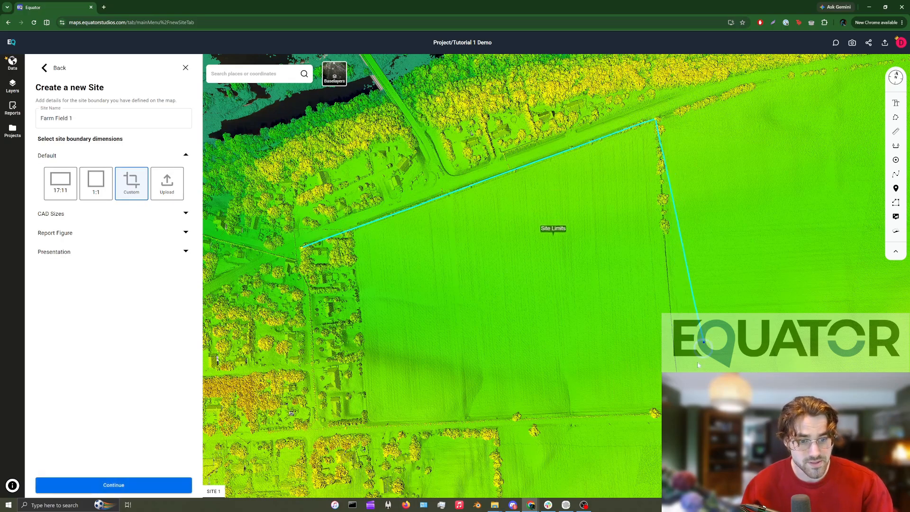
{"action": "left_click", "coordinate": [678, 413]}
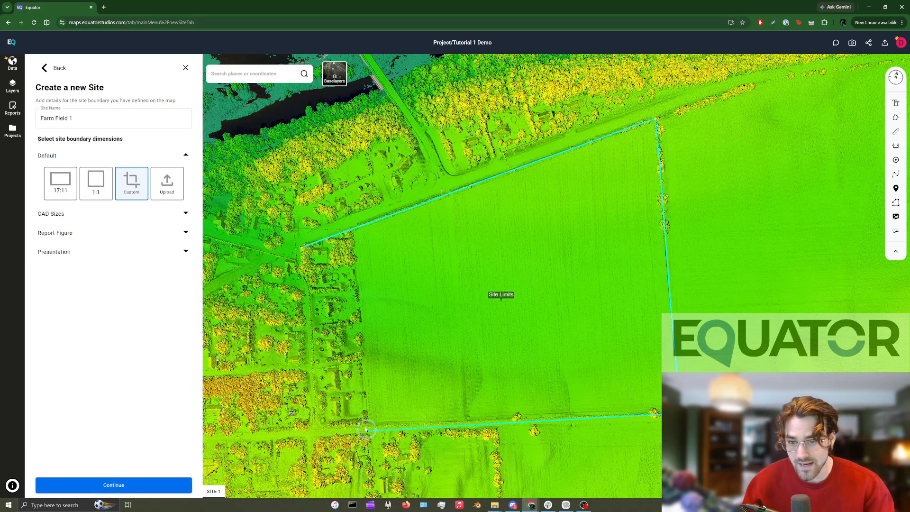
{"action": "left_click", "coordinate": [316, 428]}
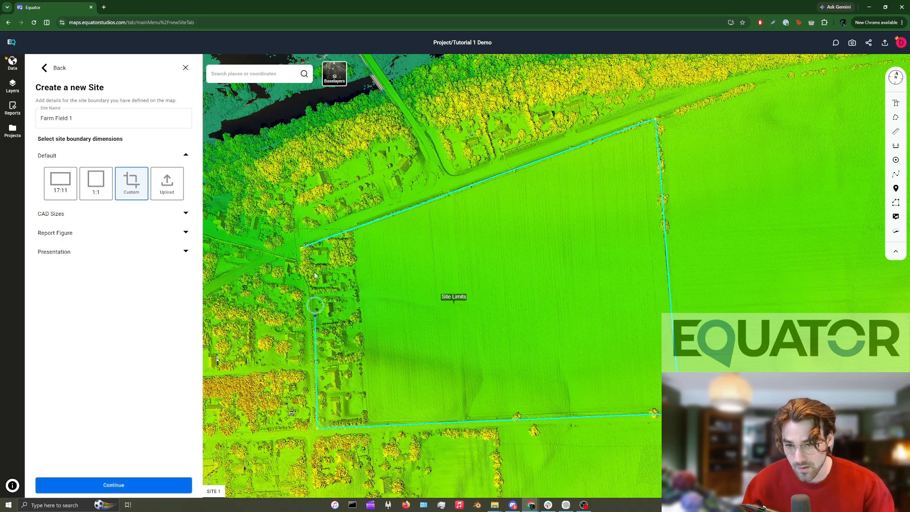
{"action": "left_click", "coordinate": [302, 247]}
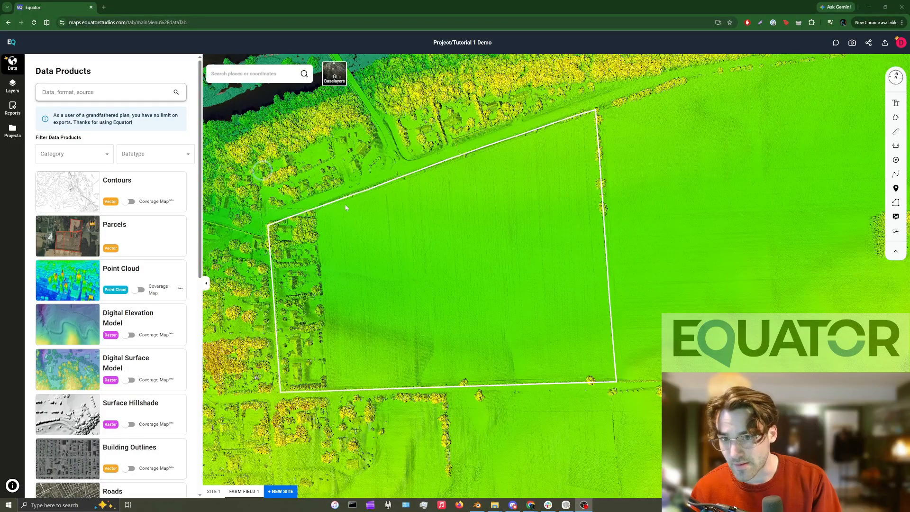
Generate Building Outlines for the Farm Field 1 site from the Statistics Canada dataset.
{"action": "left_click_drag", "start_coordinate": [346, 207], "coordinate": [382, 250]}
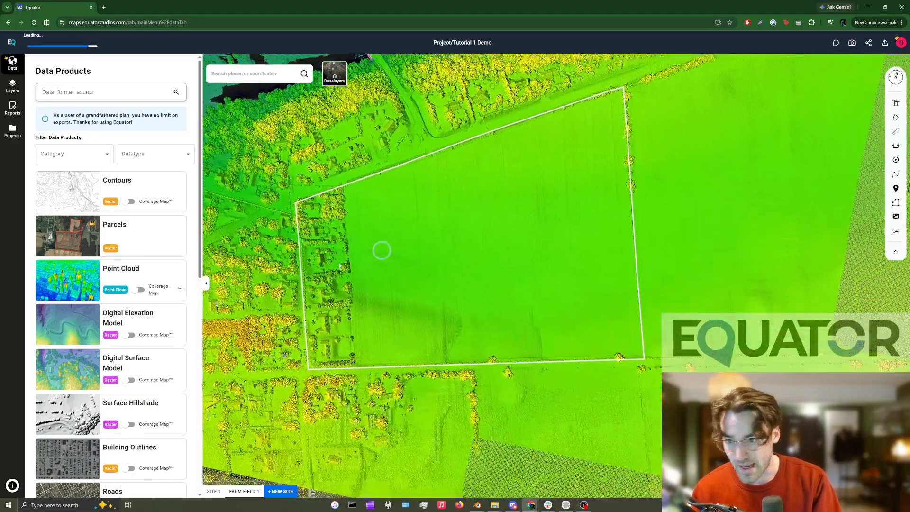
{"action": "scroll", "coordinate": [184, 341], "scroll_direction": "down", "scroll_amount": 3}
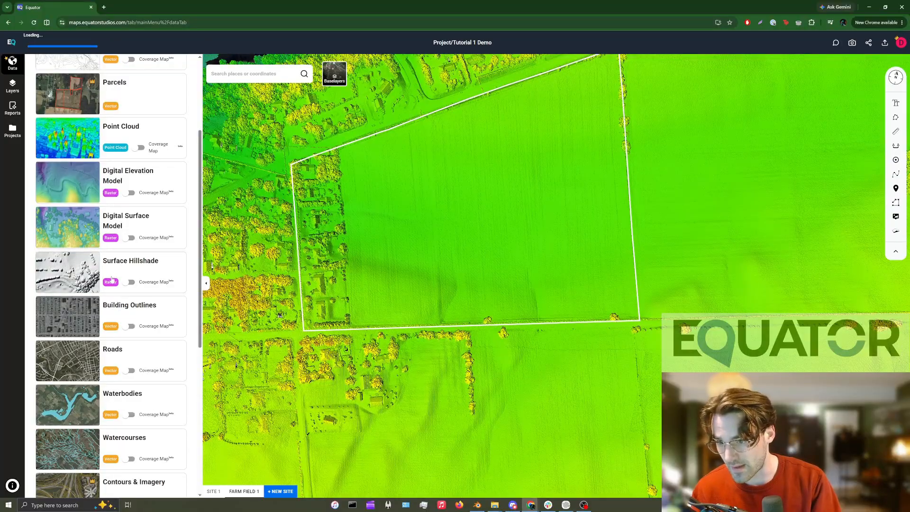
{"action": "scroll", "coordinate": [112, 279], "scroll_direction": "down", "scroll_amount": 1}
{"action": "left_click", "coordinate": [112, 282]}
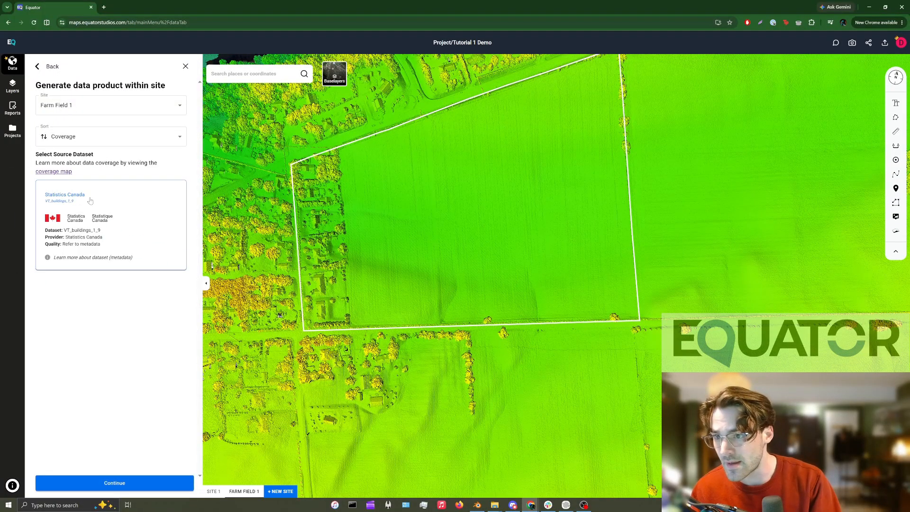
{"action": "left_click", "coordinate": [121, 483]}
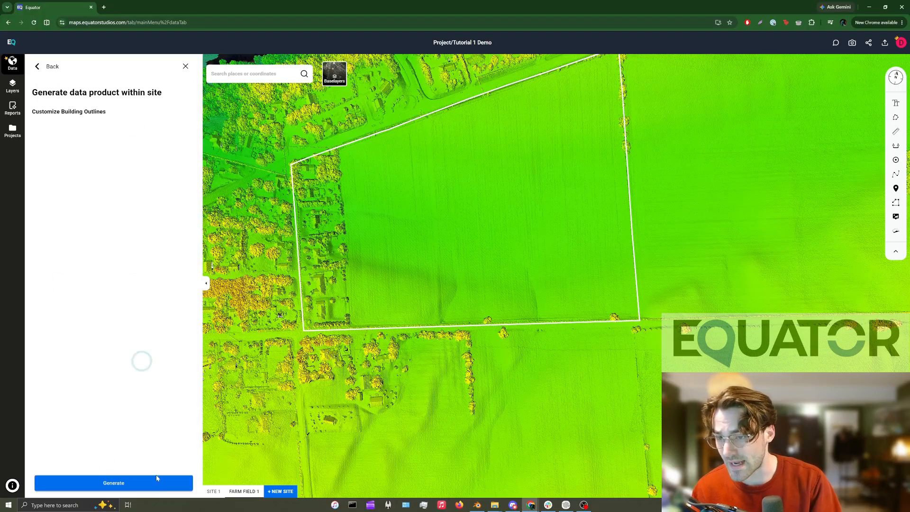
{"action": "left_click", "coordinate": [114, 483]}
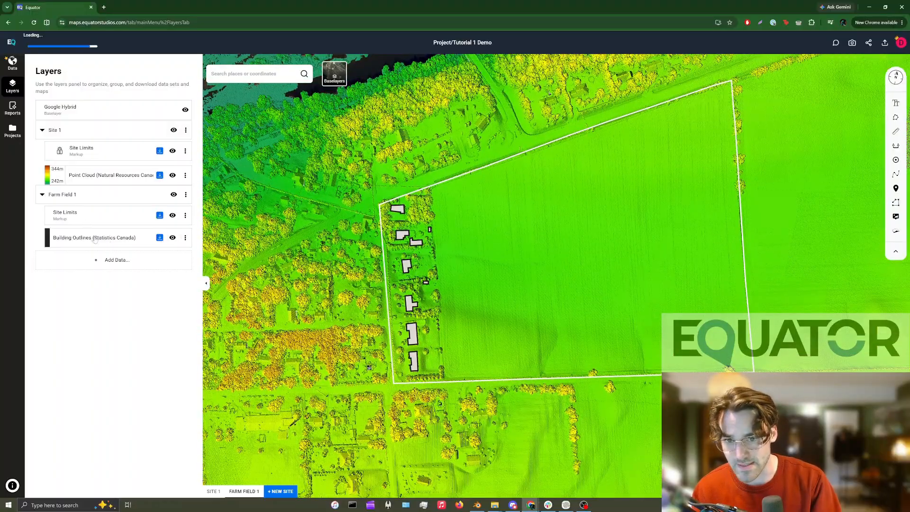
Style the Building Outlines layer with a light blue fill and a red outline.
{"action": "scroll", "coordinate": [437, 293], "scroll_direction": "up", "scroll_amount": 3}
{"action": "left_click", "coordinate": [185, 237]}
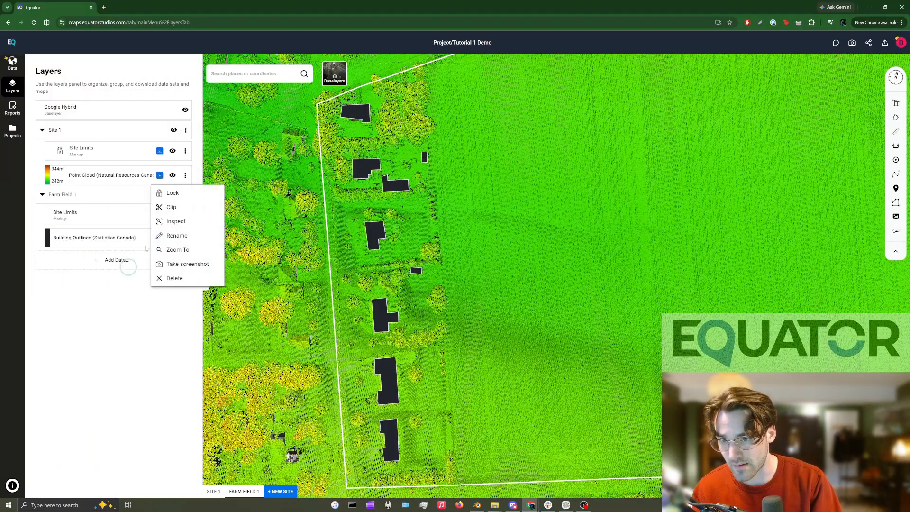
{"action": "left_click", "coordinate": [114, 258]}
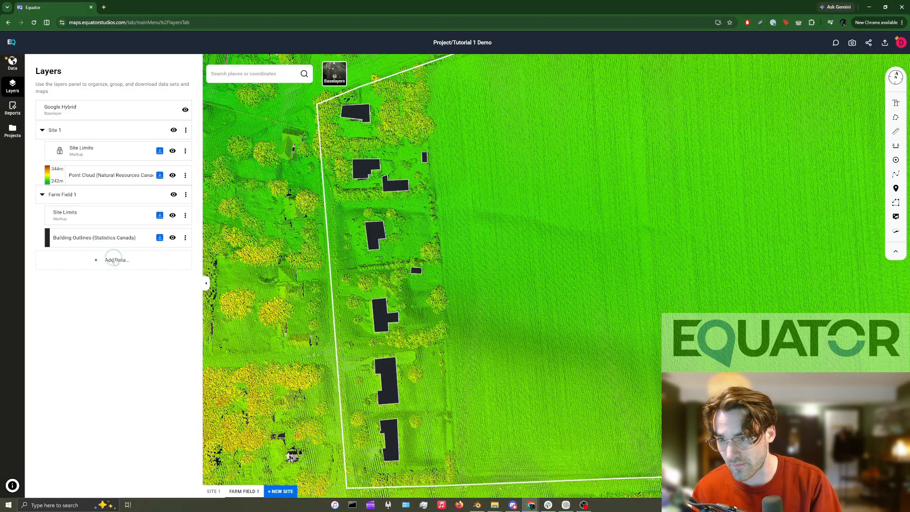
{"action": "left_click", "coordinate": [74, 240]}
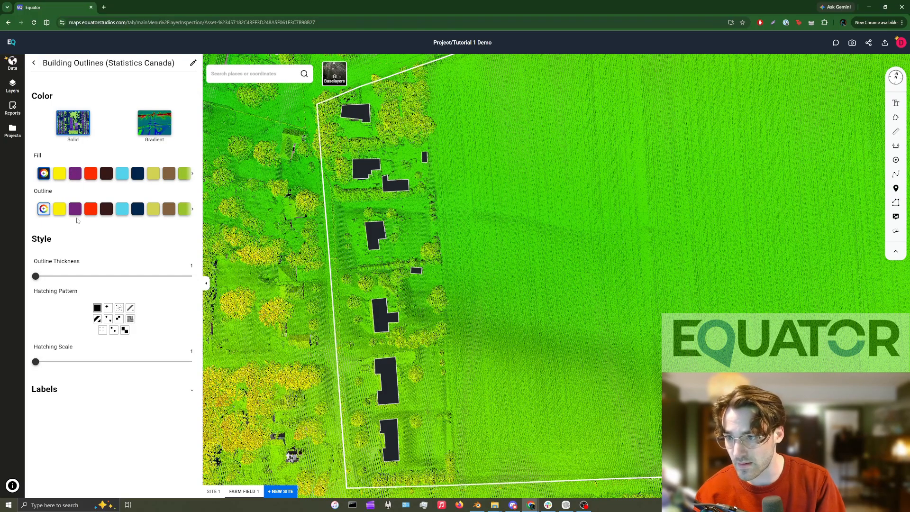
{"action": "left_click_drag", "start_coordinate": [44, 278], "coordinate": [18, 294]}
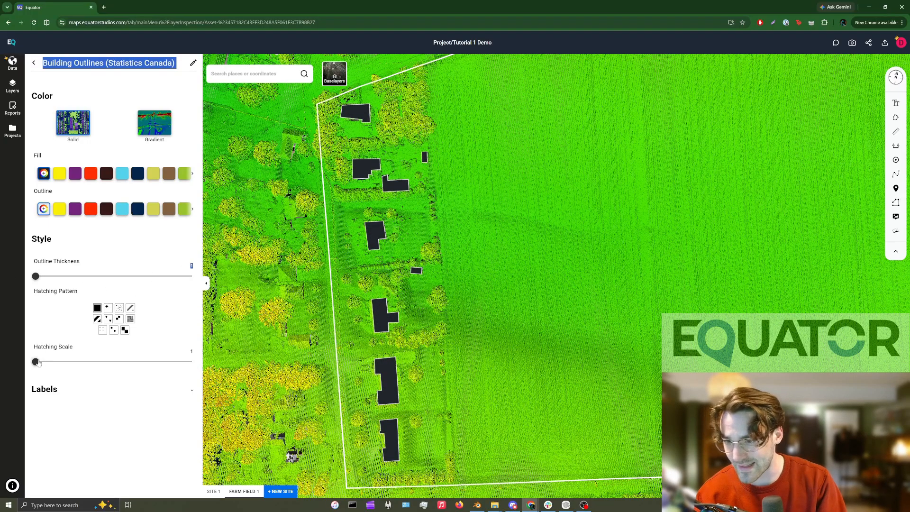
{"action": "mouse_move", "coordinate": [37, 362]}
{"action": "left_mouse_down"}
{"action": "mouse_move", "coordinate": [109, 361]}
{"action": "mouse_move", "coordinate": [36, 361]}
{"action": "left_mouse_up"}
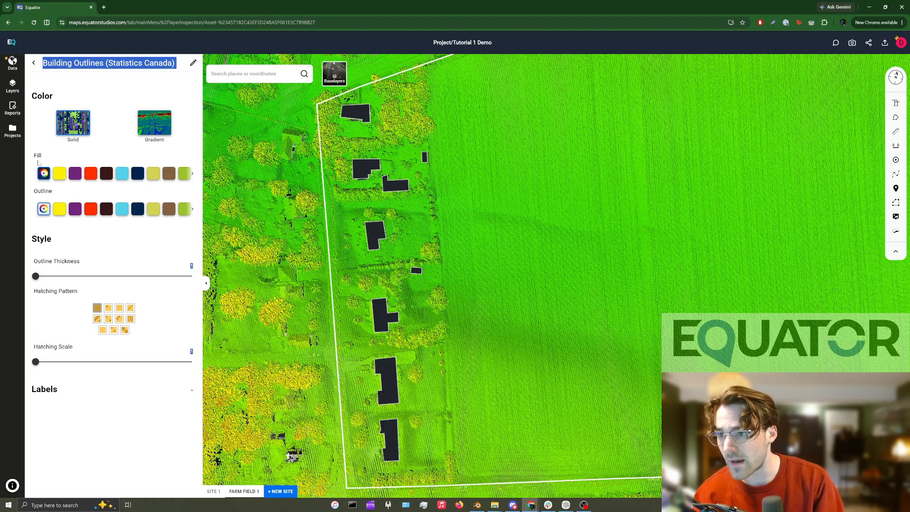
{"action": "left_click", "coordinate": [121, 174]}
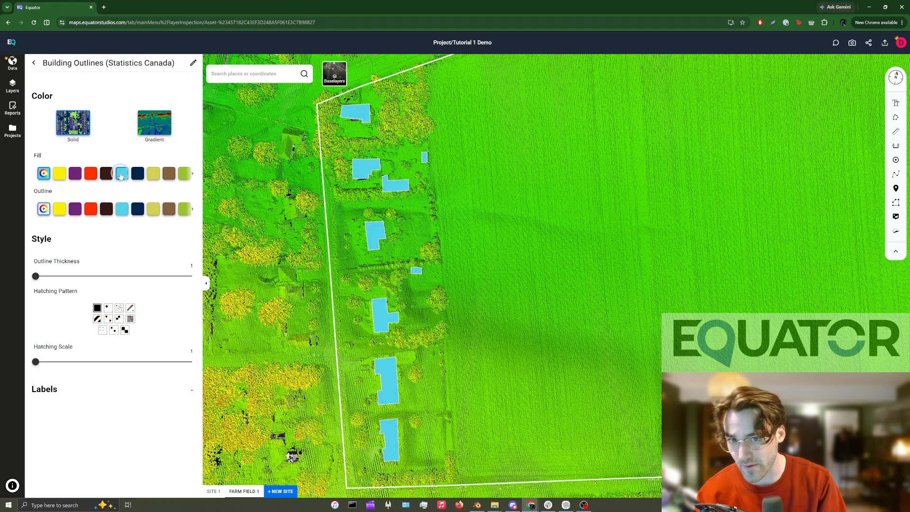
{"action": "left_click", "coordinate": [91, 209]}
Reshape the Farm Field 1 site limits to extend south across the road around the neighbouring group of houses.
{"action": "scroll", "coordinate": [241, 222], "scroll_direction": "down", "scroll_amount": 3}
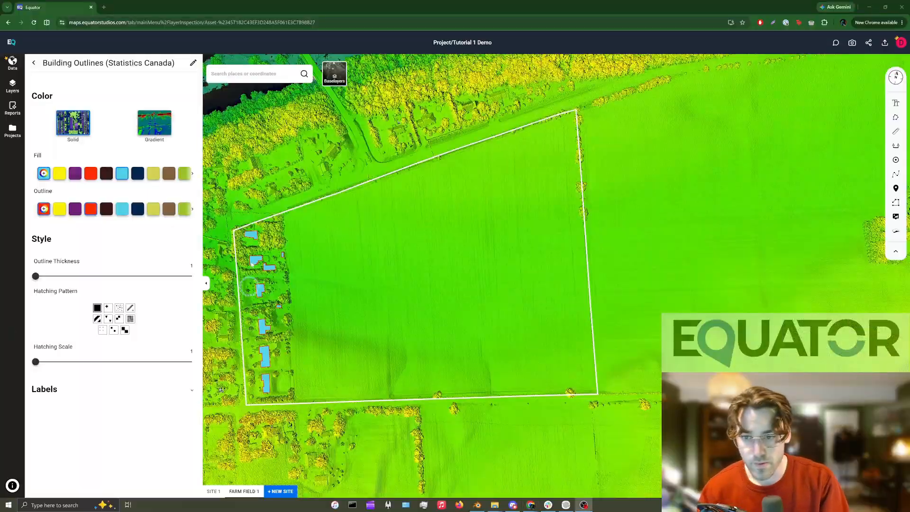
{"action": "left_click_drag", "start_coordinate": [325, 174], "coordinate": [423, 308]}
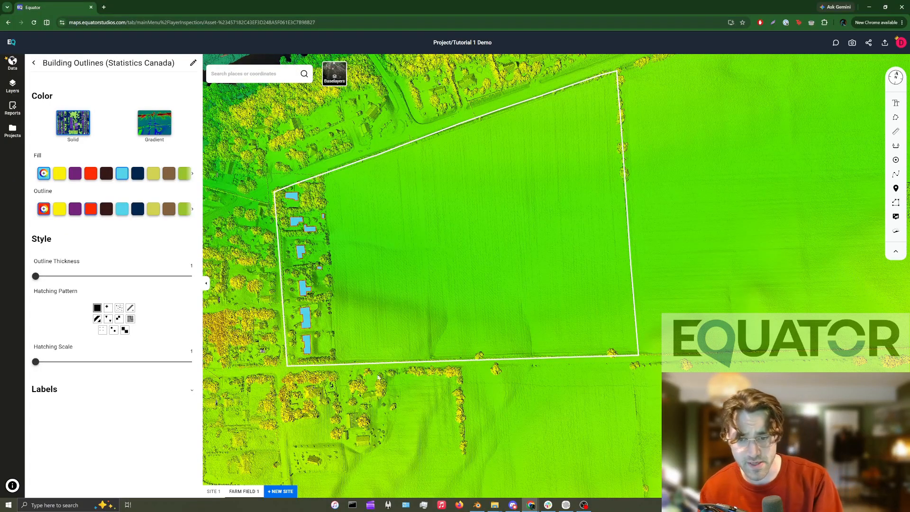
{"action": "left_click_drag", "start_coordinate": [379, 377], "coordinate": [380, 250]}
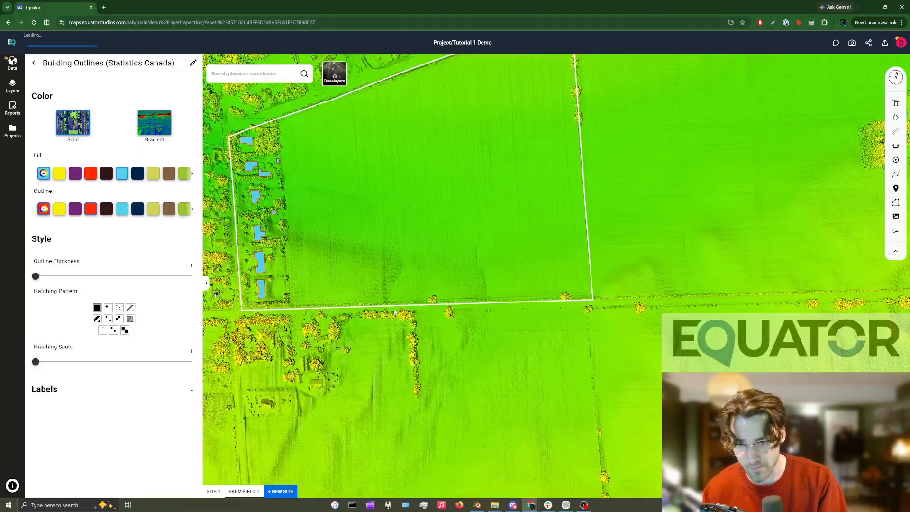
{"action": "scroll", "coordinate": [313, 334], "scroll_direction": "up", "scroll_amount": 5}
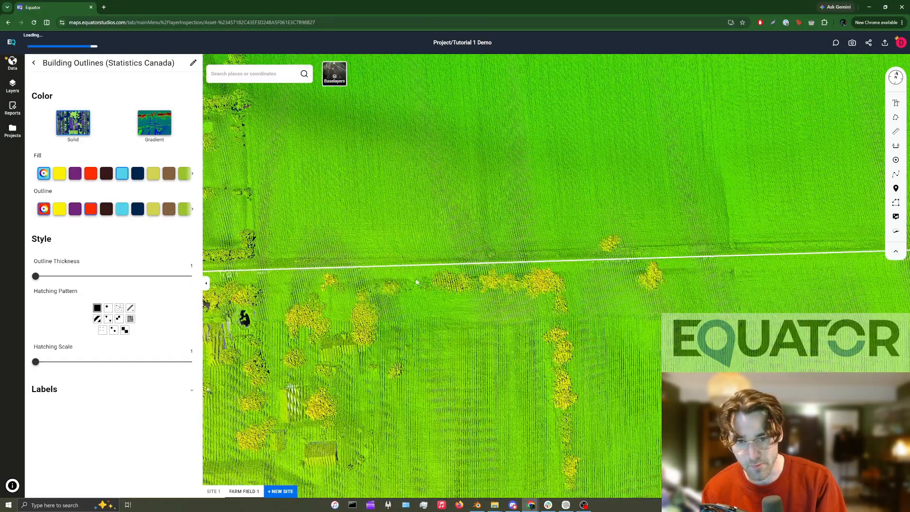
{"action": "scroll", "coordinate": [416, 284], "scroll_direction": "down", "scroll_amount": 3}
{"action": "left_click_drag", "start_coordinate": [349, 315], "coordinate": [432, 310]}
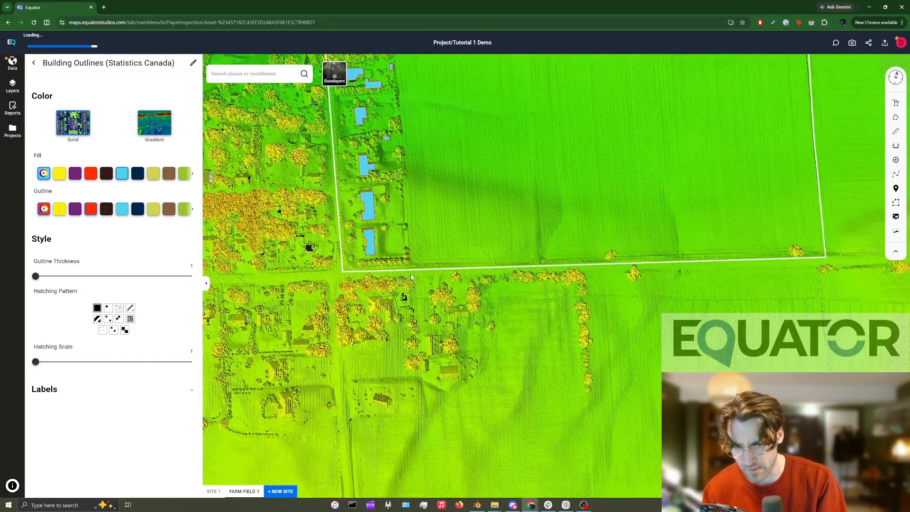
{"action": "left_click_drag", "start_coordinate": [420, 269], "coordinate": [418, 378]}
{"action": "left_click_drag", "start_coordinate": [480, 360], "coordinate": [476, 276]}
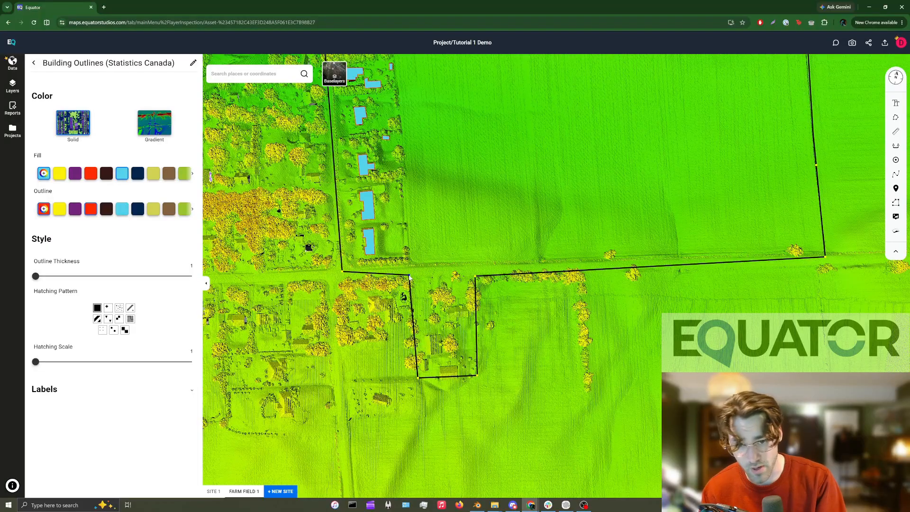
{"action": "scroll", "coordinate": [451, 284], "scroll_direction": "down", "scroll_amount": 3}
{"action": "scroll", "coordinate": [451, 303], "scroll_direction": "up", "scroll_amount": 4}
{"action": "left_click_drag", "start_coordinate": [476, 206], "coordinate": [485, 246]}
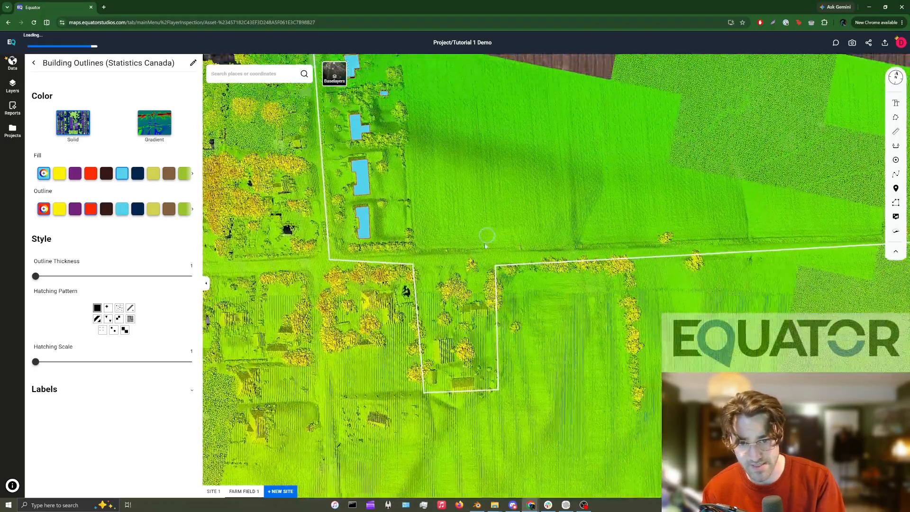
{"action": "scroll", "coordinate": [486, 246], "scroll_direction": "down", "scroll_amount": 4}
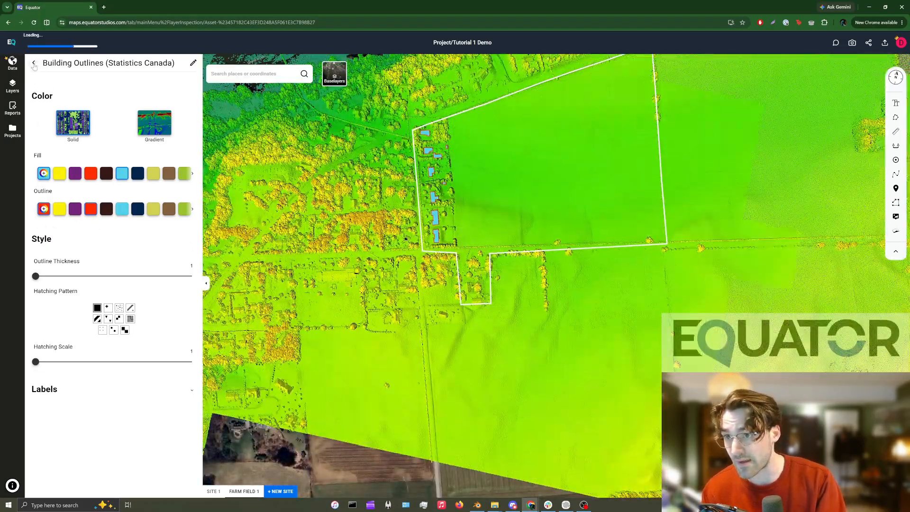
Delete the Building Outlines layer from the Farm Field 1 group.
{"action": "left_click", "coordinate": [34, 64]}
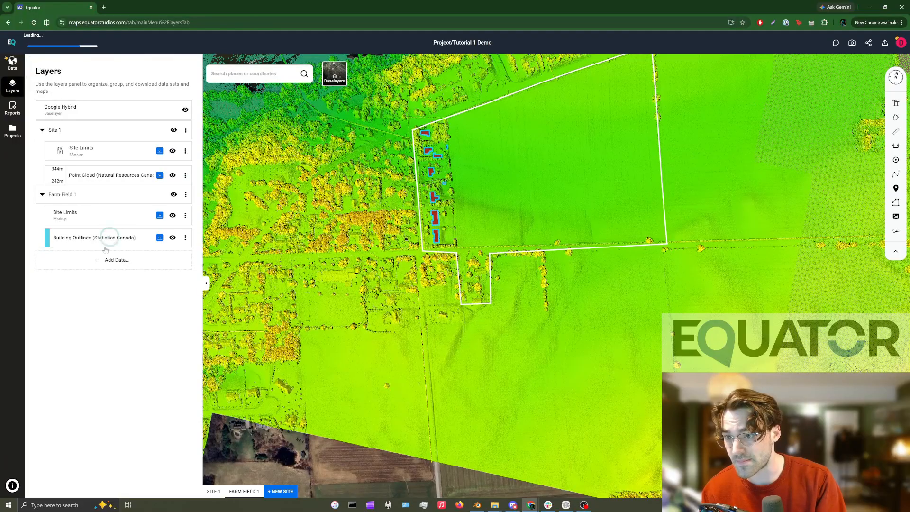
{"action": "left_click", "coordinate": [185, 238]}
{"action": "left_click", "coordinate": [170, 281]}
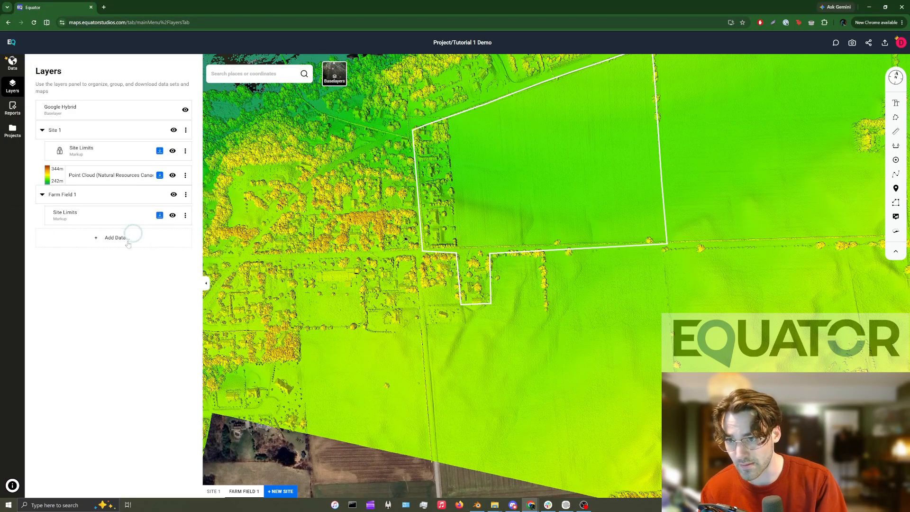
Generate fresh Building Outlines for the extended Farm Field 1 site from the Statistics Canada dataset and inspect the southern extension.
{"action": "left_click", "coordinate": [124, 236]}
{"action": "left_click", "coordinate": [79, 450]}
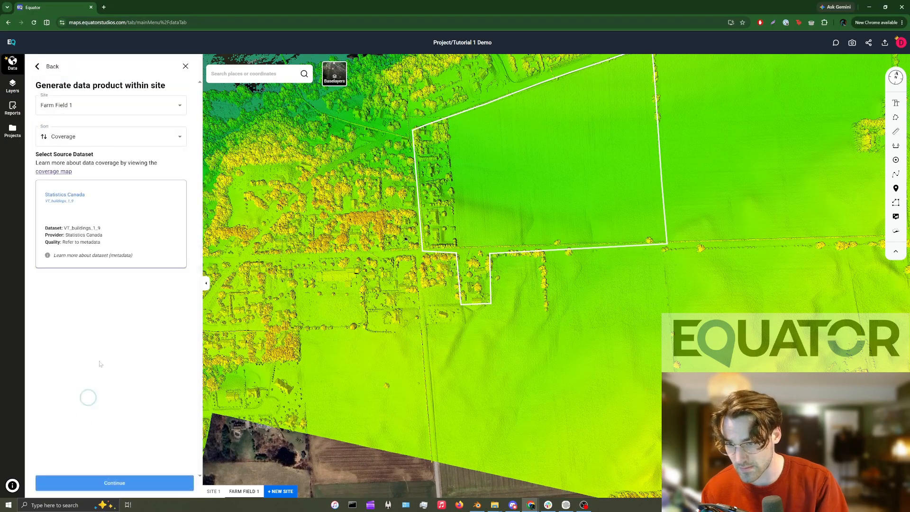
{"action": "left_click", "coordinate": [125, 488]}
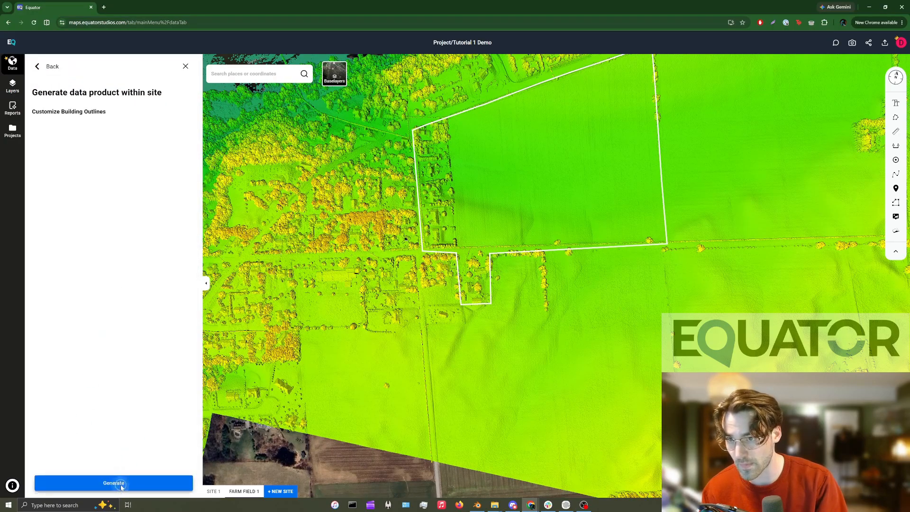
{"action": "left_click", "coordinate": [122, 485]}
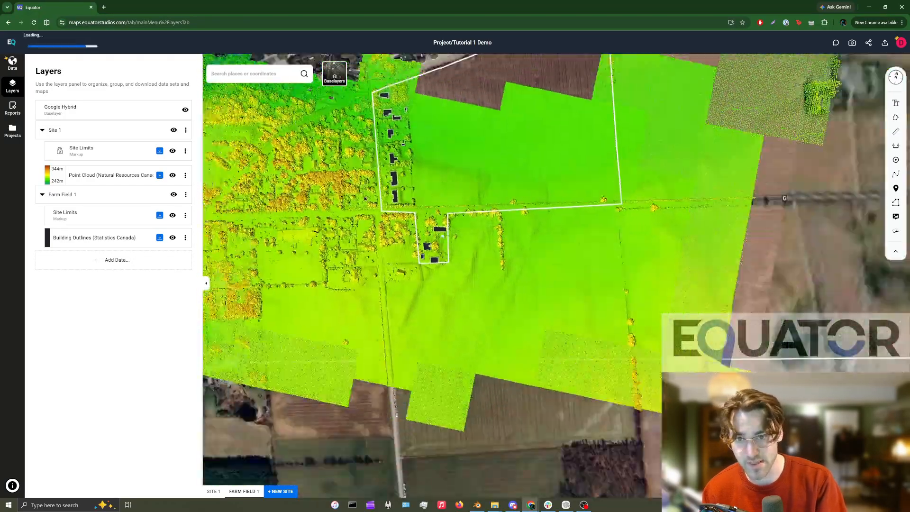
{"action": "scroll", "coordinate": [443, 236], "scroll_direction": "up", "scroll_amount": 5}
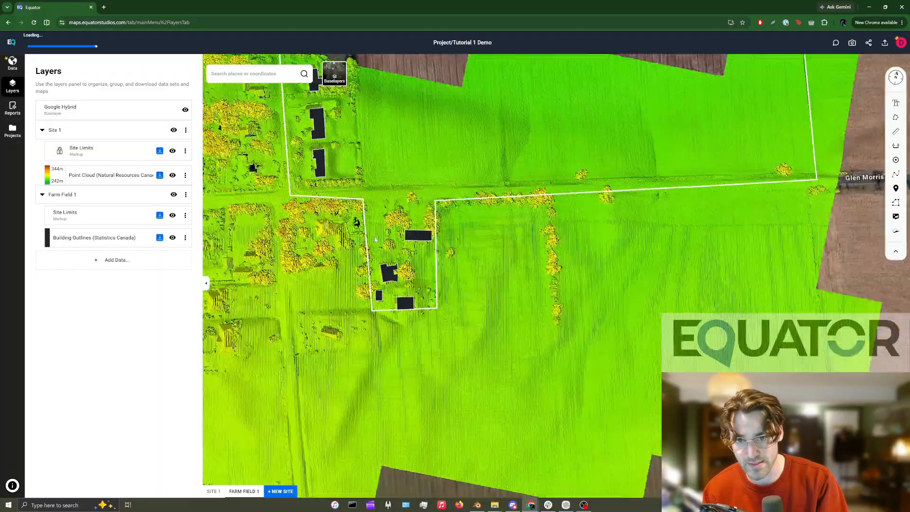
{"action": "scroll", "coordinate": [375, 240], "scroll_direction": "down", "scroll_amount": 5}
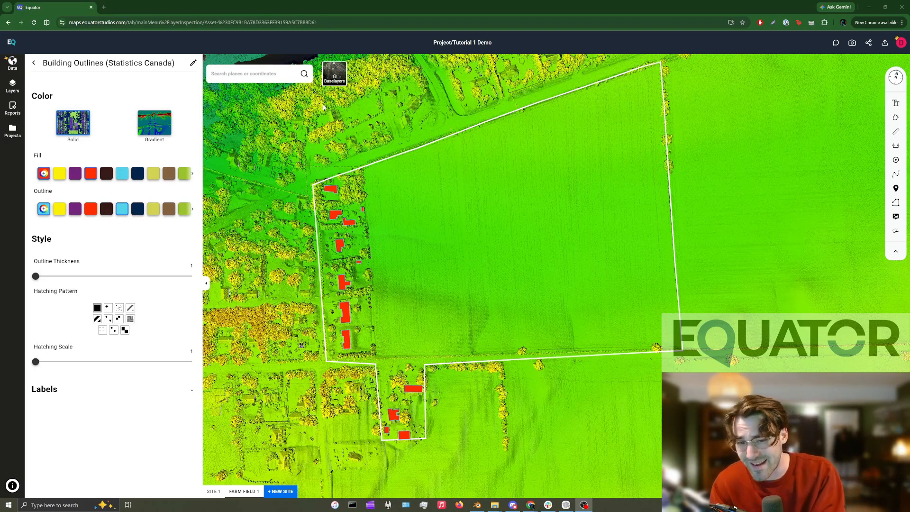
Start a new site named Farm Field 2 with a custom boundary over the field east of Farm Field 1.
{"action": "scroll", "coordinate": [491, 242], "scroll_direction": "down", "scroll_amount": 5}
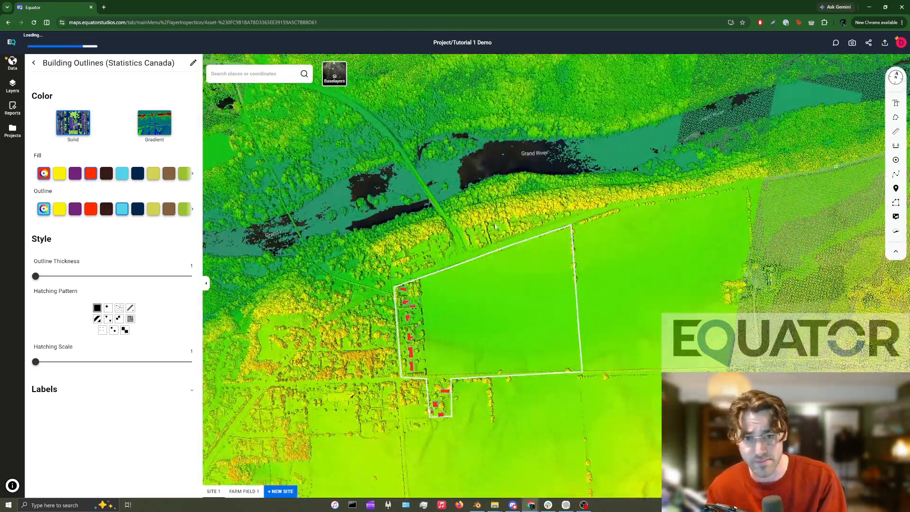
{"action": "left_click_drag", "start_coordinate": [460, 176], "coordinate": [436, 88]}
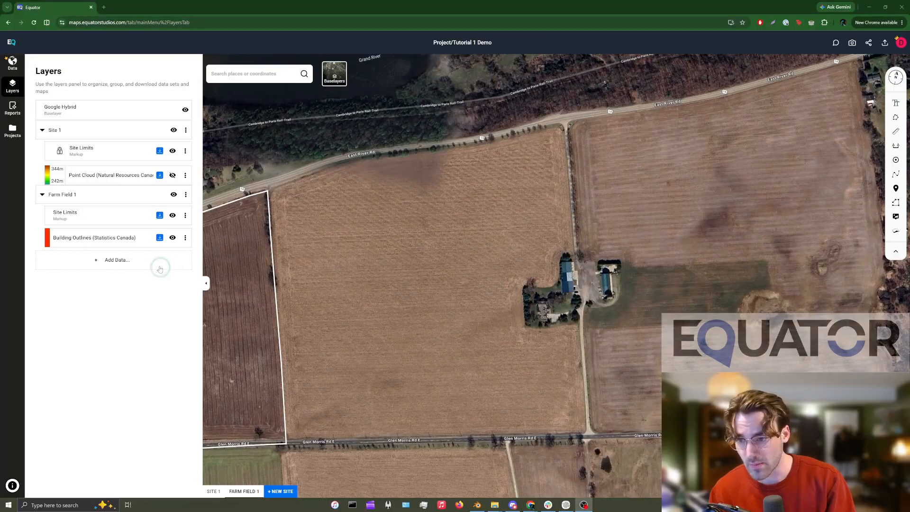
{"action": "left_click", "coordinate": [13, 62]}
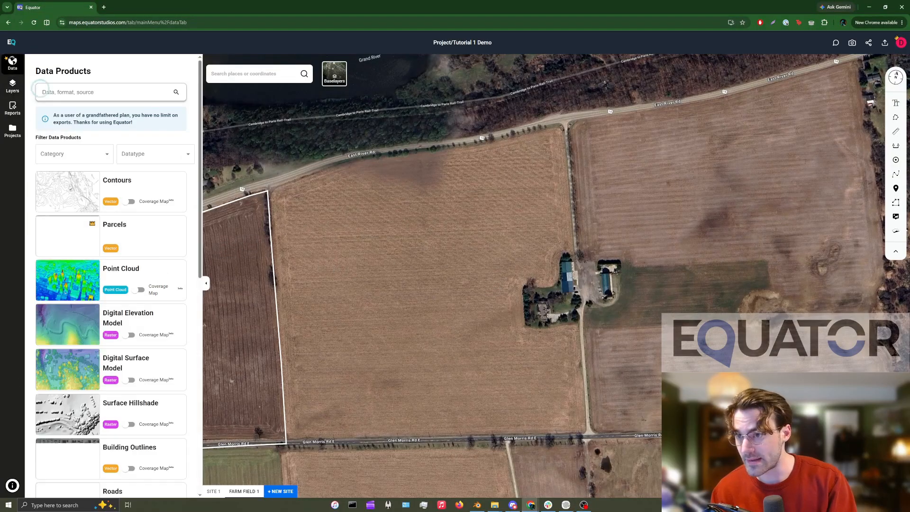
{"action": "left_click", "coordinate": [281, 491]}
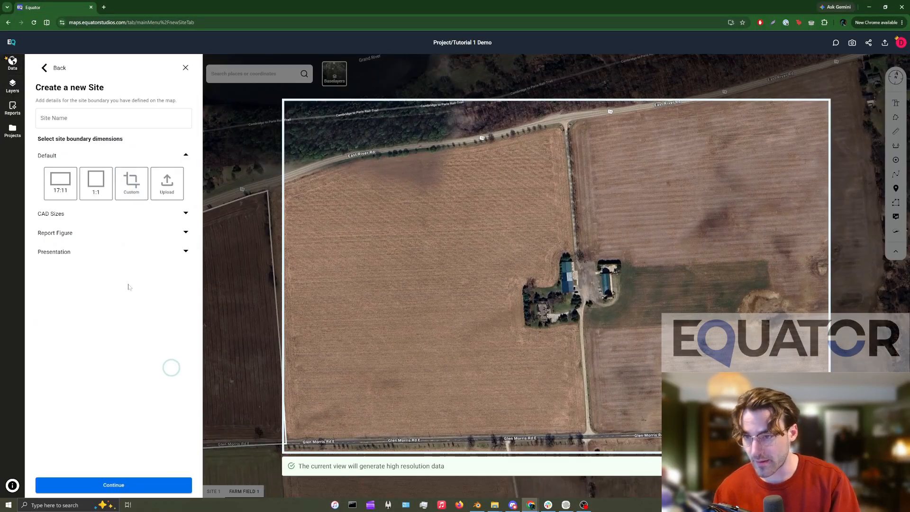
{"action": "type", "text": "Far"}
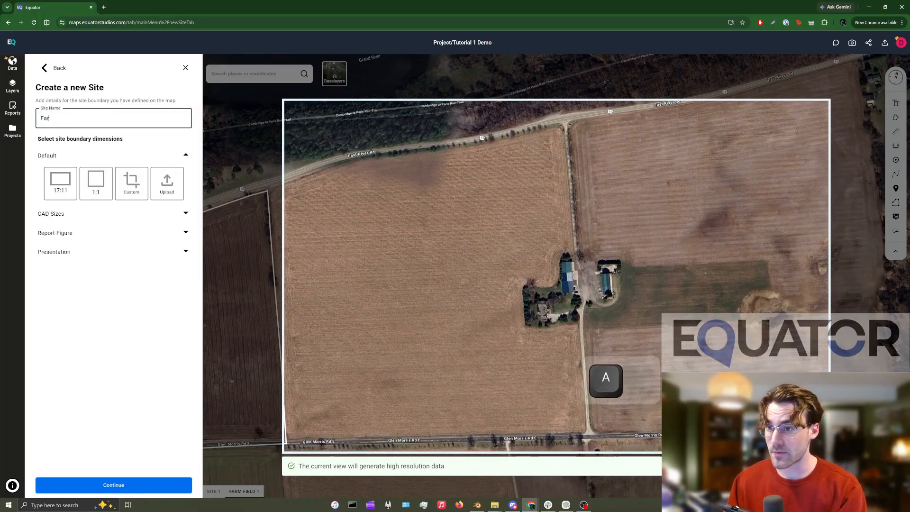
{"action": "type", "text": "m Field 2"}
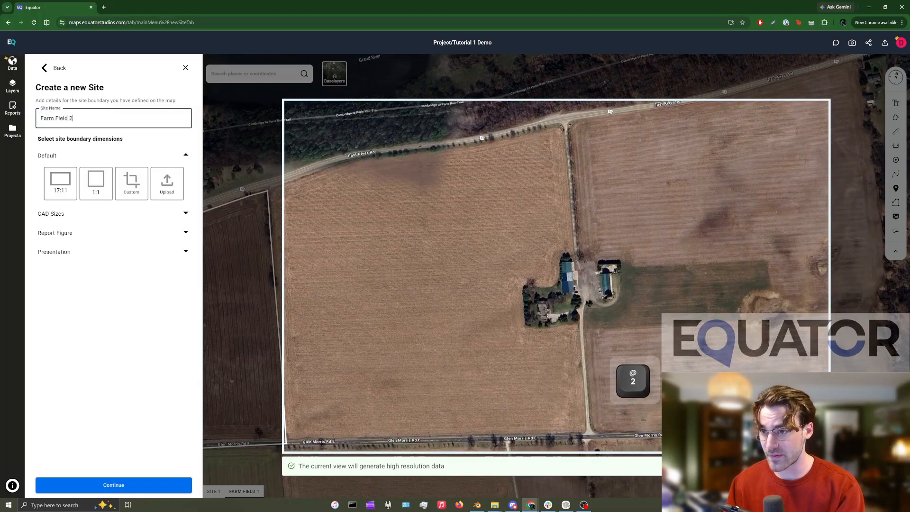
{"action": "left_click", "coordinate": [114, 367]}
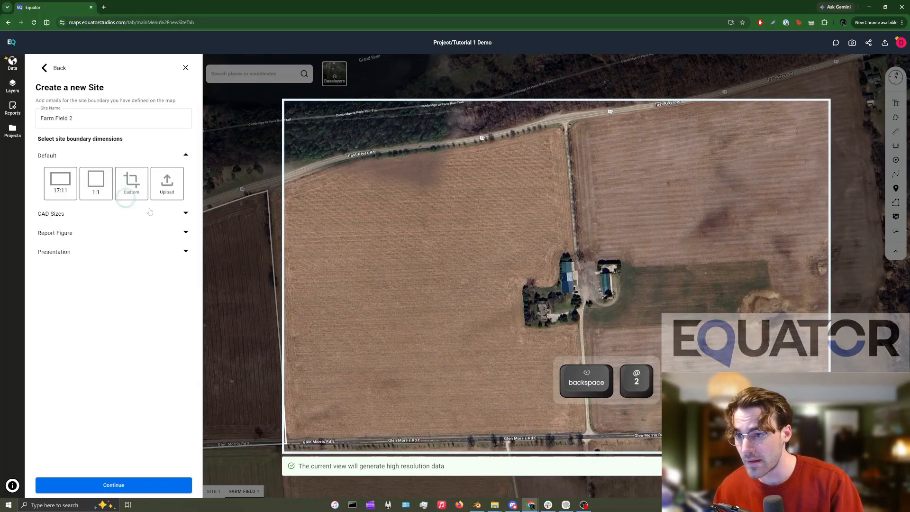
{"action": "left_click", "coordinate": [132, 190]}
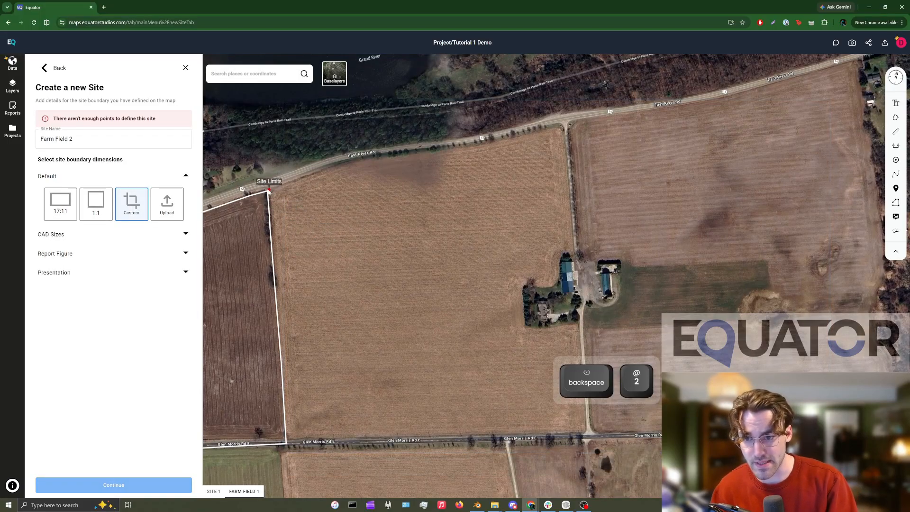
Draw the Farm Field 2 boundary along East River Rd, the eastern tree line, Glen Morris Rd E and Farm Field 1's edge, and create the site.
{"action": "left_click", "coordinate": [420, 148]}
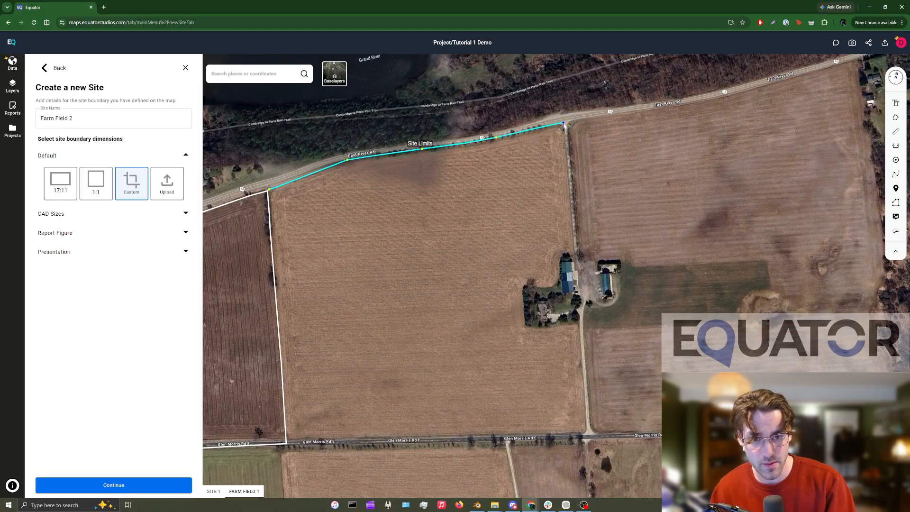
{"action": "left_click", "coordinate": [589, 435]}
{"action": "left_click", "coordinate": [287, 443]}
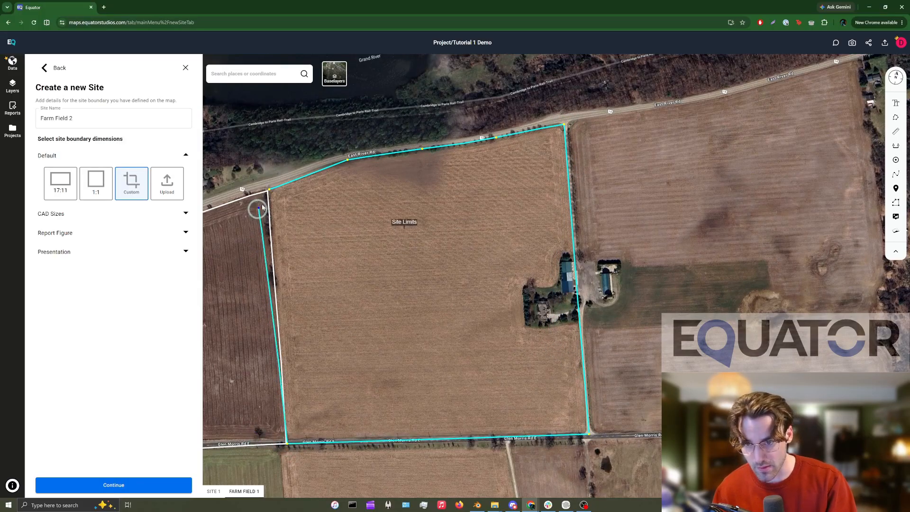
{"action": "left_click", "coordinate": [270, 192]}
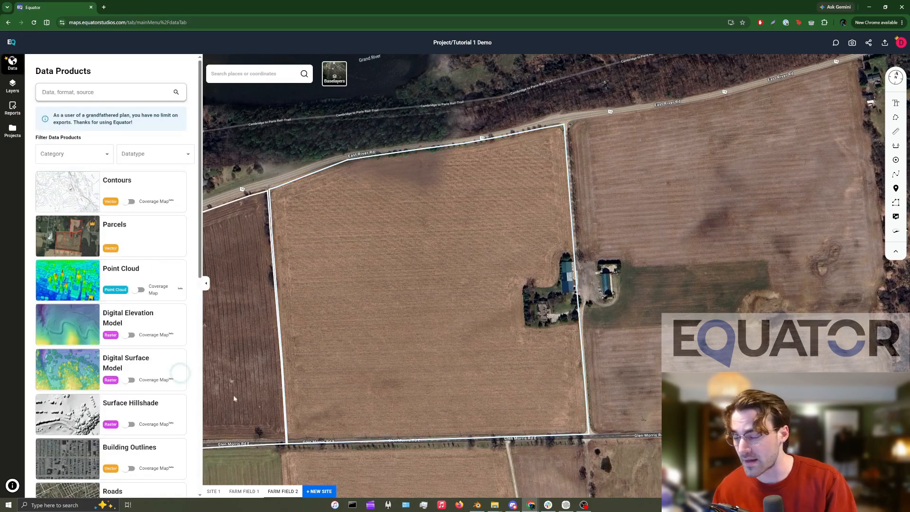
Generate a Surface Hillshade for Farm Field 2 from the ON (Natural Resources Canada) dataset at 0.3 m resolution.
{"action": "scroll", "coordinate": [80, 317], "scroll_direction": "down", "scroll_amount": 3}
{"action": "scroll", "coordinate": [80, 316], "scroll_direction": "up", "scroll_amount": 1}
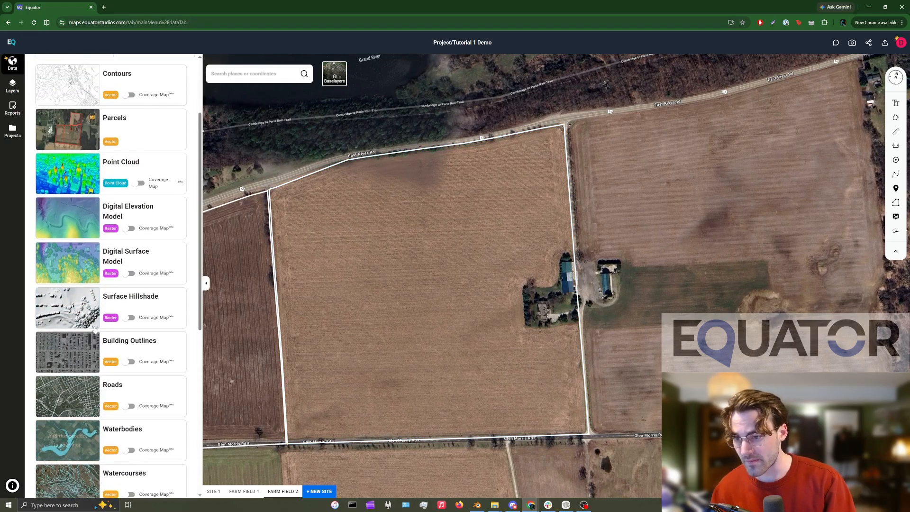
{"action": "left_click", "coordinate": [80, 317]}
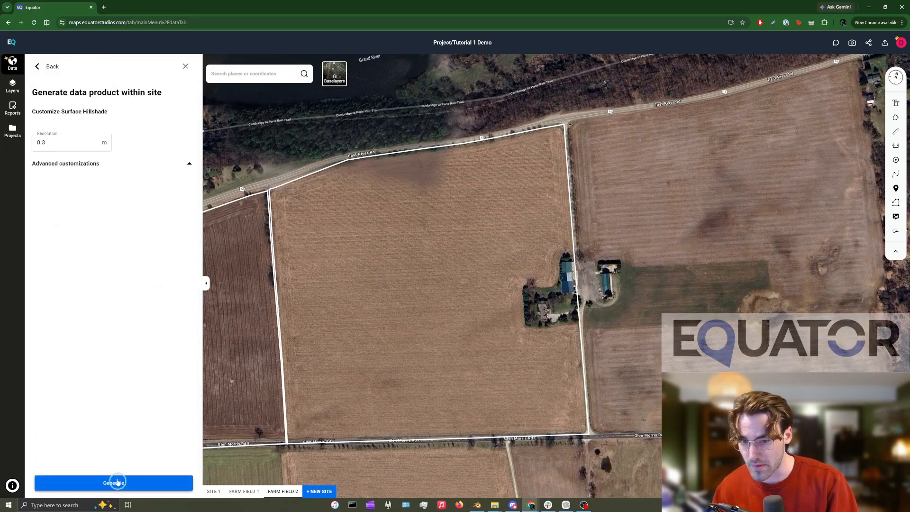
{"action": "left_click", "coordinate": [116, 482]}
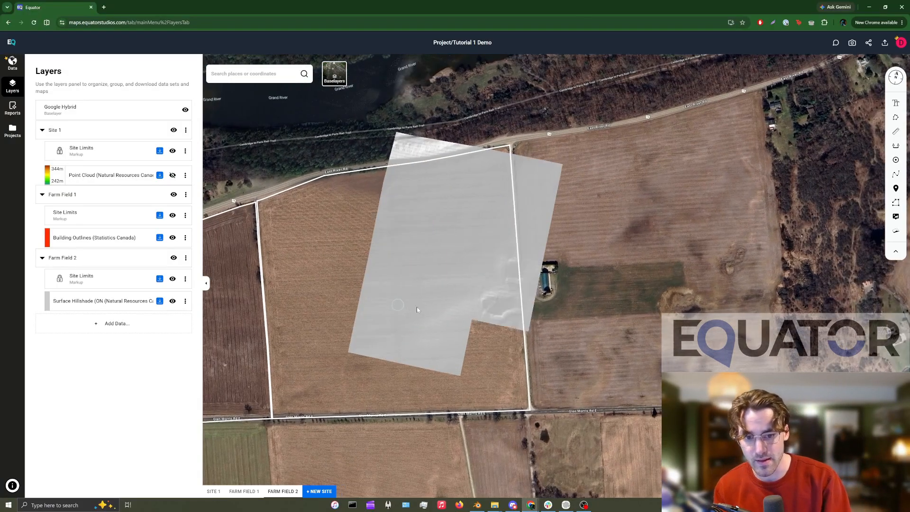
Examine the surface hillshade across Farm Field 2, from the river slope to the southern road.
{"action": "left_click_drag", "start_coordinate": [417, 310], "coordinate": [521, 317]}
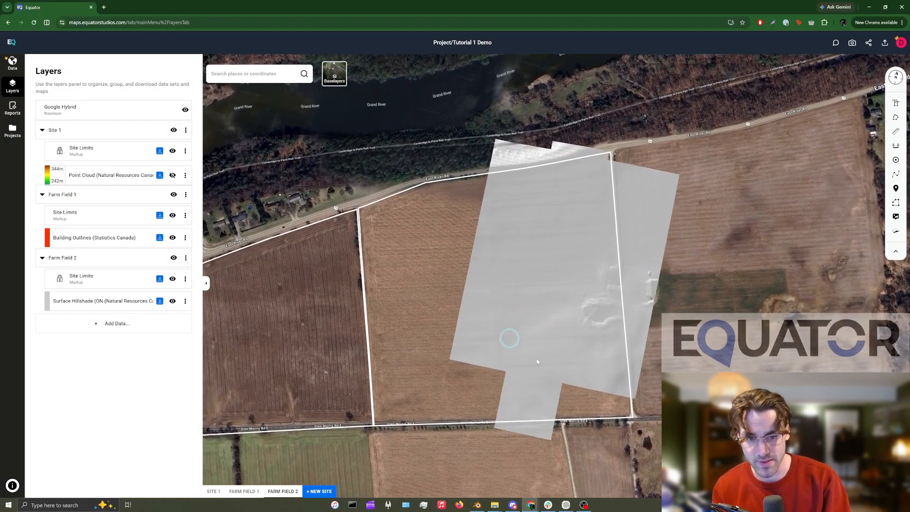
{"action": "scroll", "coordinate": [539, 364], "scroll_direction": "up", "scroll_amount": 4}
{"action": "left_click_drag", "start_coordinate": [683, 358], "coordinate": [587, 418]}
{"action": "scroll", "coordinate": [533, 346], "scroll_direction": "down", "scroll_amount": 4}
{"action": "left_click_drag", "start_coordinate": [389, 308], "coordinate": [419, 307]}
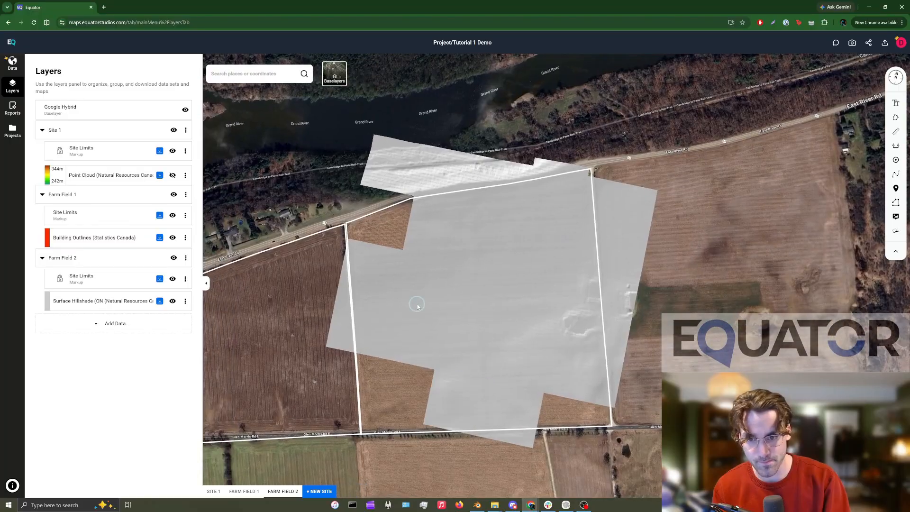
{"action": "left_click_drag", "start_coordinate": [501, 350], "coordinate": [407, 363]}
{"action": "scroll", "coordinate": [447, 348], "scroll_direction": "up", "scroll_amount": 3}
{"action": "left_click_drag", "start_coordinate": [382, 323], "coordinate": [591, 312]}
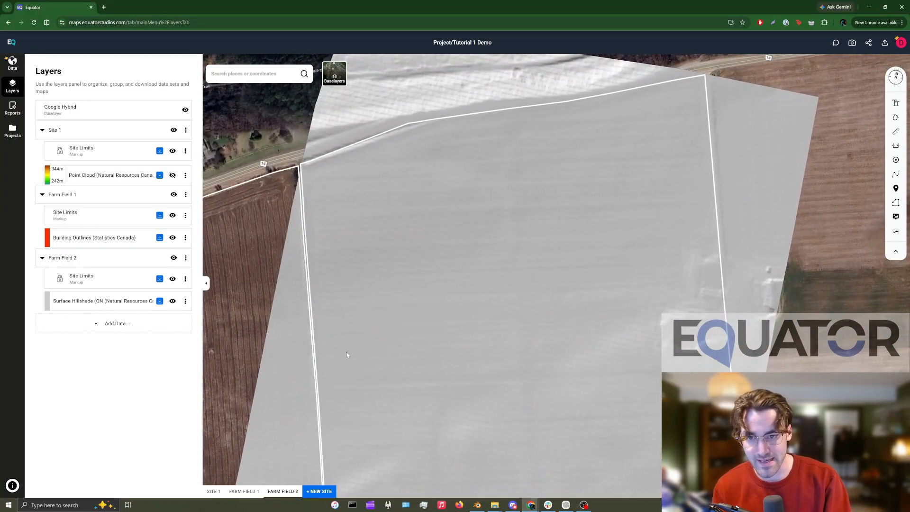
{"action": "left_click_drag", "start_coordinate": [500, 187], "coordinate": [471, 344]}
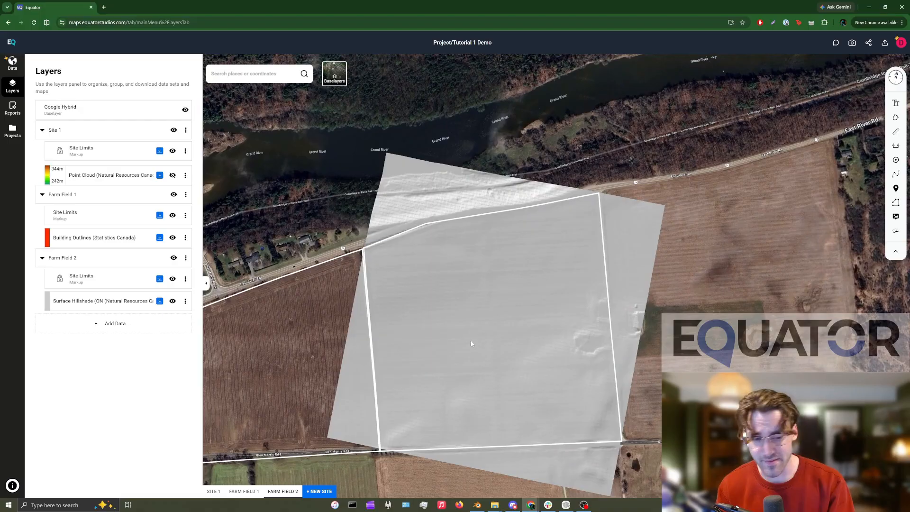
Generate Building Outlines for Farm Field 2 from the Statistics Canada dataset.
{"action": "left_click", "coordinate": [12, 62]}
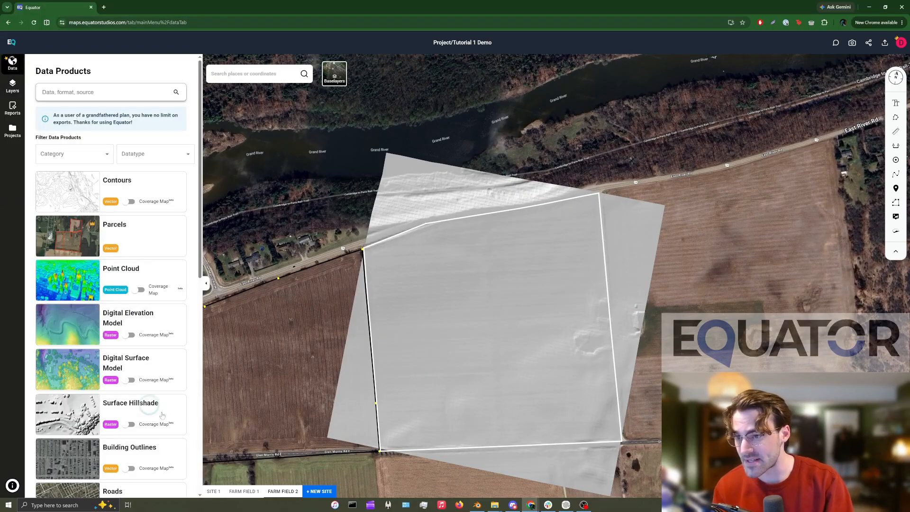
{"action": "scroll", "coordinate": [163, 416], "scroll_direction": "down", "scroll_amount": 3}
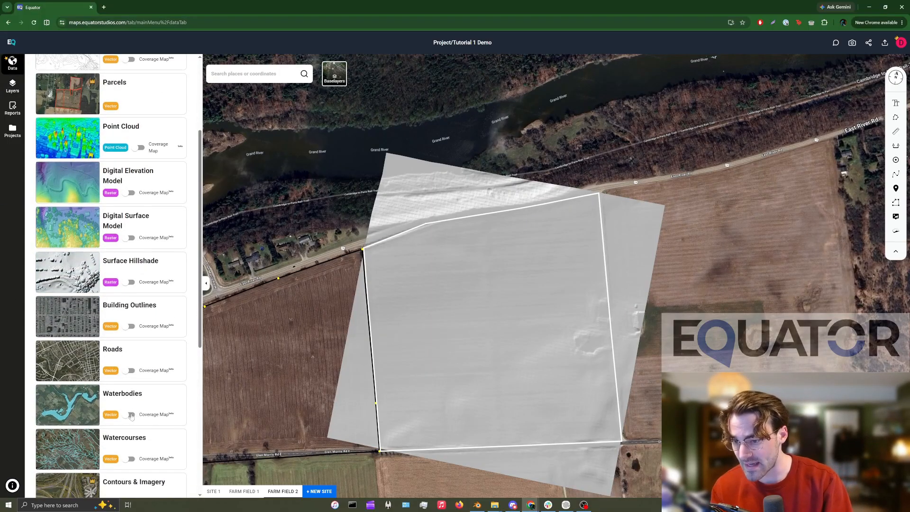
{"action": "left_click", "coordinate": [67, 319]}
{"action": "left_click", "coordinate": [91, 491]}
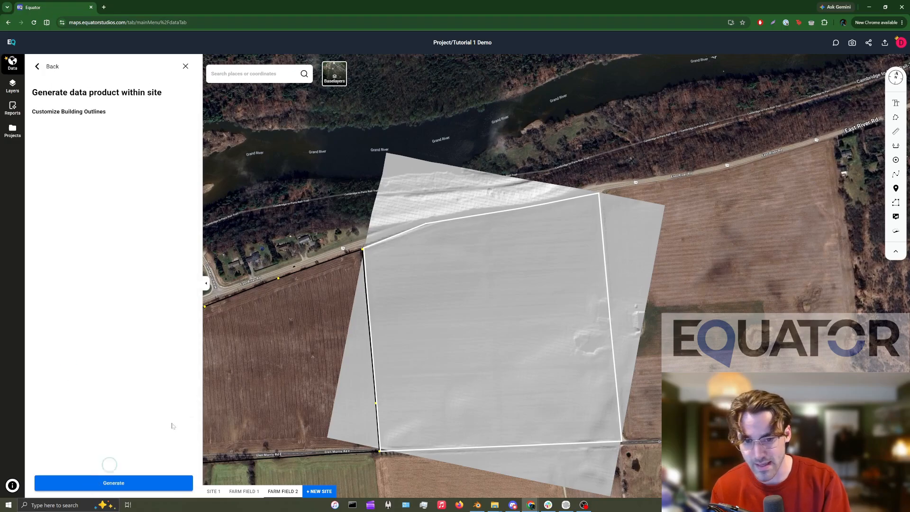
{"action": "left_click", "coordinate": [80, 483]}
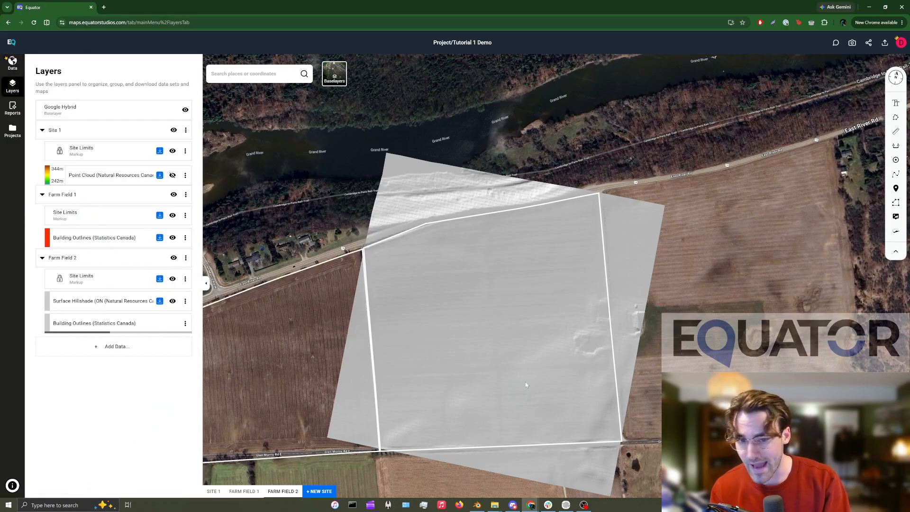
Examine the building outlines near Farm Field 2's eastern edge against the hillshade and compare them with the Farm Field 1 outlines.
{"action": "scroll", "coordinate": [449, 342], "scroll_direction": "up", "scroll_amount": 5}
{"action": "scroll", "coordinate": [499, 323], "scroll_direction": "down", "scroll_amount": 5}
{"action": "scroll", "coordinate": [499, 322], "scroll_direction": "up", "scroll_amount": 2}
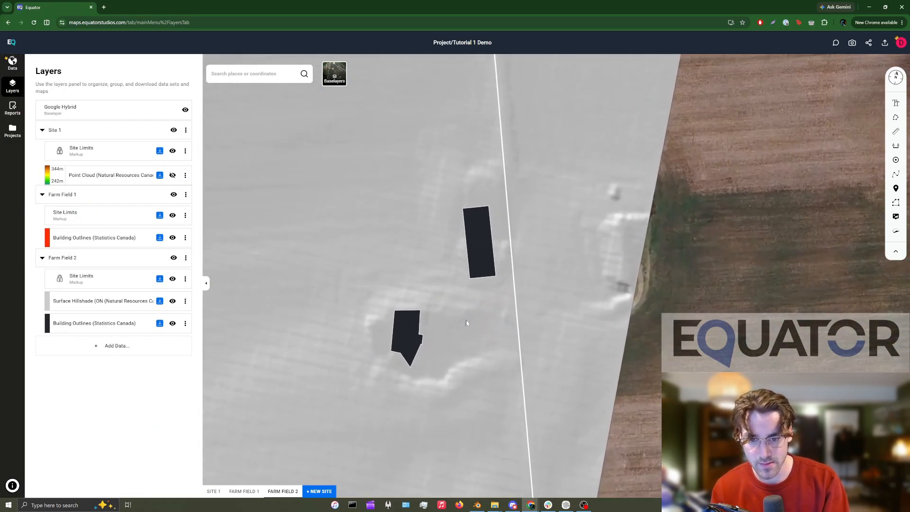
{"action": "scroll", "coordinate": [428, 343], "scroll_direction": "down", "scroll_amount": 3}
{"action": "scroll", "coordinate": [286, 286], "scroll_direction": "down", "scroll_amount": 5}
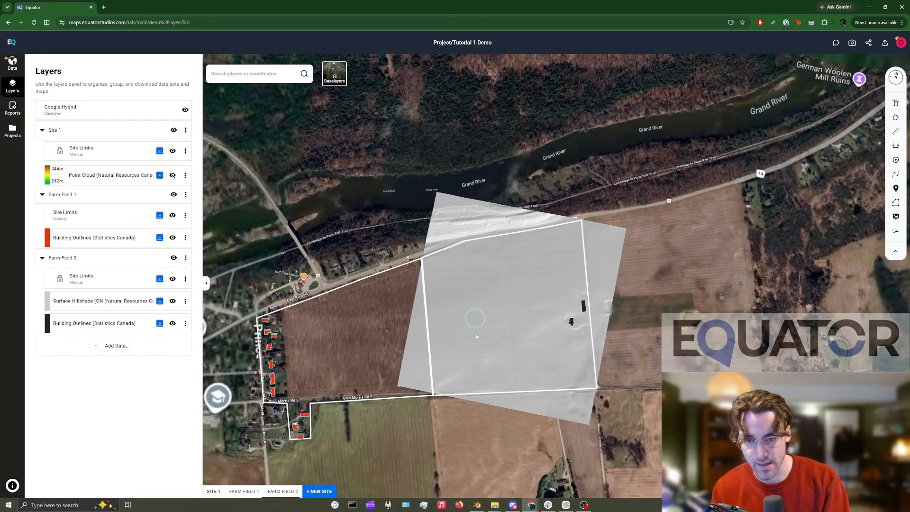
{"action": "scroll", "coordinate": [436, 298], "scroll_direction": "up", "scroll_amount": 6}
{"action": "scroll", "coordinate": [437, 308], "scroll_direction": "down", "scroll_amount": 5}
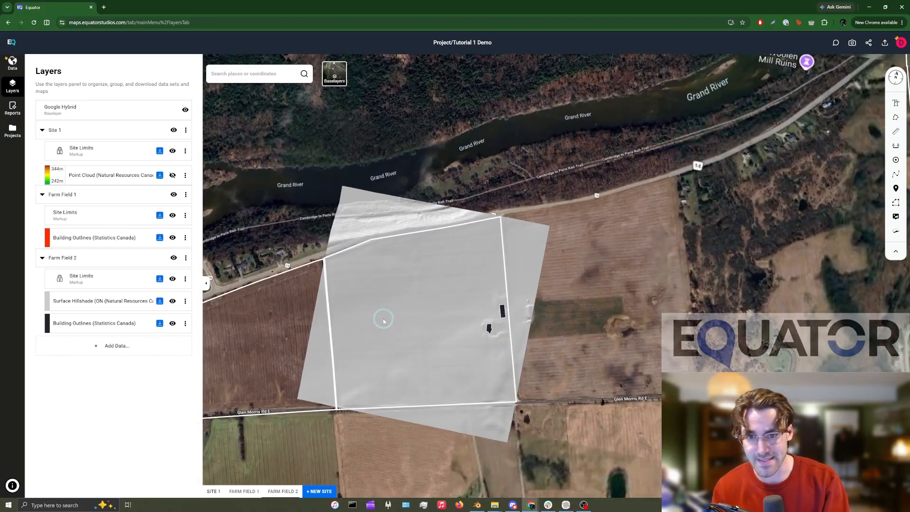
Show the Point Cloud layer of Site 1 again and inspect it around Farm Field 2.
{"action": "left_click", "coordinate": [172, 175]}
{"action": "scroll", "coordinate": [503, 316], "scroll_direction": "up", "scroll_amount": 5}
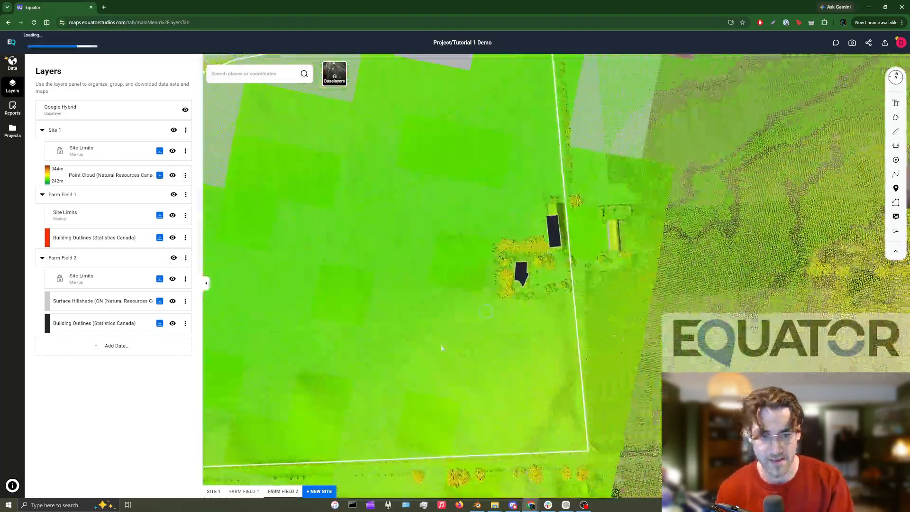
{"action": "left_click_drag", "start_coordinate": [421, 373], "coordinate": [388, 158]}
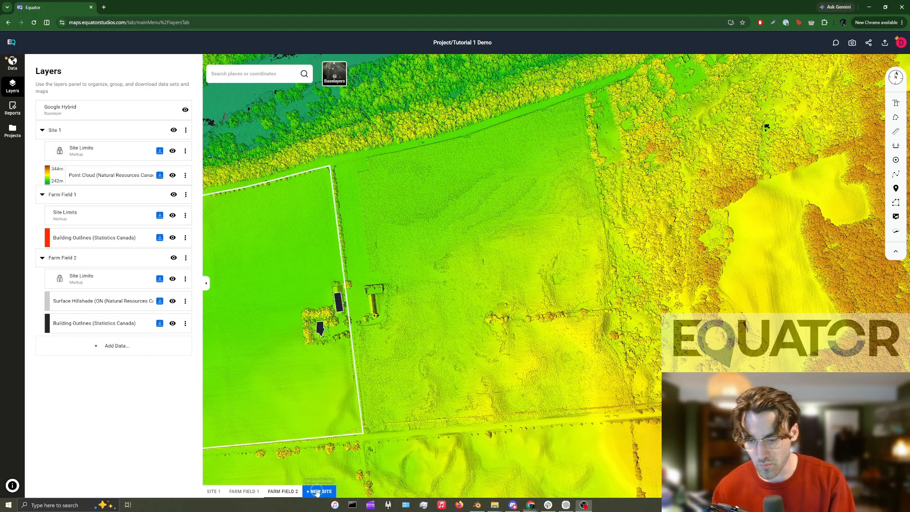
Start another new site named Farm Field 3 with a custom boundary.
{"action": "left_click", "coordinate": [317, 492]}
{"action": "type", "text": "Fa"}
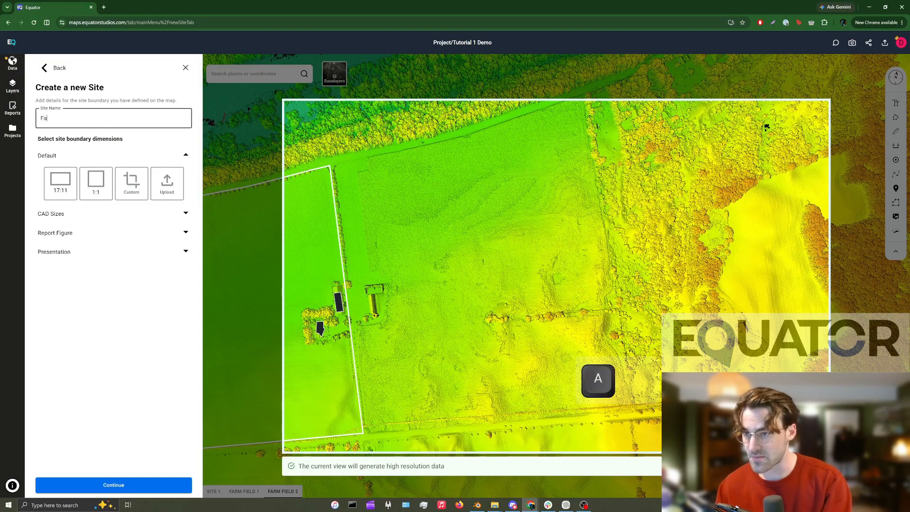
{"action": "type", "text": "rm Field 3"}
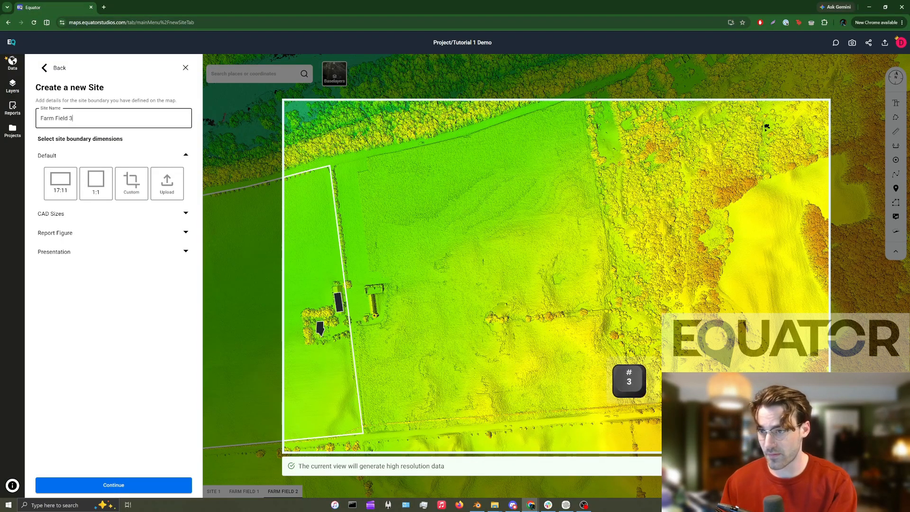
{"action": "left_click", "coordinate": [134, 183]}
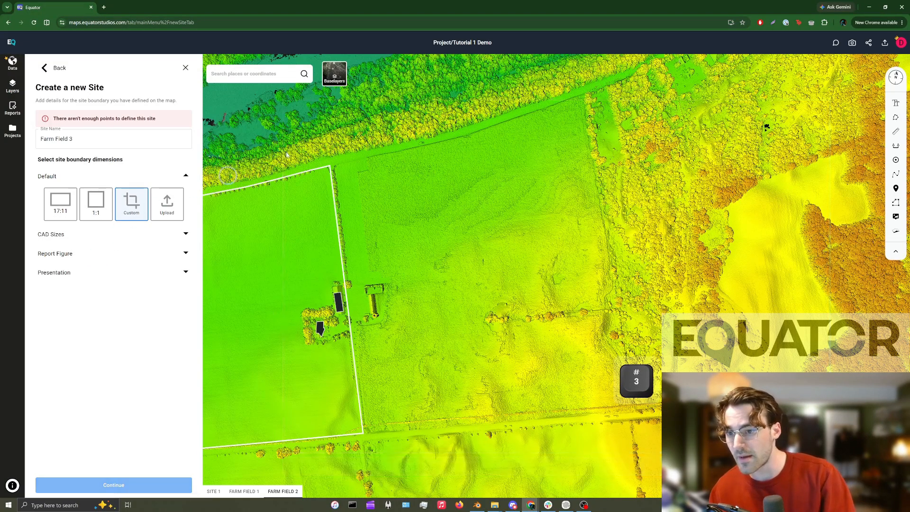
Draw the Farm Field 3 boundary around the field east of Farm Field 2, sharing its eastern edge, and create the site.
{"action": "scroll", "coordinate": [360, 171], "scroll_direction": "up", "scroll_amount": 2}
{"action": "scroll", "coordinate": [455, 203], "scroll_direction": "down", "scroll_amount": 3}
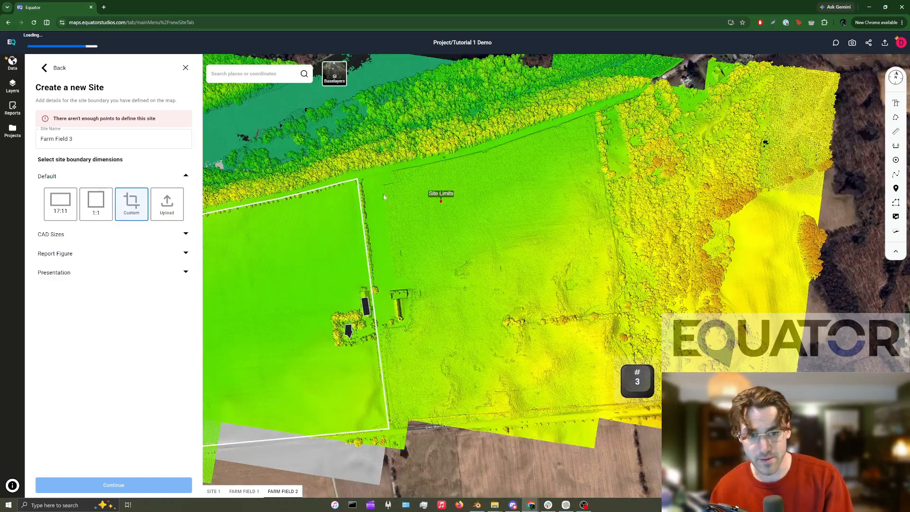
{"action": "left_click", "coordinate": [424, 167]}
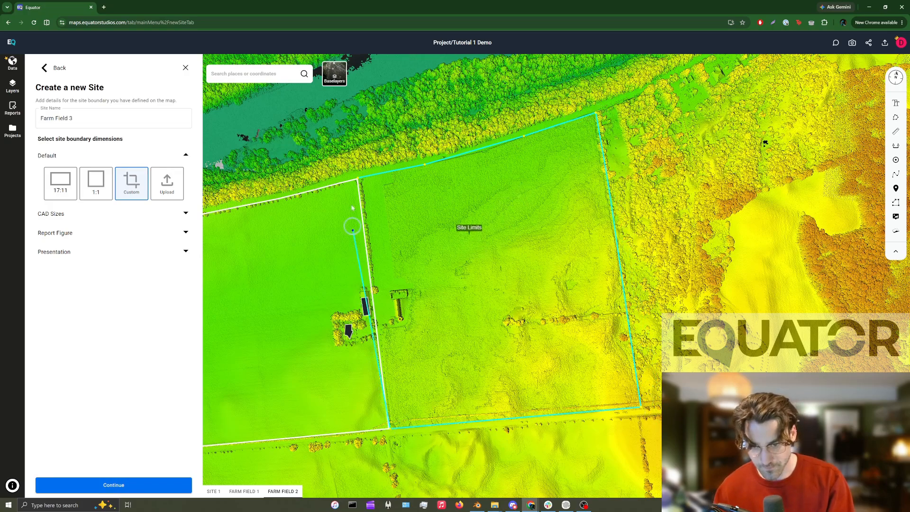
{"action": "left_click", "coordinate": [358, 180]}
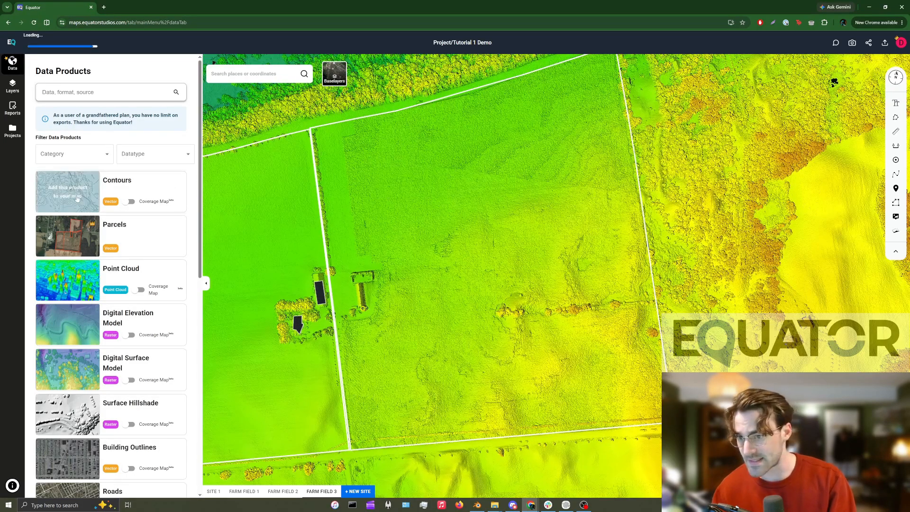
Generate Contours for Farm Field 3 from the ON (Natural Resources Canada) Lake_Erie_Fall_2017 dataset.
{"action": "left_click", "coordinate": [99, 374]}
{"action": "left_click", "coordinate": [76, 192]}
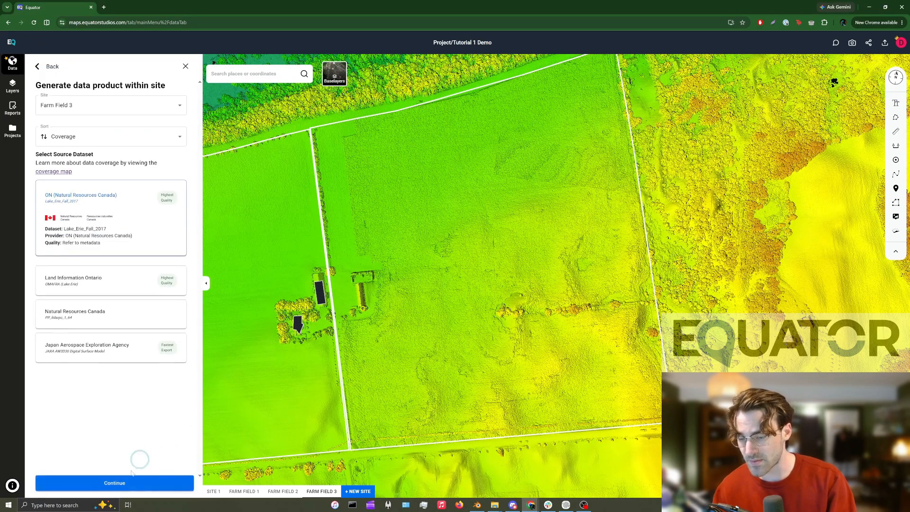
{"action": "left_click", "coordinate": [131, 482]}
{"action": "left_click", "coordinate": [121, 479]}
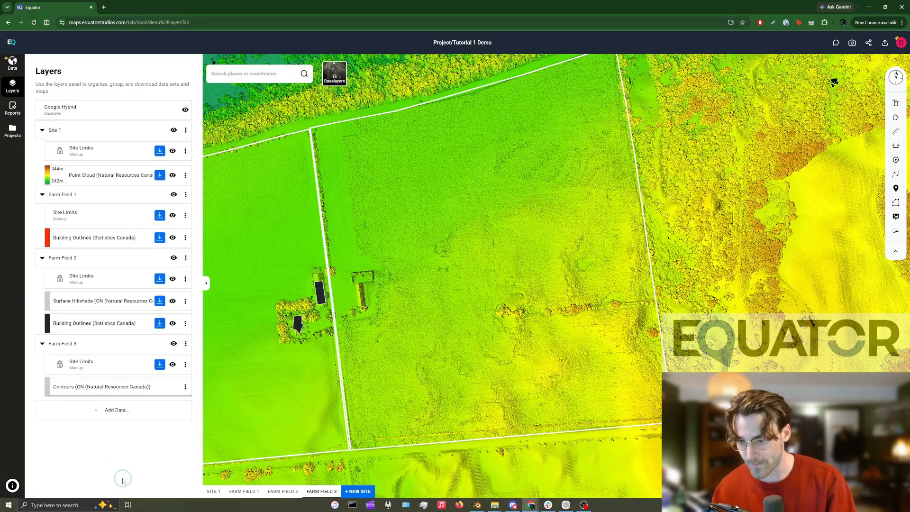
Inspect the Farm Field 3 contours over the point cloud in tilted and top-down views, from the river to the eastern edge.
{"action": "left_click", "coordinate": [104, 347]}
{"action": "scroll", "coordinate": [513, 396], "scroll_direction": "down", "scroll_amount": 3}
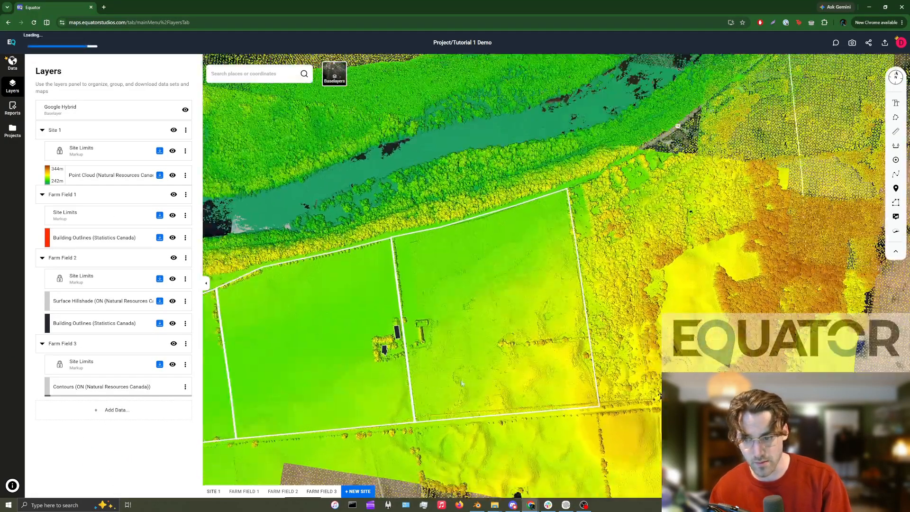
{"action": "scroll", "coordinate": [513, 398], "scroll_direction": "up", "scroll_amount": 3}
{"action": "mouse_move", "coordinate": [593, 387]}
{"action": "left_mouse_down"}
{"action": "mouse_move", "coordinate": [590, 400]}
{"action": "mouse_move", "coordinate": [545, 347]}
{"action": "mouse_move", "coordinate": [564, 303]}
{"action": "mouse_move", "coordinate": [506, 402]}
{"action": "mouse_move", "coordinate": [536, 337]}
{"action": "left_mouse_up"}
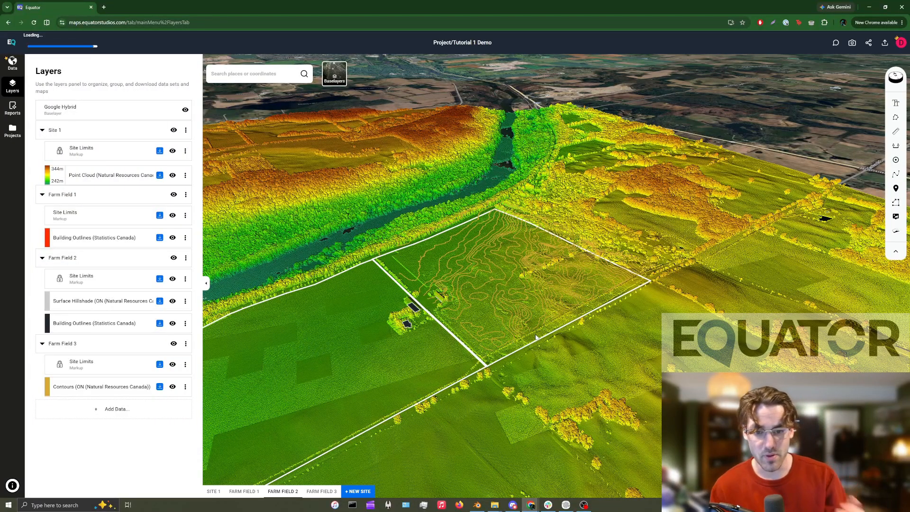
{"action": "scroll", "coordinate": [543, 230], "scroll_direction": "up", "scroll_amount": 5}
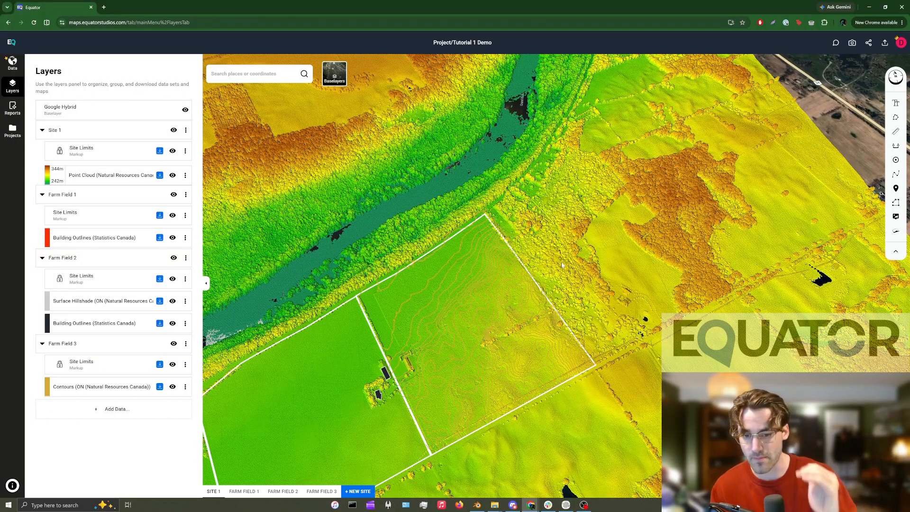
{"action": "left_click", "coordinate": [321, 491]}
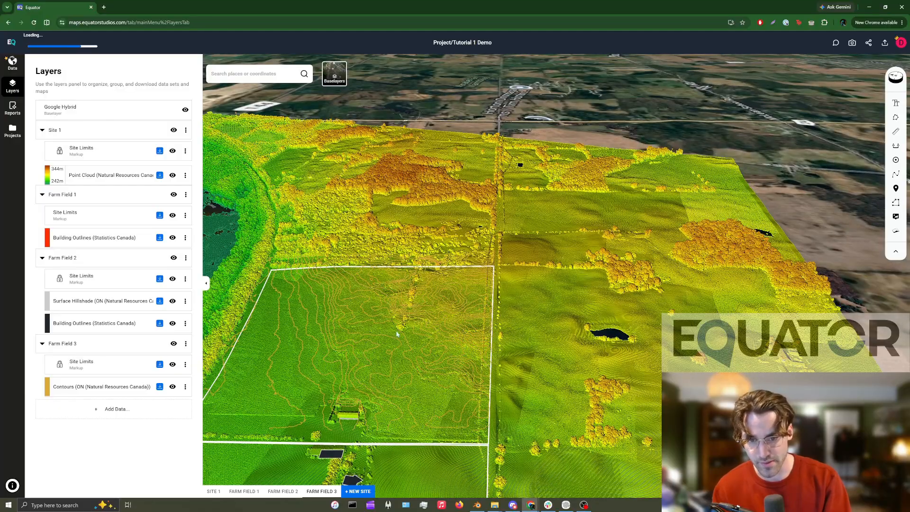
{"action": "scroll", "coordinate": [395, 349], "scroll_direction": "up", "scroll_amount": 2}
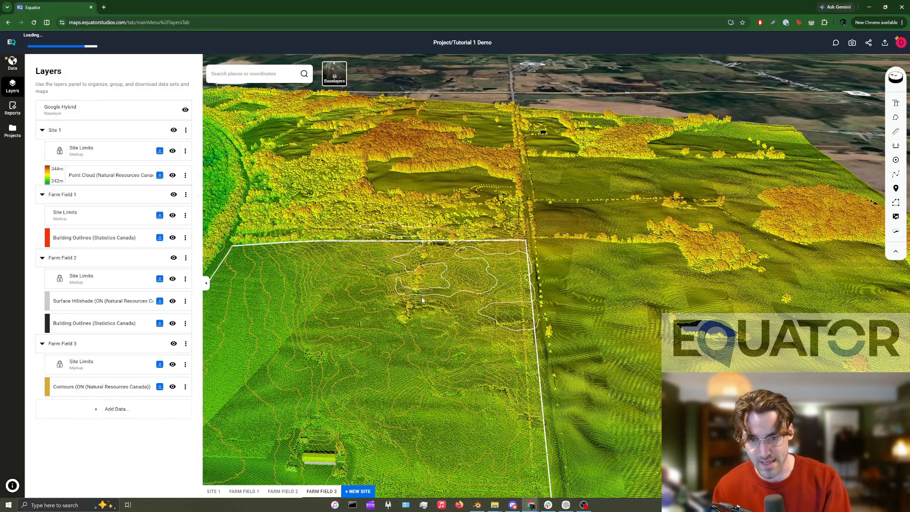
{"action": "left_click_drag", "start_coordinate": [646, 322], "coordinate": [636, 353]}
{"action": "scroll", "coordinate": [635, 354], "scroll_direction": "down", "scroll_amount": 3}
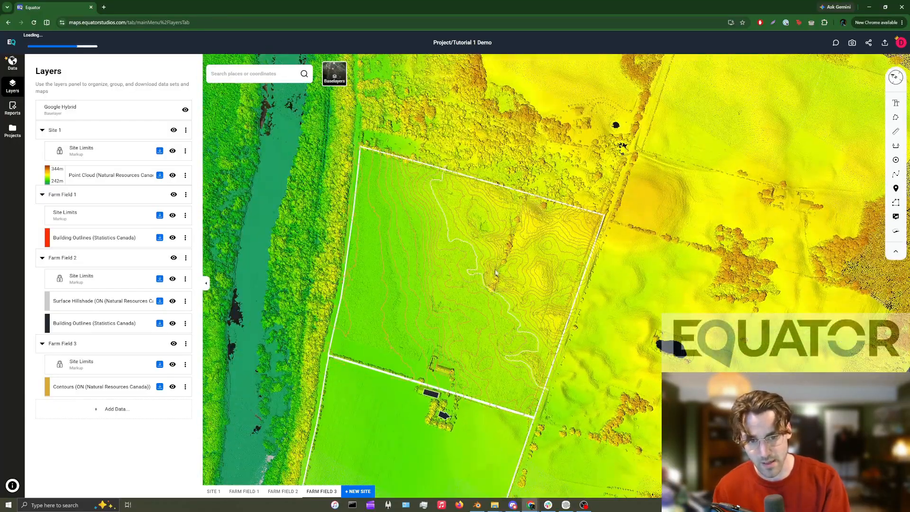
{"action": "scroll", "coordinate": [539, 262], "scroll_direction": "up", "scroll_amount": 1}
{"action": "scroll", "coordinate": [539, 262], "scroll_direction": "up", "scroll_amount": 2}
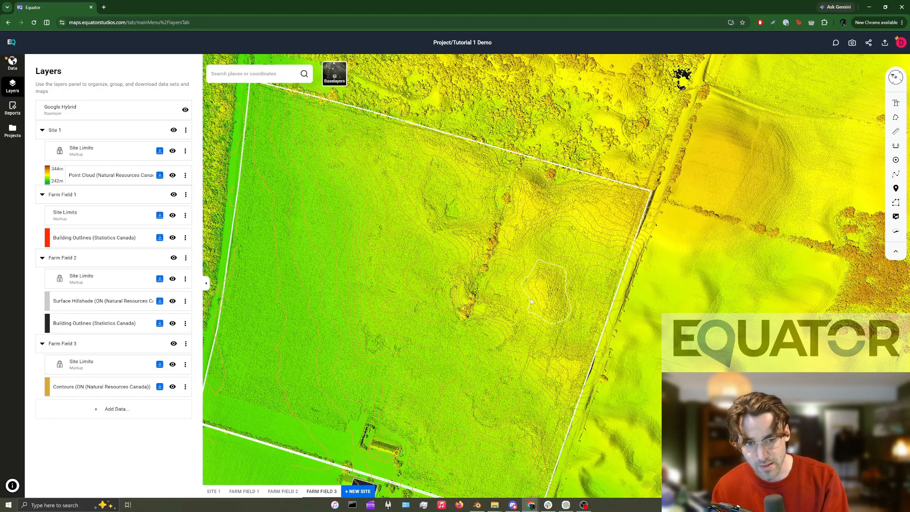
{"action": "left_click_drag", "start_coordinate": [519, 378], "coordinate": [471, 294]}
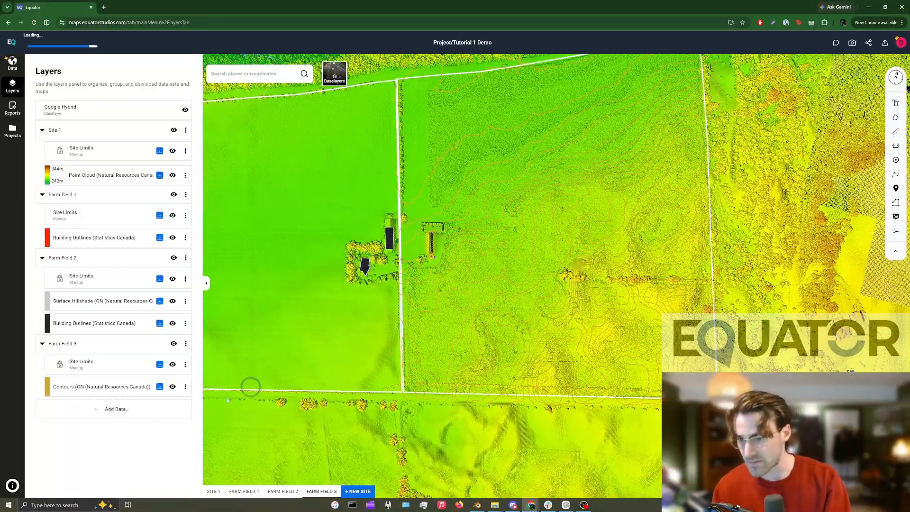
Look through the available data products and examine the terrain in and around Farm Field 3 and the neighbouring farm fields.
{"action": "left_click", "coordinate": [159, 407]}
{"action": "scroll", "coordinate": [149, 340], "scroll_direction": "down", "scroll_amount": 1}
{"action": "scroll", "coordinate": [148, 341], "scroll_direction": "down", "scroll_amount": 5}
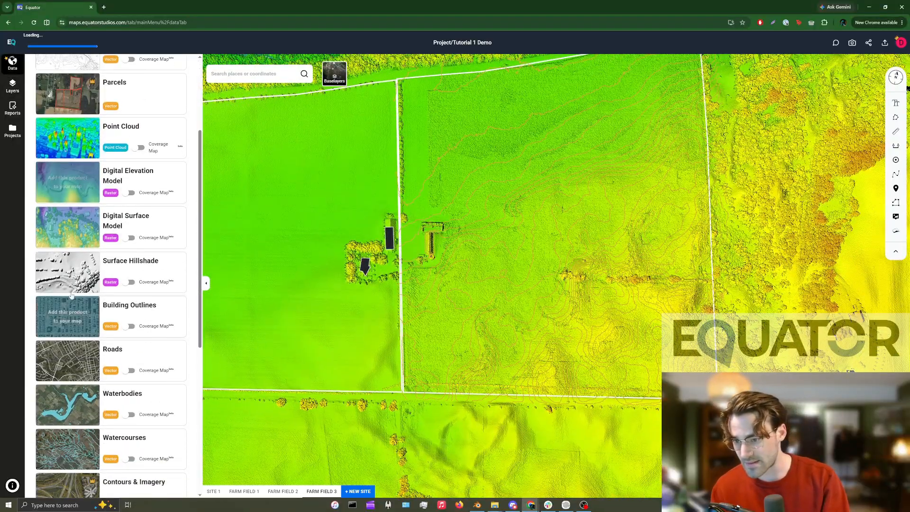
{"action": "scroll", "coordinate": [67, 264], "scroll_direction": "up", "scroll_amount": 2}
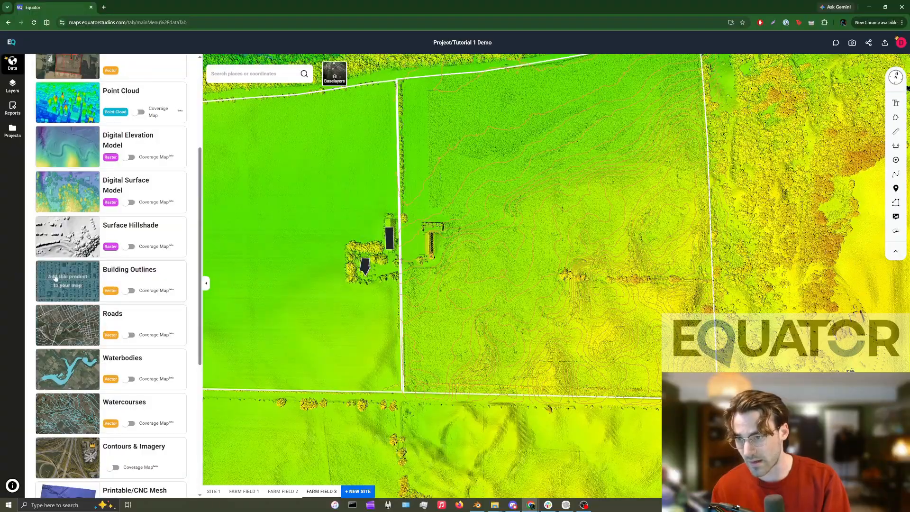
{"action": "scroll", "coordinate": [371, 255], "scroll_direction": "down", "scroll_amount": 3}
{"action": "left_click_drag", "start_coordinate": [517, 362], "coordinate": [454, 346]}
{"action": "scroll", "coordinate": [457, 357], "scroll_direction": "up", "scroll_amount": 5}
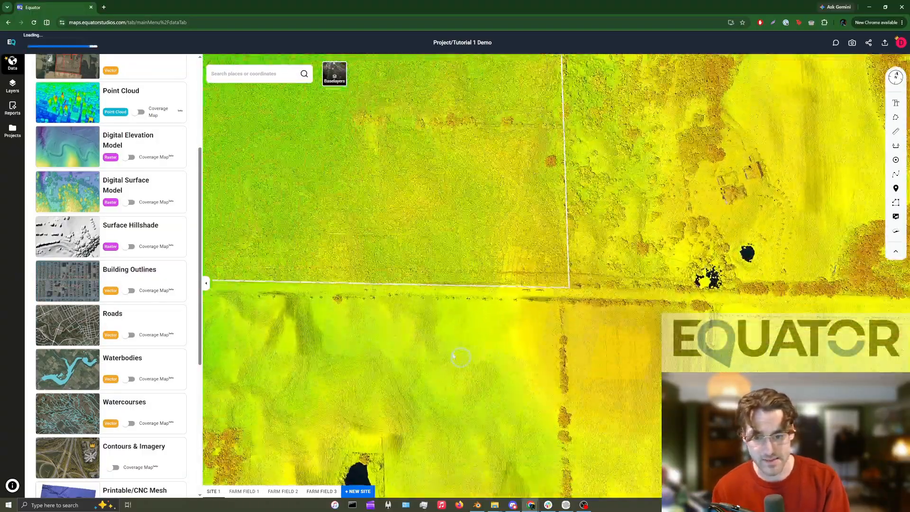
{"action": "left_click_drag", "start_coordinate": [340, 323], "coordinate": [588, 333]}
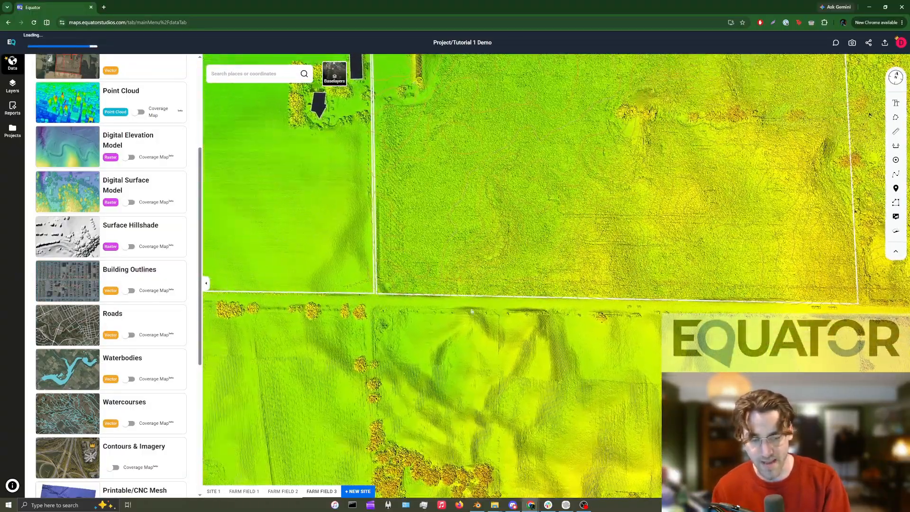
{"action": "left_click_drag", "start_coordinate": [669, 294], "coordinate": [346, 327]}
{"action": "scroll", "coordinate": [482, 142], "scroll_direction": "down", "scroll_amount": 3}
{"action": "left_click_drag", "start_coordinate": [481, 142], "coordinate": [519, 308]}
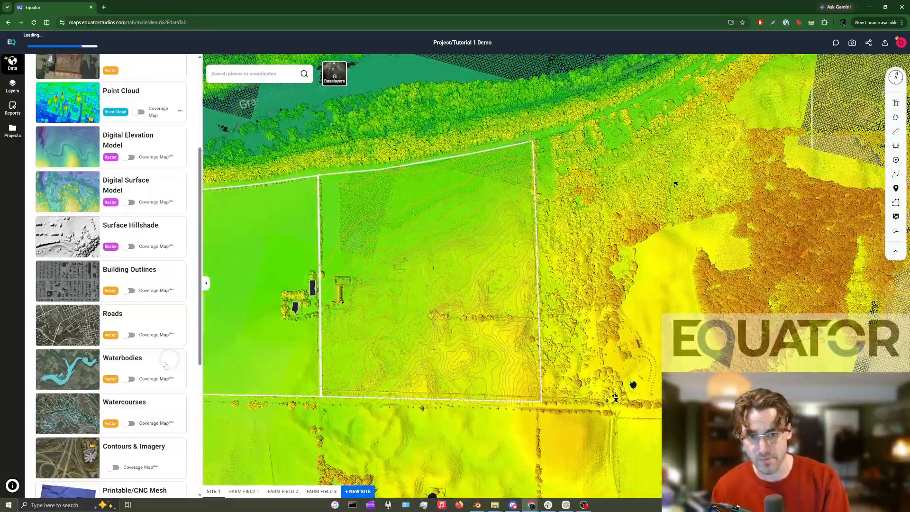
{"action": "left_click", "coordinate": [214, 491]}
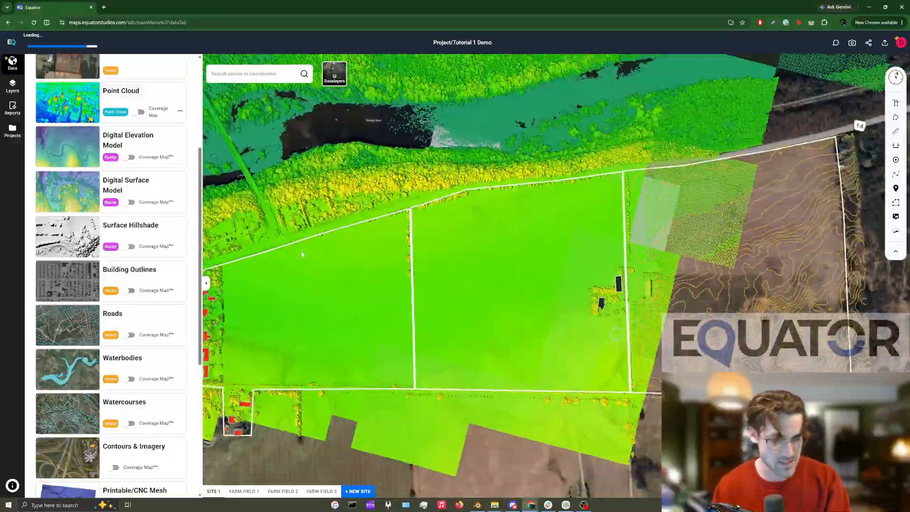
{"action": "left_click_drag", "start_coordinate": [438, 268], "coordinate": [213, 267]}
{"action": "scroll", "coordinate": [507, 342], "scroll_direction": "up", "scroll_amount": 4}
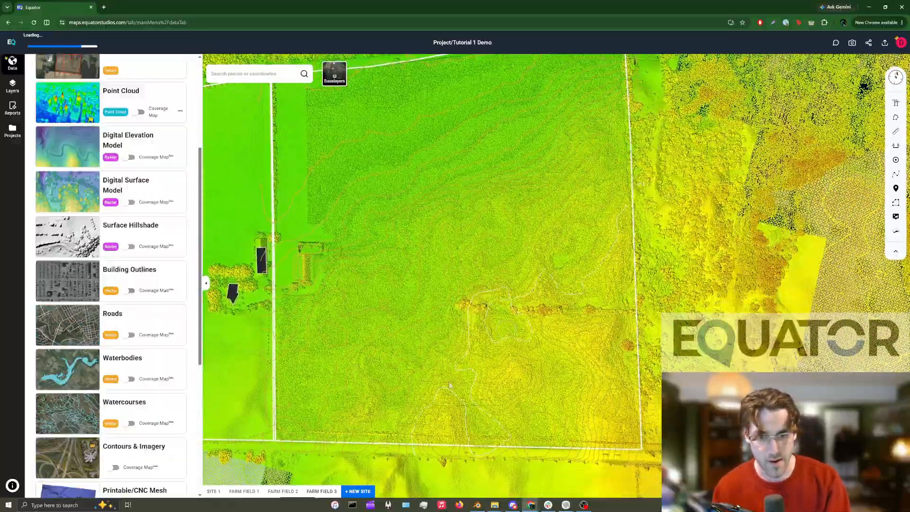
{"action": "left_click_drag", "start_coordinate": [451, 408], "coordinate": [280, 359]}
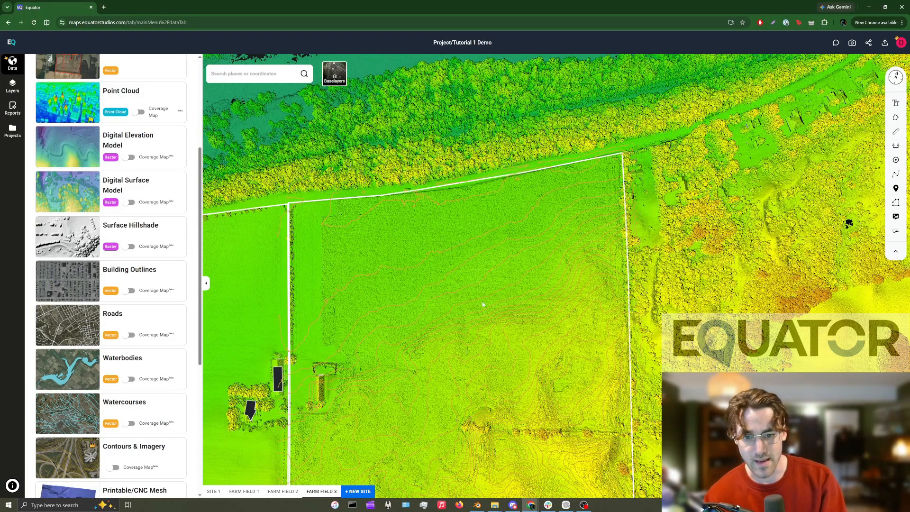
{"action": "left_click_drag", "start_coordinate": [438, 327], "coordinate": [399, 299]}
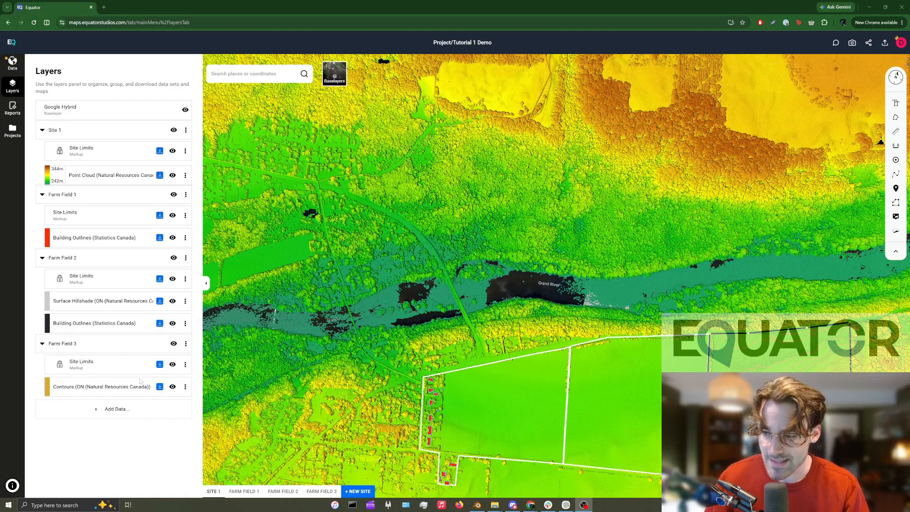
Start another new site named Bridge with a custom boundary.
{"action": "left_click", "coordinate": [352, 491]}
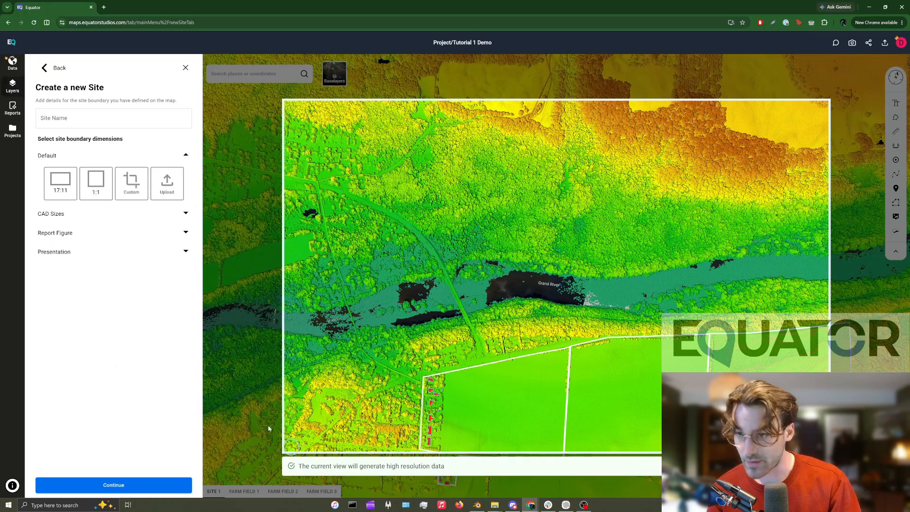
{"action": "left_click", "coordinate": [132, 181]}
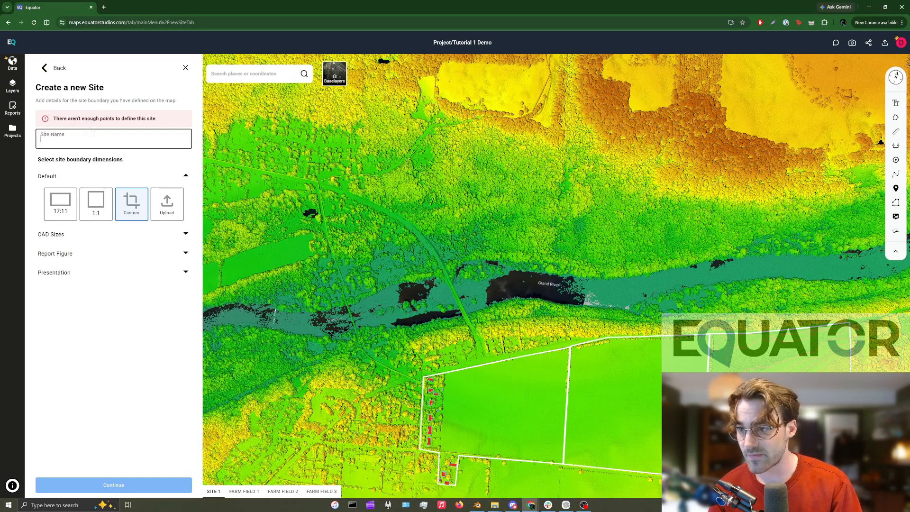
{"action": "type", "text": "B"}
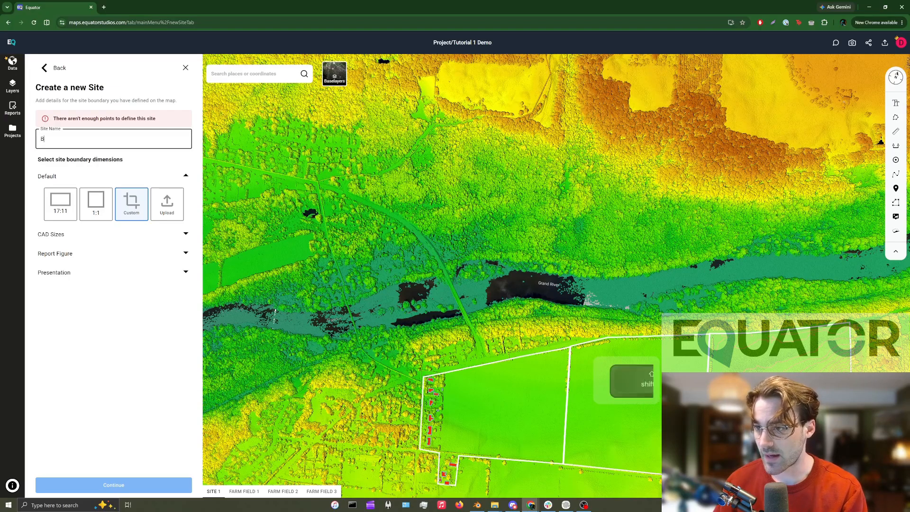
{"action": "type", "text": "ridge"}
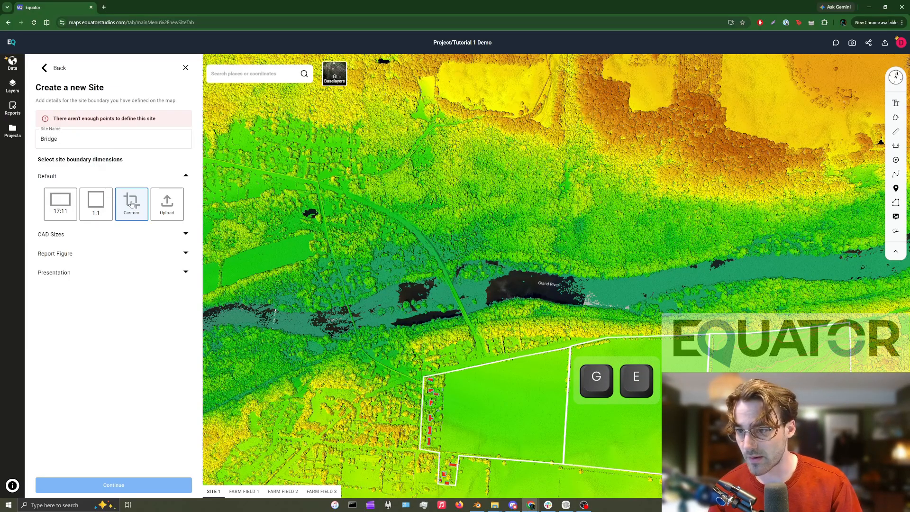
Draw the Bridge boundary around the road crossing the Grand River, down to Farm Field 1's northern edge, and create the site.
{"action": "left_click", "coordinate": [96, 204]}
{"action": "left_click", "coordinate": [132, 204]}
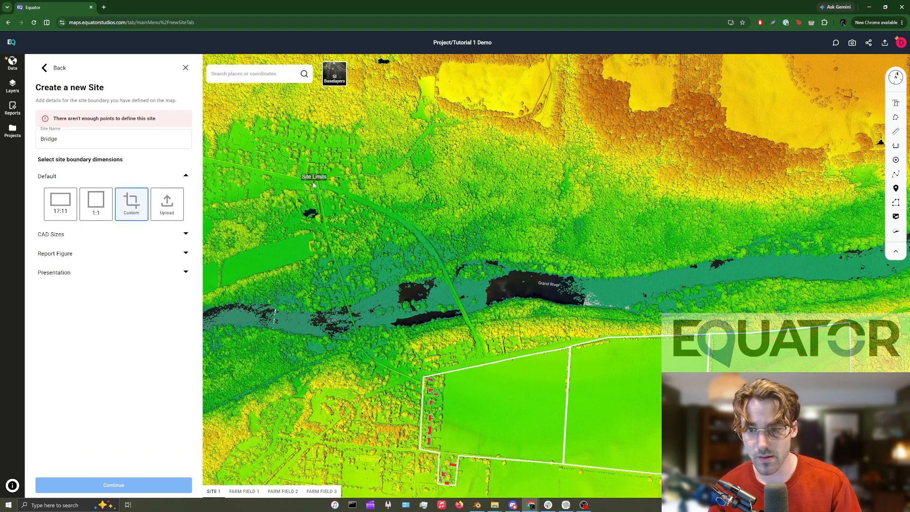
{"action": "left_click", "coordinate": [410, 171]}
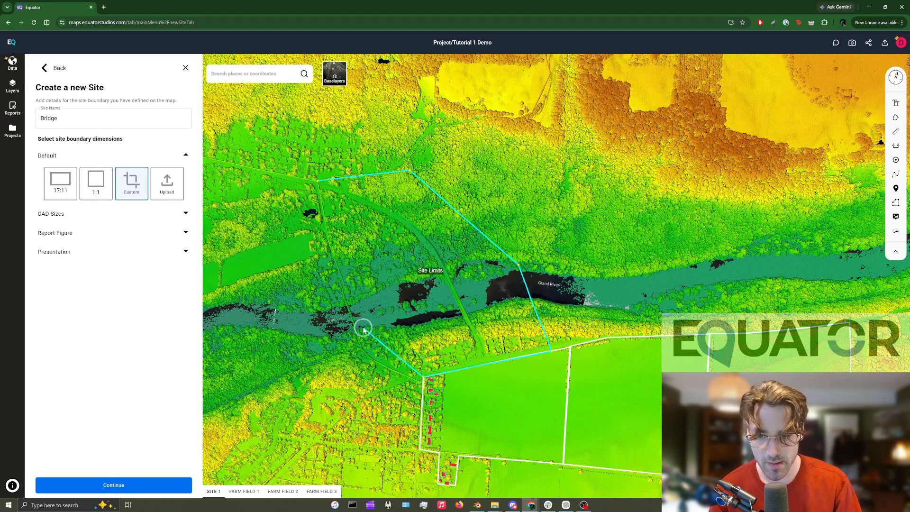
{"action": "left_click", "coordinate": [113, 485]}
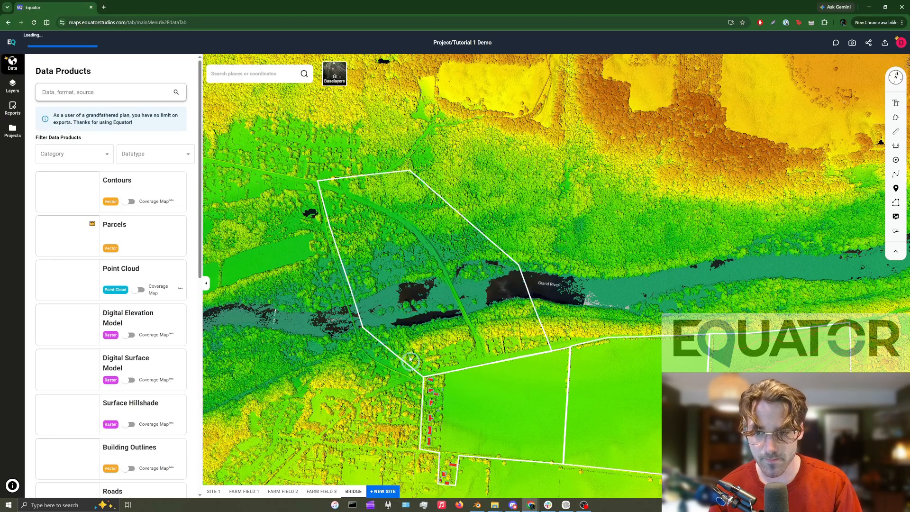
Generate Contours for the Bridge site from the Natural Resources Canada PP_lidarpc_1_64 dataset.
{"action": "left_click", "coordinate": [90, 193]}
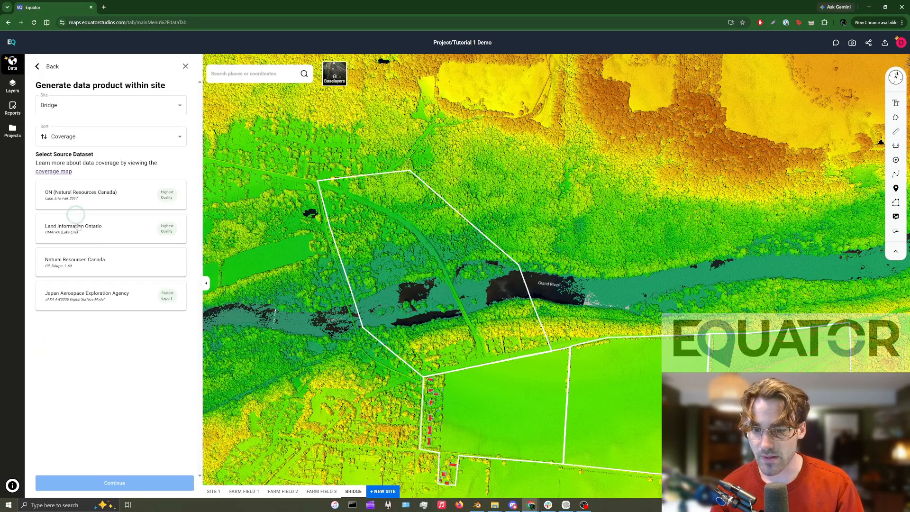
{"action": "left_click", "coordinate": [87, 265]}
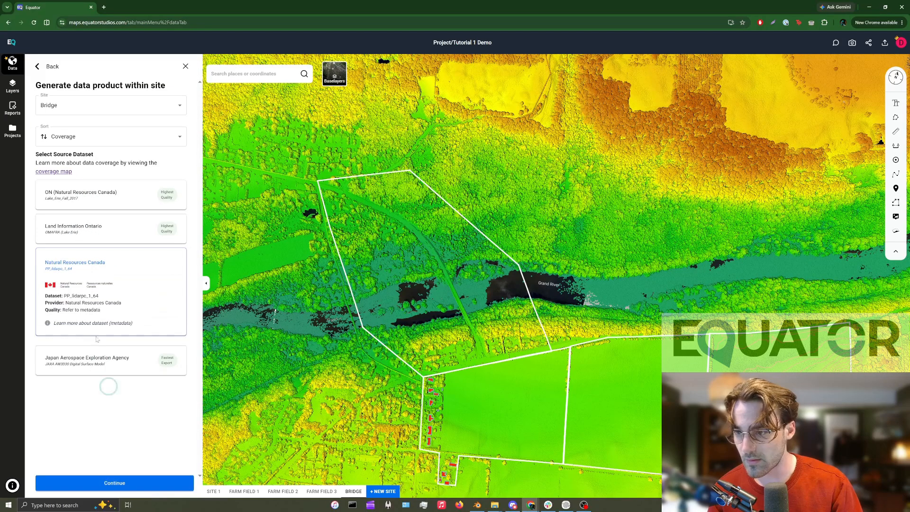
{"action": "left_click", "coordinate": [111, 482]}
{"action": "left_click", "coordinate": [113, 482]}
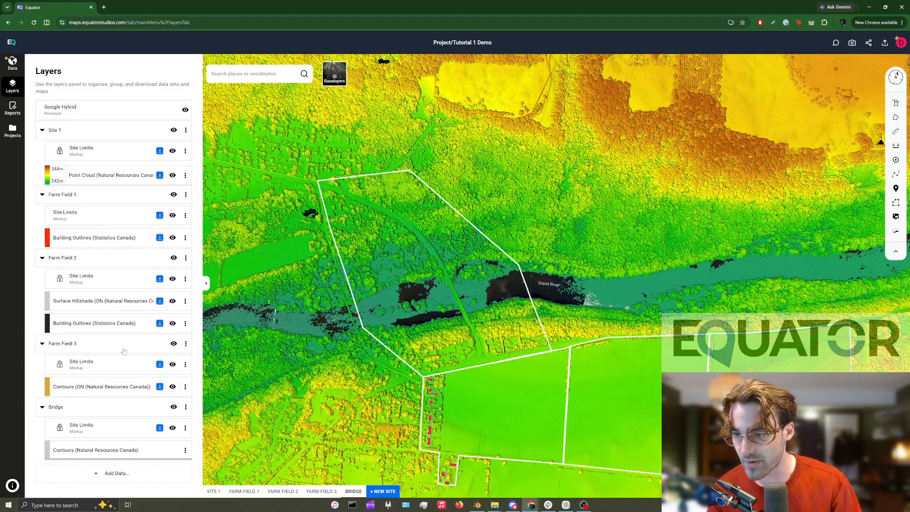
Generate Building Outlines for the Bridge site from the Statistics Canada VT_buildings_1_9 dataset.
{"action": "left_click", "coordinate": [82, 467]}
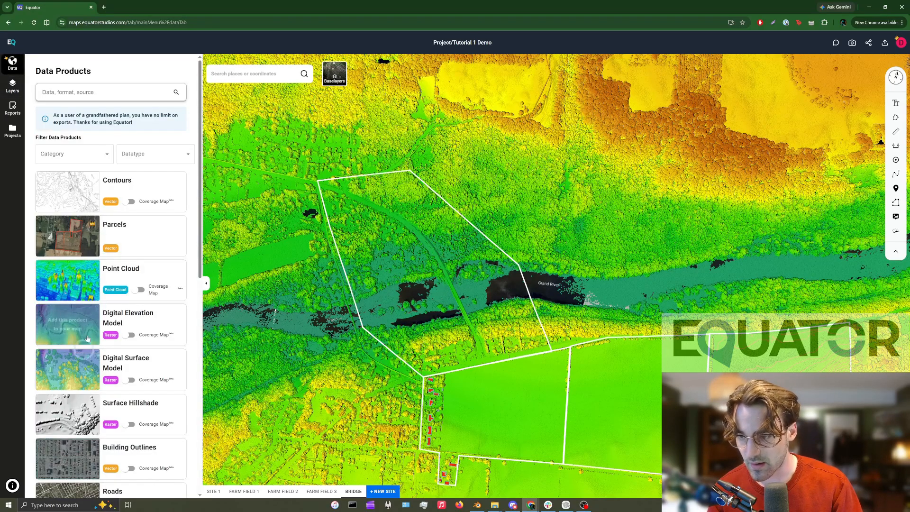
{"action": "scroll", "coordinate": [110, 343], "scroll_direction": "down", "scroll_amount": 3}
{"action": "left_click", "coordinate": [110, 344]}
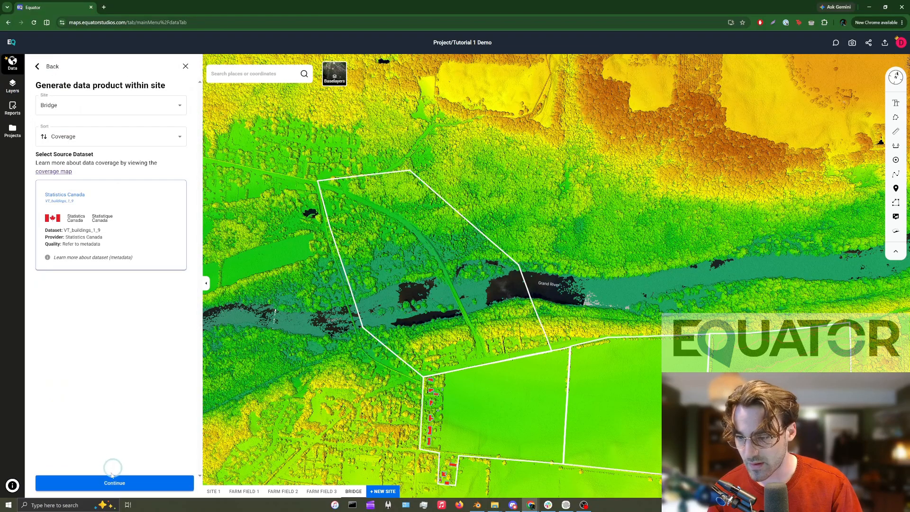
{"action": "left_click", "coordinate": [110, 487]}
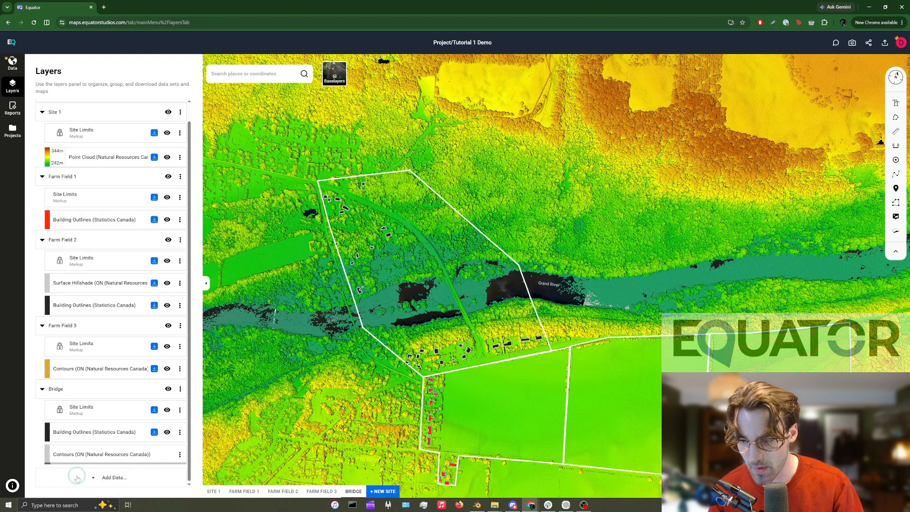
Generate Roads for the Bridge site from the Natural Resources Canada dataset and inspect the layers around the river crossing.
{"action": "left_click", "coordinate": [77, 478]}
{"action": "scroll", "coordinate": [85, 297], "scroll_direction": "down", "scroll_amount": 4}
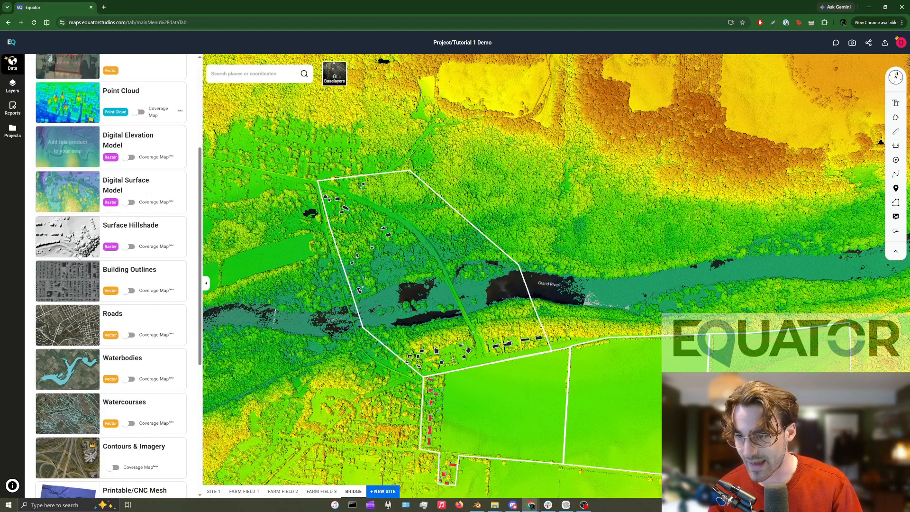
{"action": "left_click", "coordinate": [102, 345]}
{"action": "left_click", "coordinate": [114, 480]}
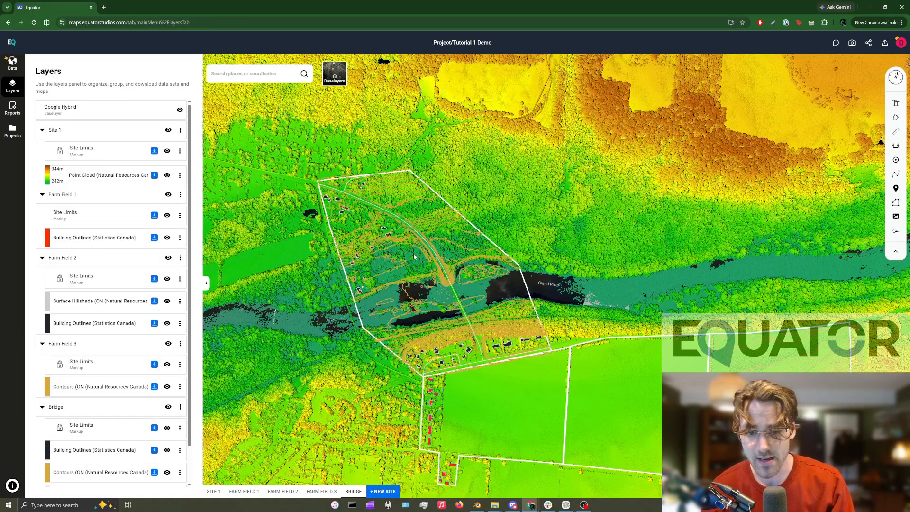
{"action": "scroll", "coordinate": [455, 297], "scroll_direction": "up", "scroll_amount": 4}
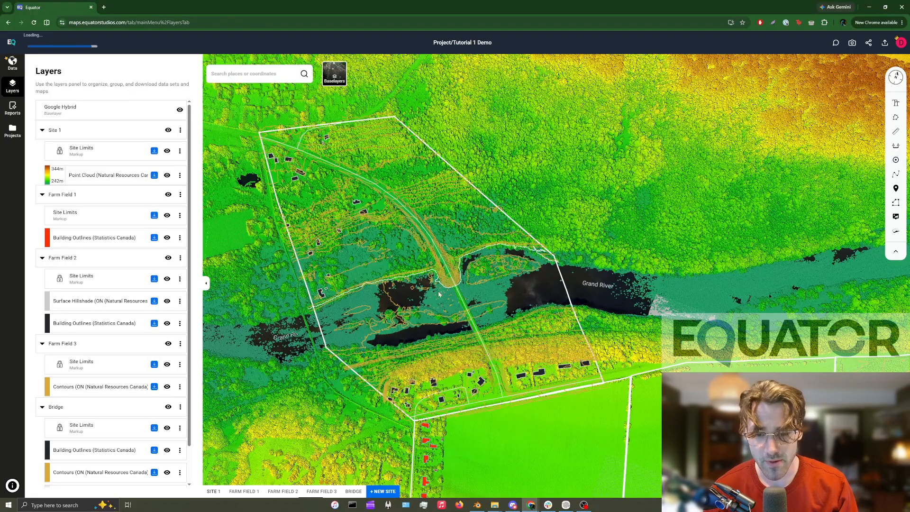
{"action": "left_click_drag", "start_coordinate": [433, 297], "coordinate": [358, 258]}
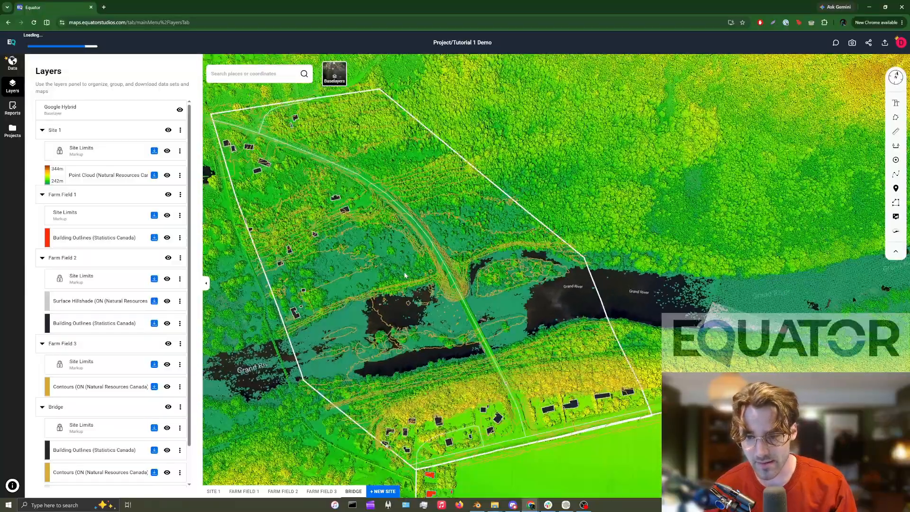
{"action": "scroll", "coordinate": [125, 349], "scroll_direction": "down", "scroll_amount": 2}
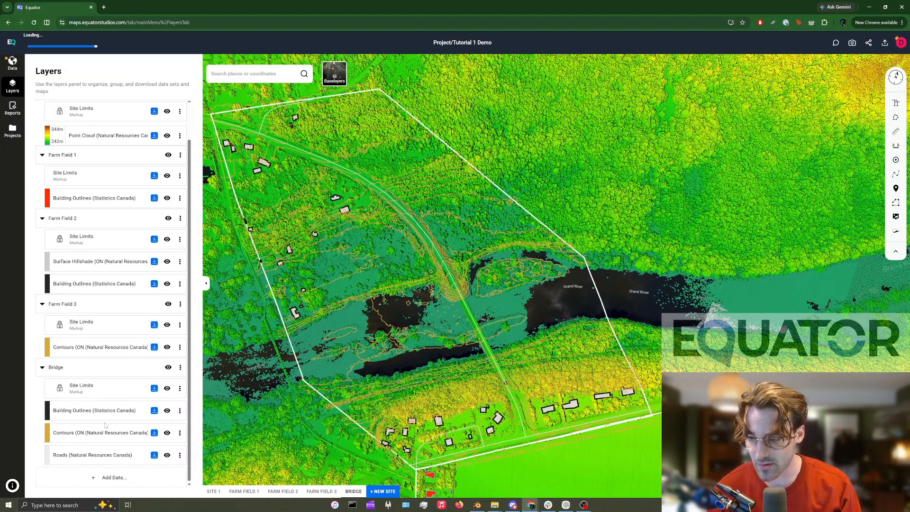
Style the Bridge site's Roads layer with a thickness of 9.7 and a red fill.
{"action": "left_click", "coordinate": [93, 455]}
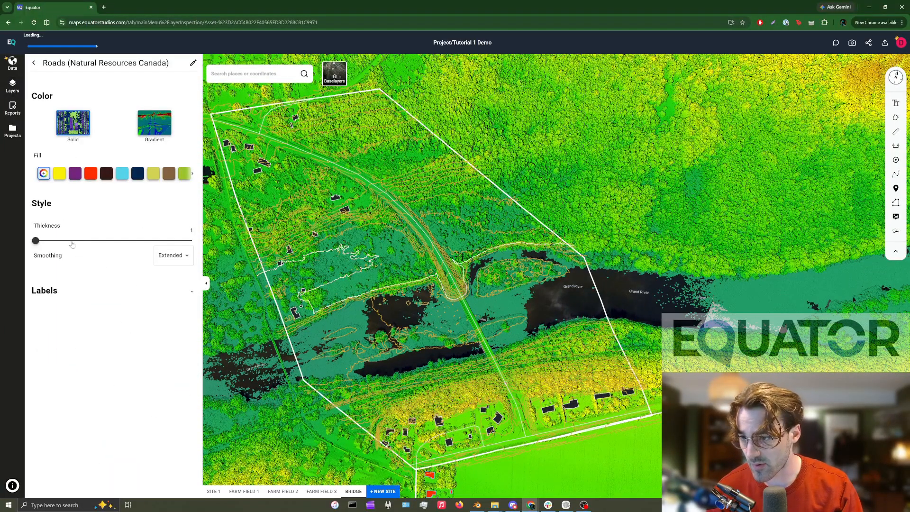
{"action": "mouse_move", "coordinate": [36, 240]}
{"action": "left_mouse_down"}
{"action": "mouse_move", "coordinate": [126, 240]}
{"action": "mouse_move", "coordinate": [179, 221]}
{"action": "left_mouse_up"}
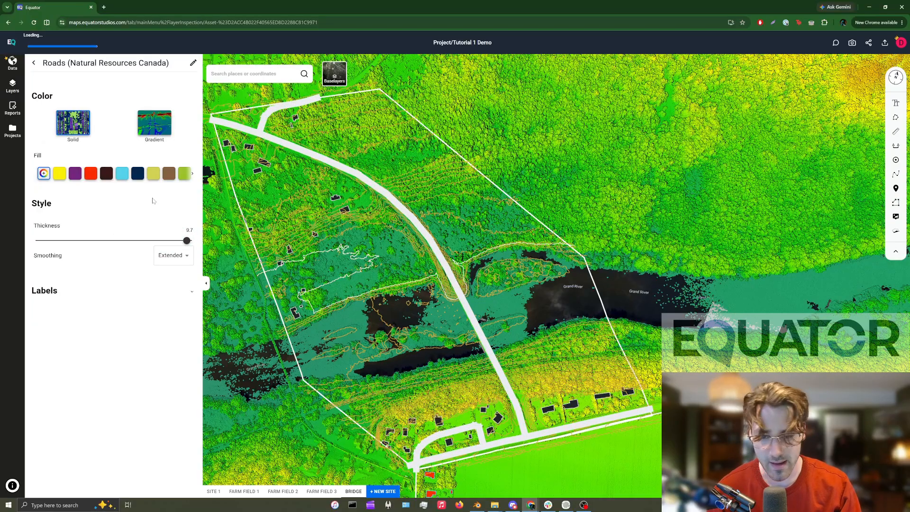
{"action": "left_click", "coordinate": [91, 173]}
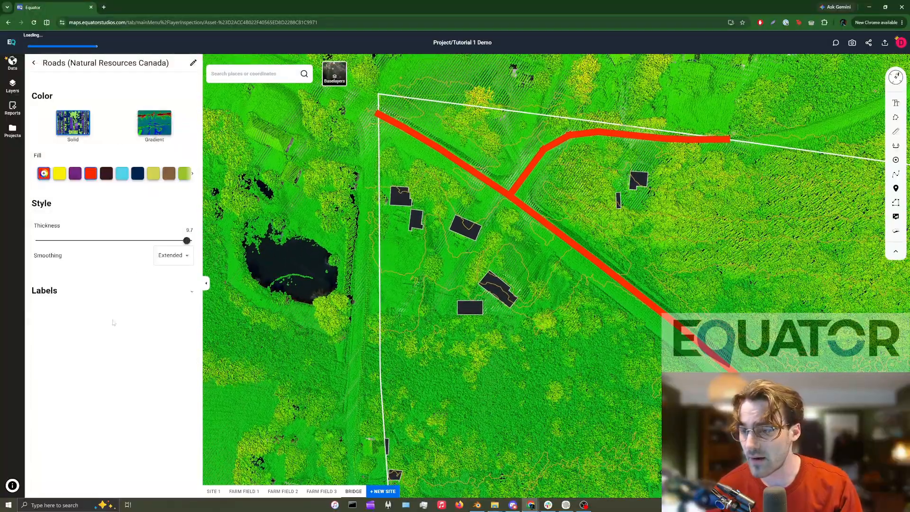
{"action": "left_click", "coordinate": [33, 60]}
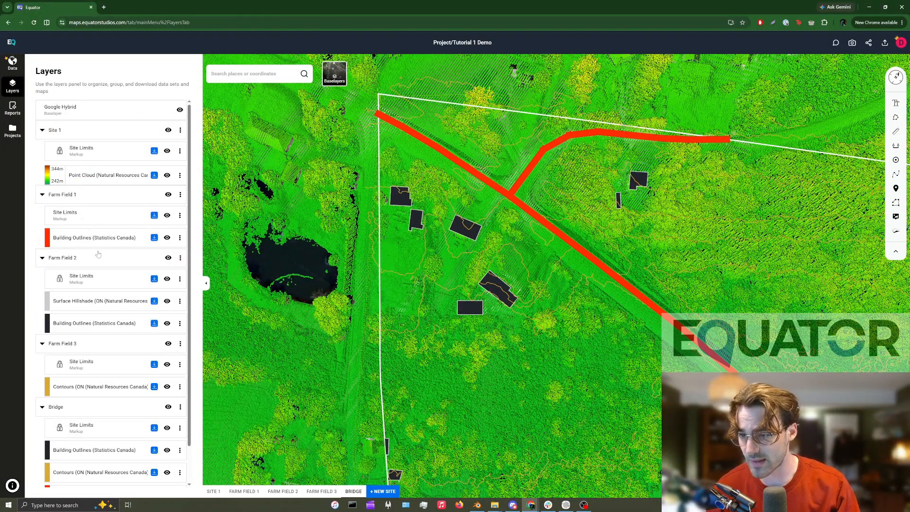
Hide the Bridge site's Building Outlines and inspect the structures in the point cloud underneath.
{"action": "scroll", "coordinate": [98, 254], "scroll_direction": "down", "scroll_amount": 1}
{"action": "left_click", "coordinate": [167, 411]}
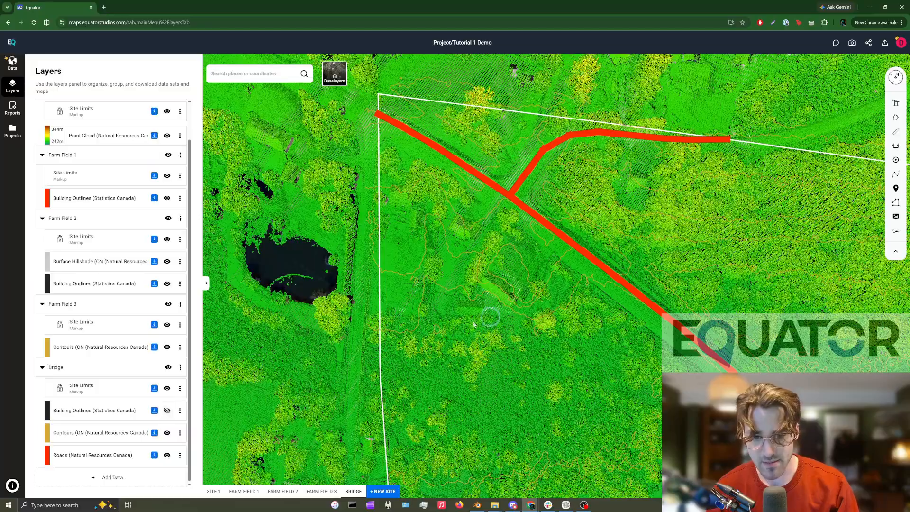
{"action": "scroll", "coordinate": [474, 246], "scroll_direction": "up", "scroll_amount": 4}
{"action": "scroll", "coordinate": [479, 251], "scroll_direction": "down", "scroll_amount": 5}
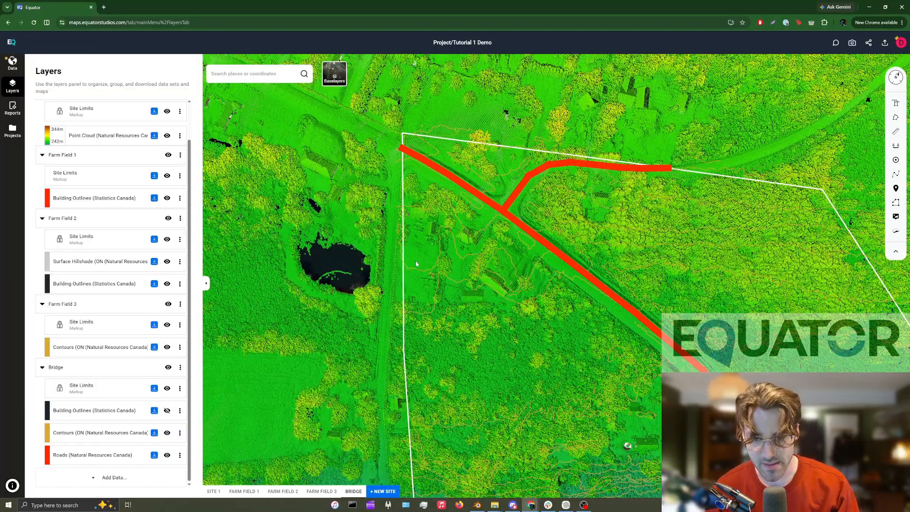
{"action": "scroll", "coordinate": [416, 264], "scroll_direction": "up", "scroll_amount": 4}
{"action": "scroll", "coordinate": [403, 277], "scroll_direction": "down", "scroll_amount": 3}
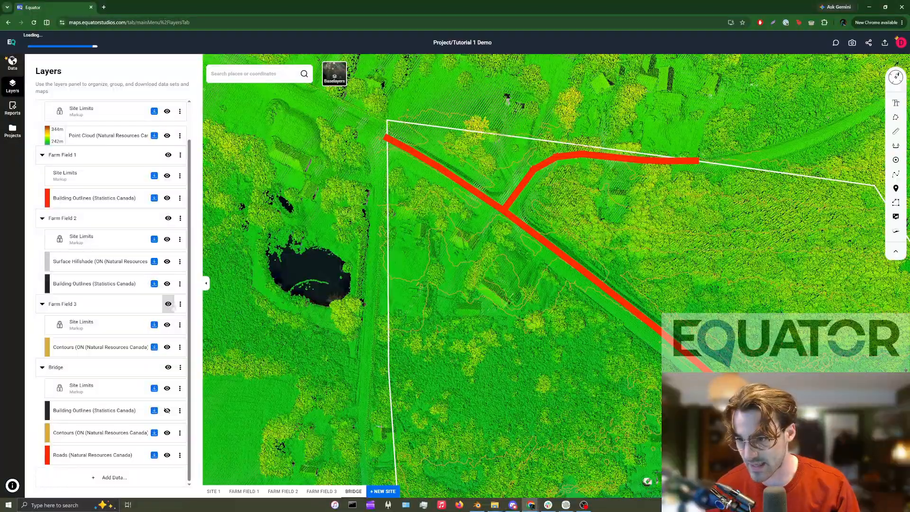
Toggle the Bridge site's Building Outlines to compare them with the point cloud, leaving them visible, and view the whole site.
{"action": "left_click", "coordinate": [167, 411]}
{"action": "left_click_drag", "start_coordinate": [655, 284], "coordinate": [490, 358]}
{"action": "left_click", "coordinate": [167, 410]}
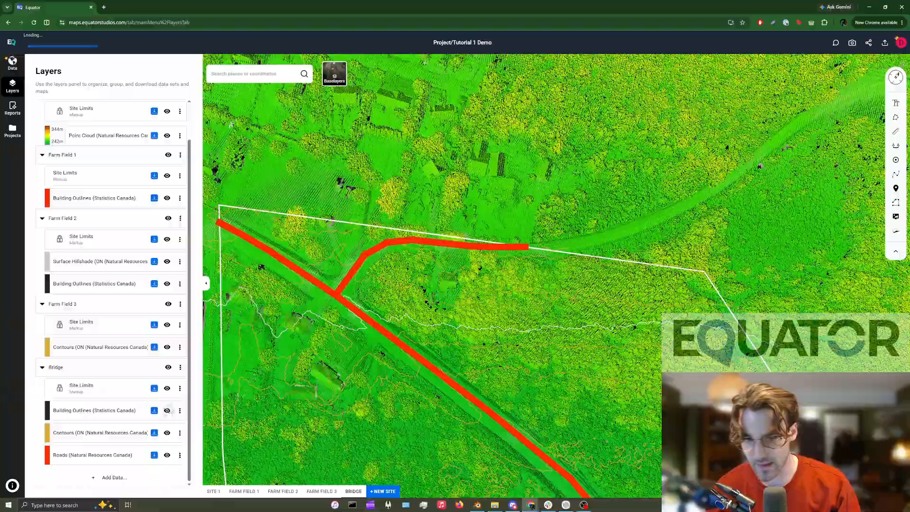
{"action": "scroll", "coordinate": [424, 317], "scroll_direction": "up", "scroll_amount": 3}
{"action": "scroll", "coordinate": [438, 280], "scroll_direction": "down", "scroll_amount": 1}
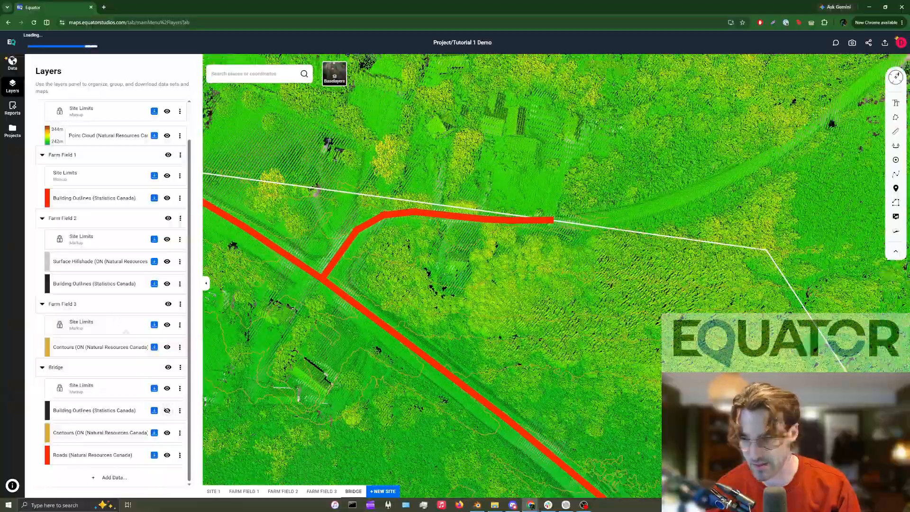
{"action": "left_click", "coordinate": [167, 411]}
{"action": "scroll", "coordinate": [310, 397], "scroll_direction": "down", "scroll_amount": 2}
{"action": "left_click_drag", "start_coordinate": [310, 398], "coordinate": [255, 204]}
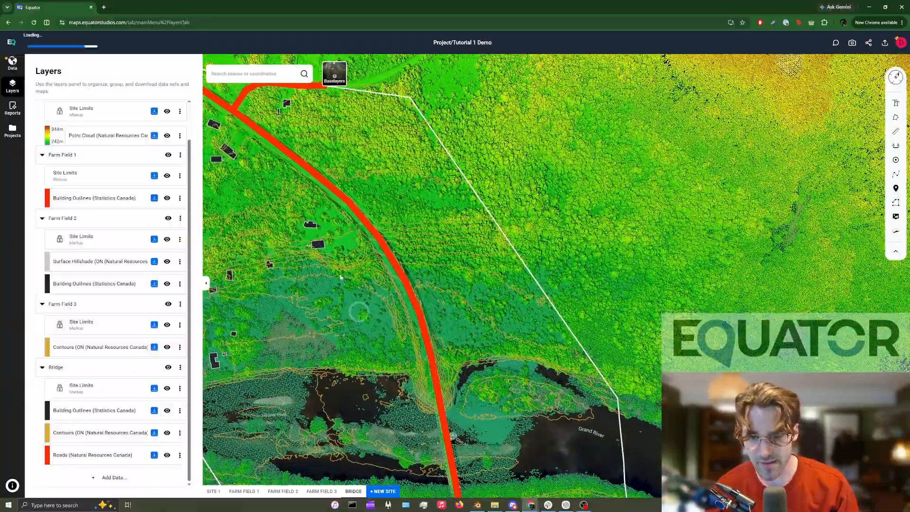
{"action": "left_click_drag", "start_coordinate": [359, 307], "coordinate": [391, 281]}
{"action": "scroll", "coordinate": [390, 354], "scroll_direction": "down", "scroll_amount": 3}
Generate Waterbodies for Site 1 from the Natural Resources Canada VT_waterbodies_1_9 dataset.
{"action": "left_click", "coordinate": [13, 62]}
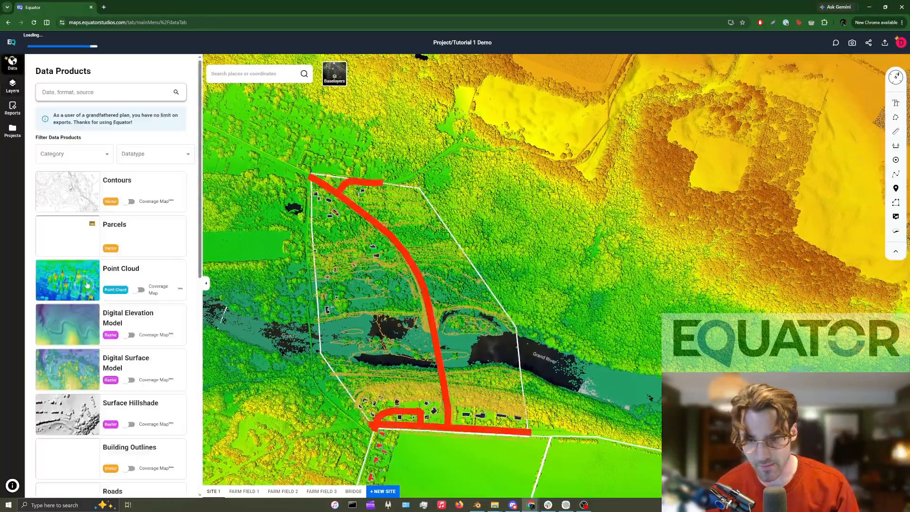
{"action": "scroll", "coordinate": [100, 282], "scroll_direction": "down", "scroll_amount": 6}
{"action": "scroll", "coordinate": [69, 240], "scroll_direction": "down", "scroll_amount": 3}
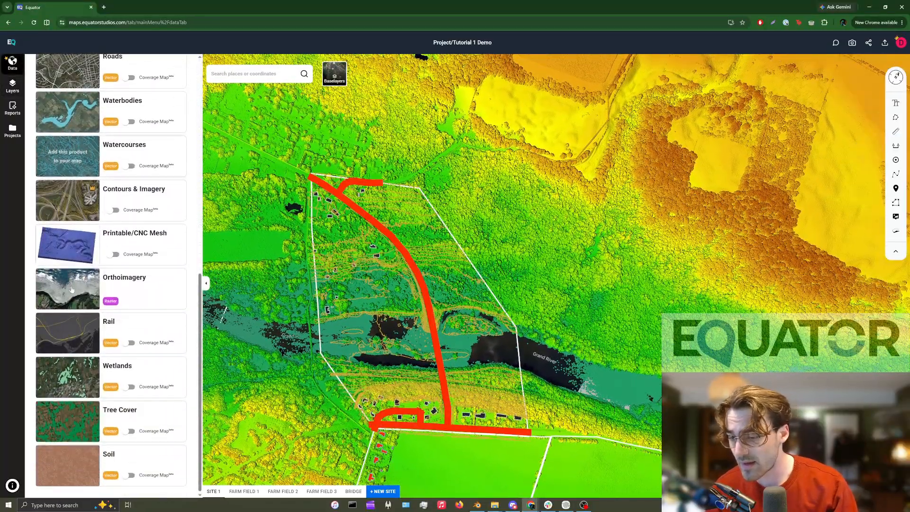
{"action": "scroll", "coordinate": [69, 239], "scroll_direction": "up", "scroll_amount": 3}
{"action": "left_click", "coordinate": [69, 244]}
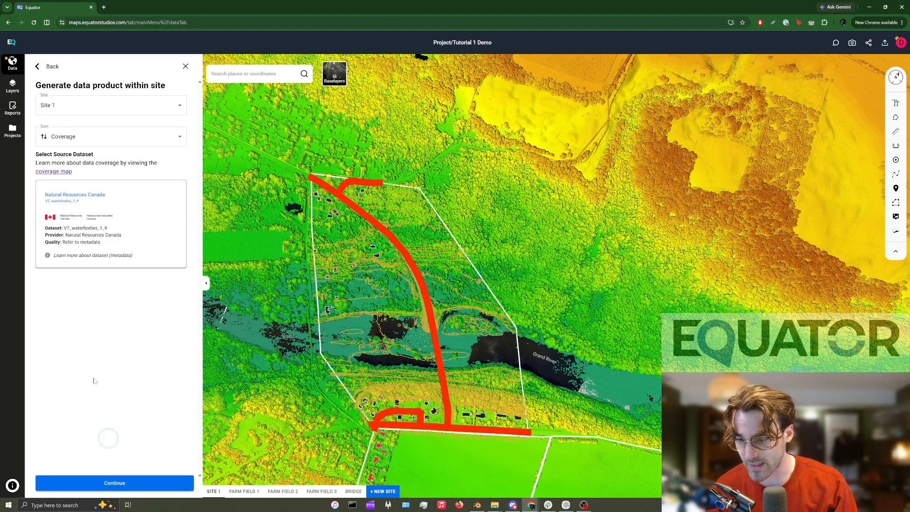
{"action": "left_click", "coordinate": [100, 484]}
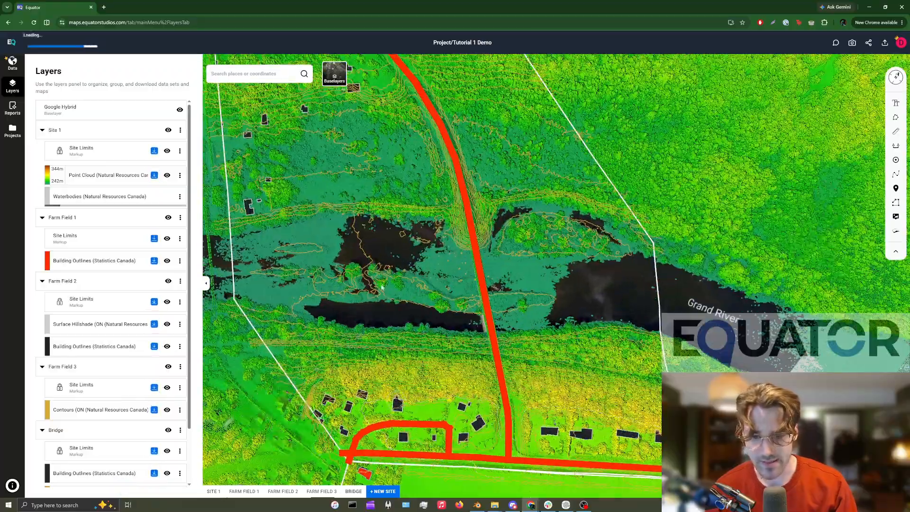
Inspect the river around the bridge and remove the Waterbodies layer being generated for Site 1.
{"action": "scroll", "coordinate": [382, 287], "scroll_direction": "up", "scroll_amount": 3}
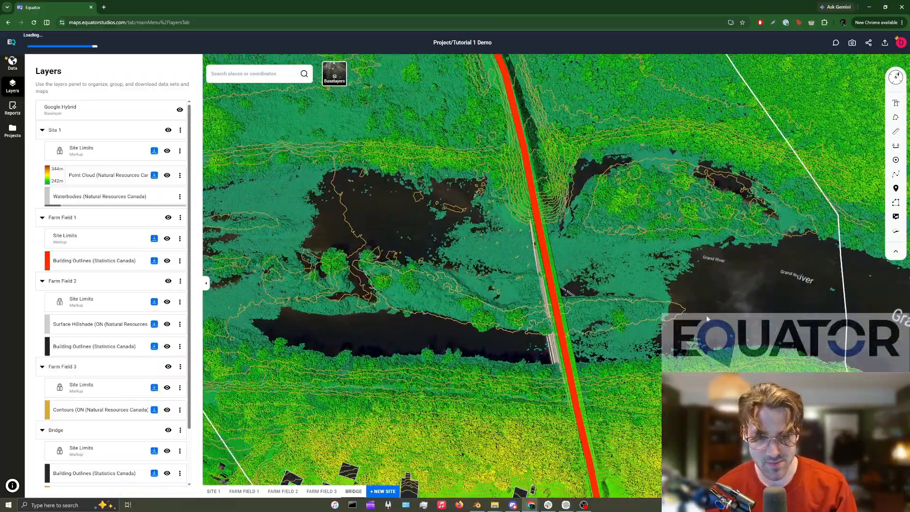
{"action": "left_click_drag", "start_coordinate": [707, 319], "coordinate": [345, 342]}
{"action": "left_click_drag", "start_coordinate": [604, 434], "coordinate": [601, 418]}
{"action": "left_click_drag", "start_coordinate": [526, 338], "coordinate": [689, 350]}
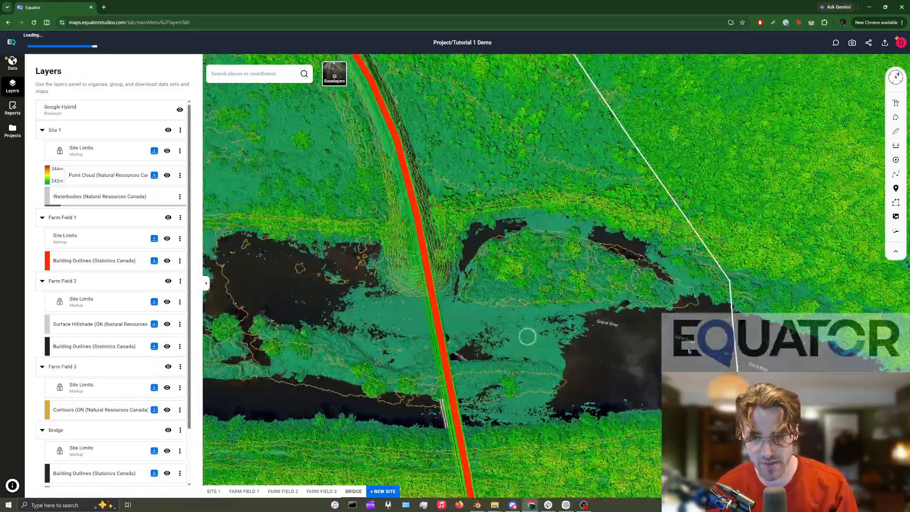
{"action": "scroll", "coordinate": [528, 336], "scroll_direction": "down", "scroll_amount": 3}
{"action": "scroll", "coordinate": [114, 455], "scroll_direction": "down", "scroll_amount": 2}
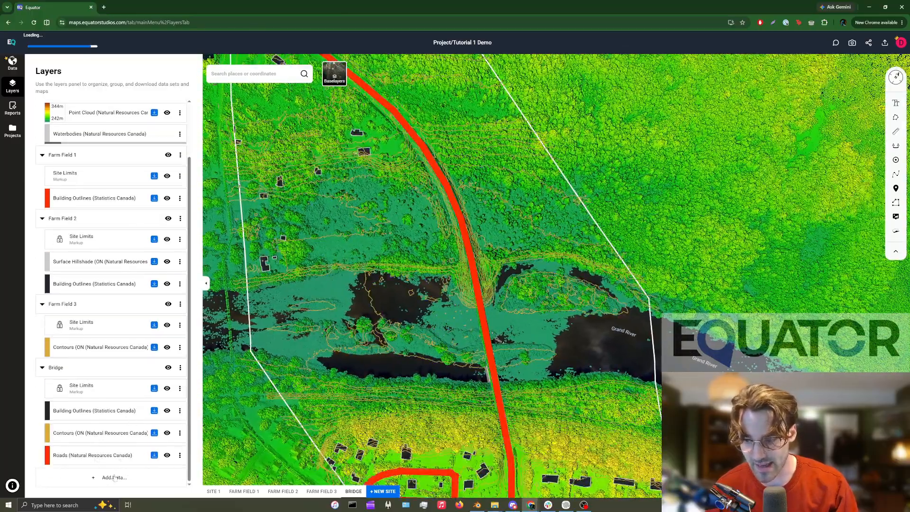
{"action": "left_click", "coordinate": [179, 134]}
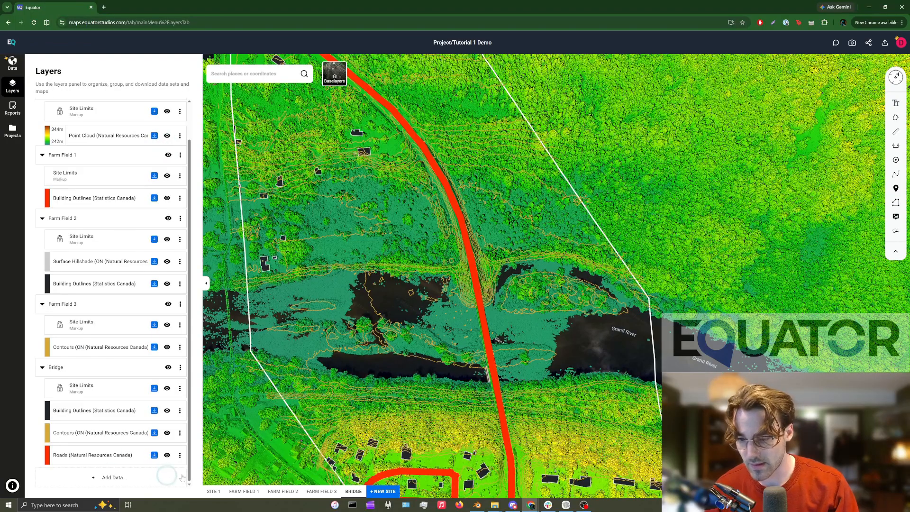
Generate Waterbodies for the Bridge site from the Natural Resources Canada VT_waterbodies_1_9 dataset.
{"action": "left_click", "coordinate": [151, 475]}
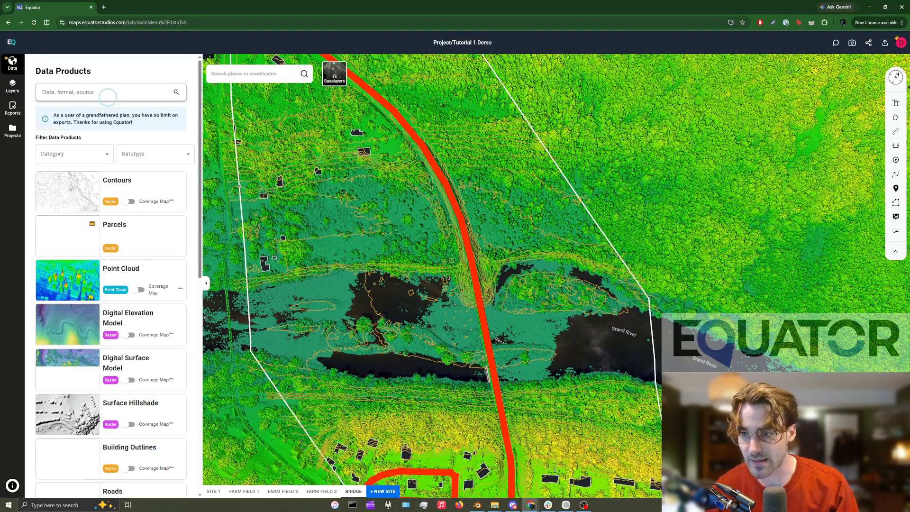
{"action": "scroll", "coordinate": [66, 240], "scroll_direction": "down", "scroll_amount": 1}
{"action": "scroll", "coordinate": [88, 360], "scroll_direction": "down", "scroll_amount": 8}
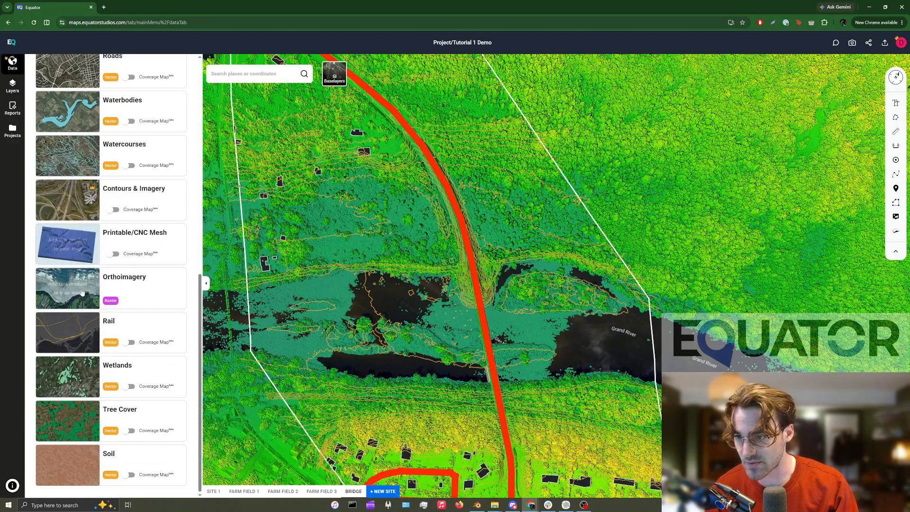
{"action": "left_click", "coordinate": [71, 114]}
{"action": "left_click", "coordinate": [72, 113]}
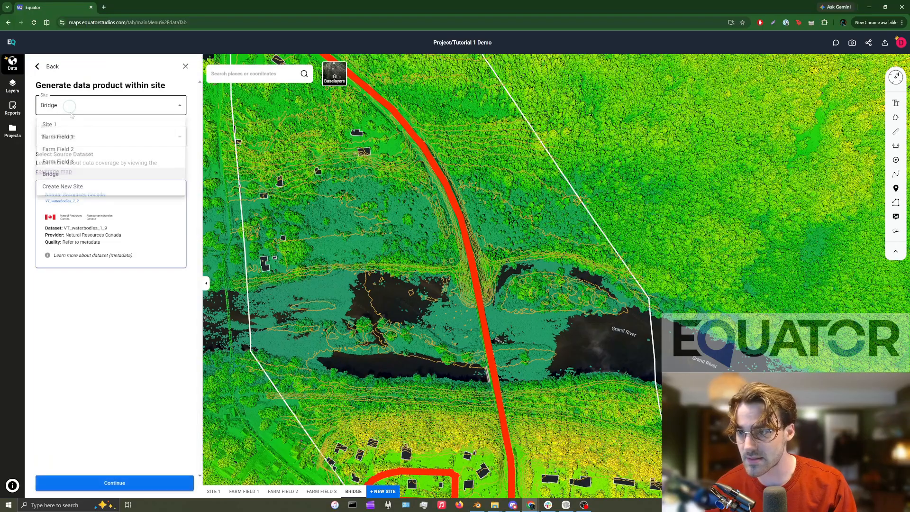
{"action": "left_click", "coordinate": [142, 483]}
{"action": "left_click", "coordinate": [108, 486]}
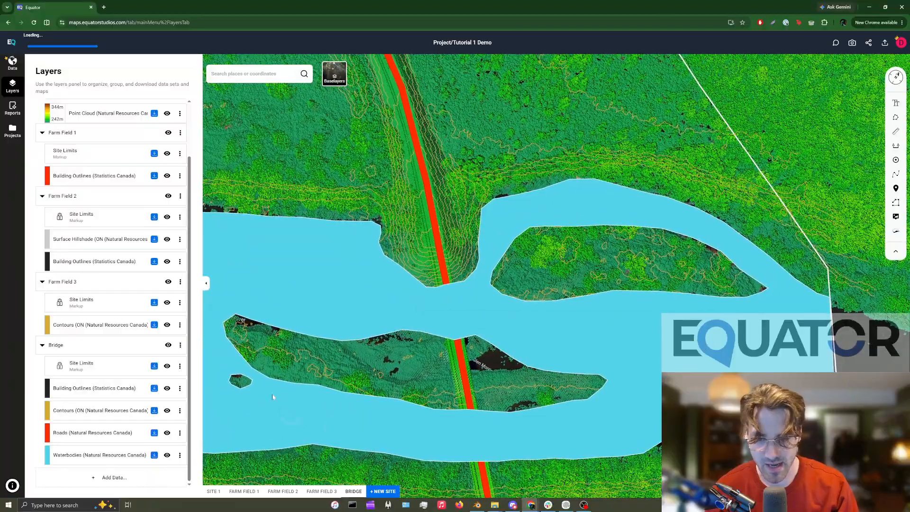
Hide Site 1's Point Cloud to compare the waterbodies with the satellite imagery, and show the point cloud again.
{"action": "scroll", "coordinate": [148, 95], "scroll_direction": "up", "scroll_amount": 2}
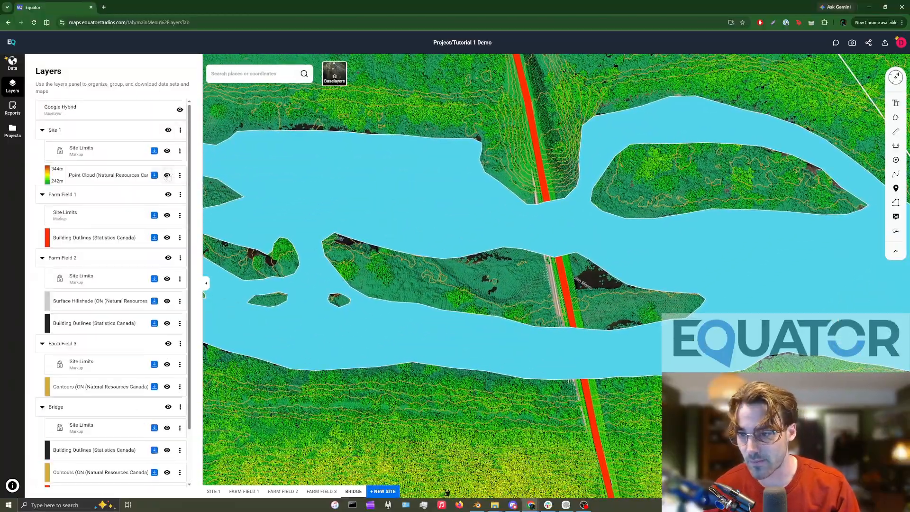
{"action": "left_click", "coordinate": [167, 175]}
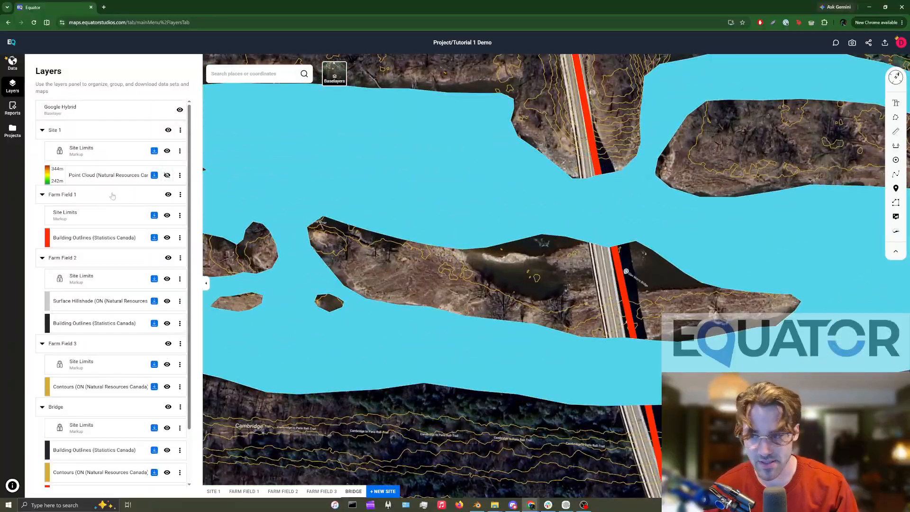
{"action": "scroll", "coordinate": [151, 199], "scroll_direction": "down", "scroll_amount": 2}
{"action": "scroll", "coordinate": [155, 196], "scroll_direction": "up", "scroll_amount": 2}
{"action": "left_click", "coordinate": [166, 175]}
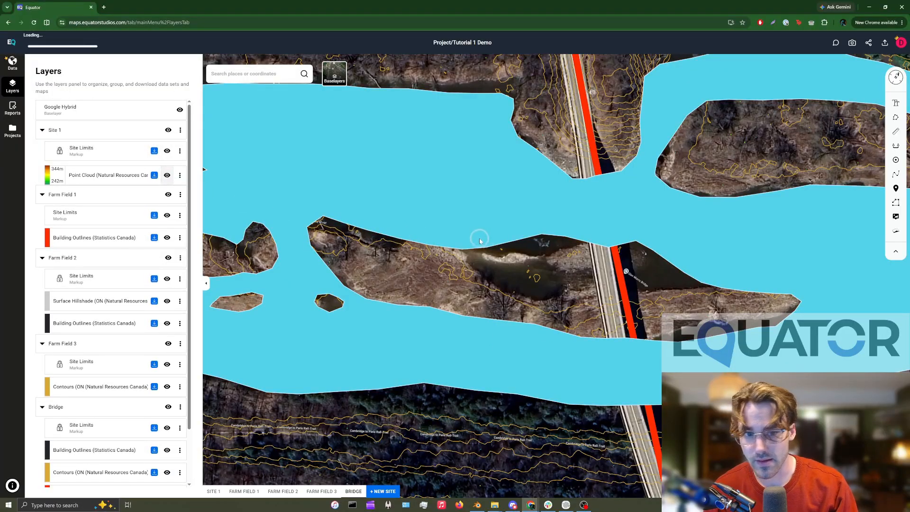
{"action": "scroll", "coordinate": [98, 221], "scroll_direction": "down", "scroll_amount": 3}
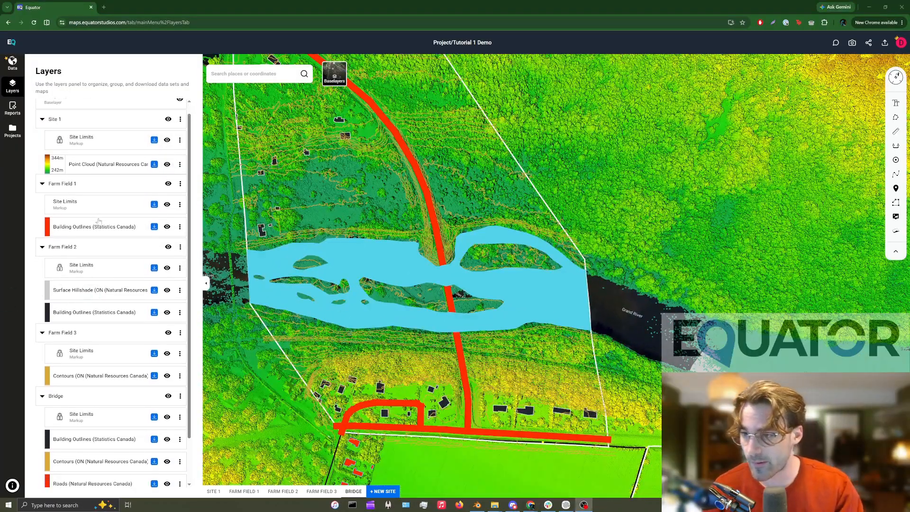
Open the download options for the Bridge site's Contours, review the available file formats, and return to the layers.
{"action": "scroll", "coordinate": [285, 376], "scroll_direction": "down", "scroll_amount": 3}
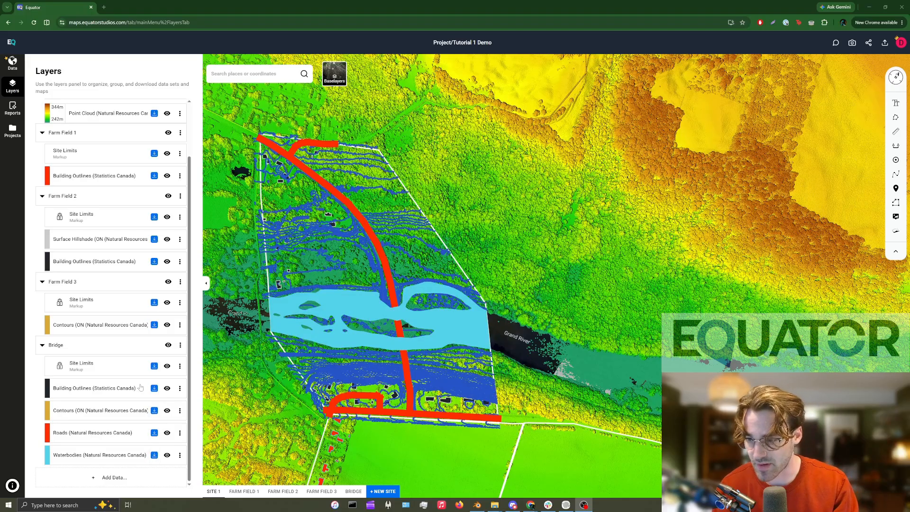
{"action": "left_click", "coordinate": [154, 411]}
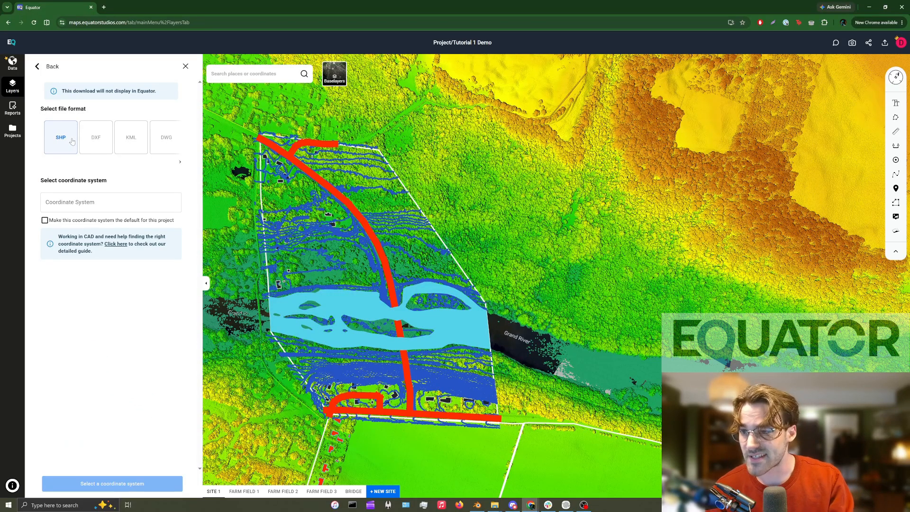
{"action": "scroll", "coordinate": [78, 133], "scroll_direction": "right", "scroll_amount": 3}
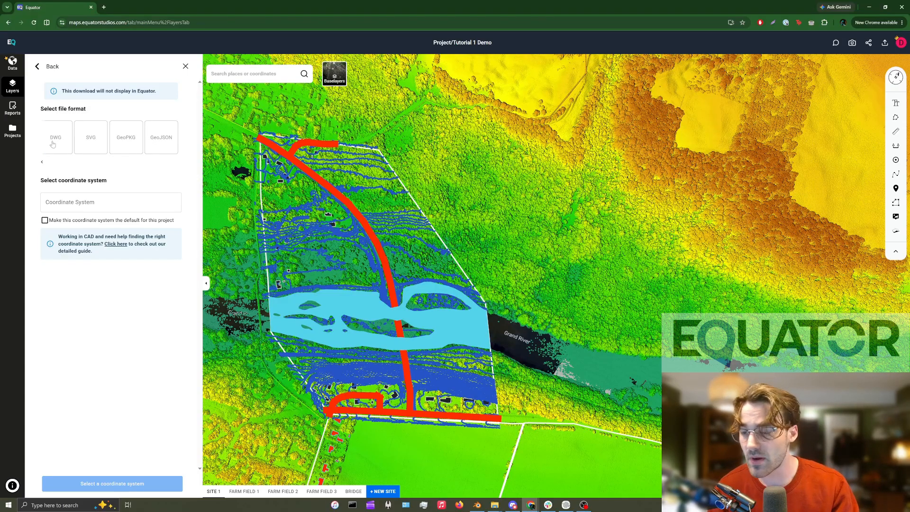
{"action": "left_click", "coordinate": [86, 202]}
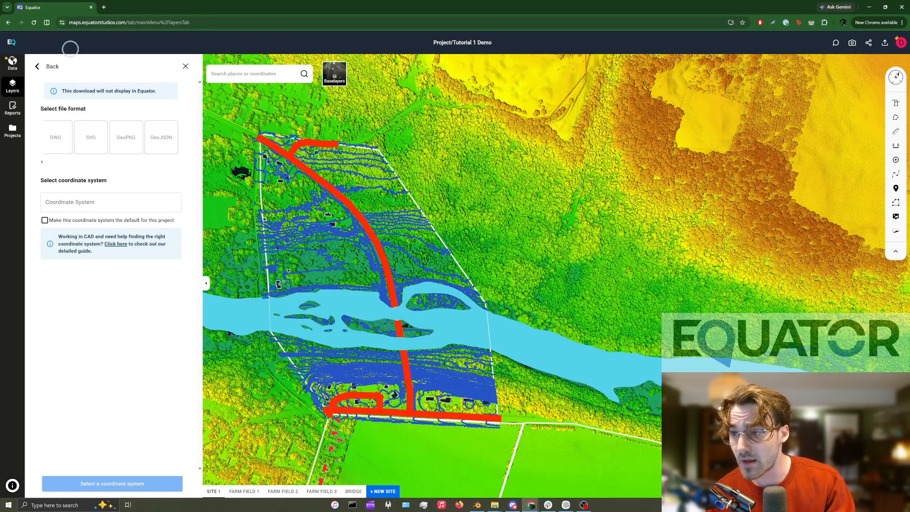
{"action": "left_click", "coordinate": [37, 66]}
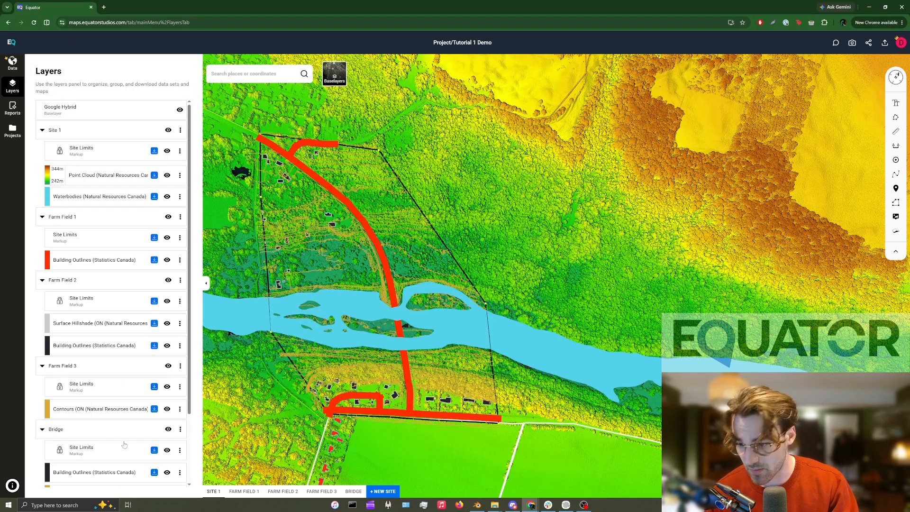
Export the Bridge site's Contours as DXF in the Web Mercator (EPSG:3857) coordinate system.
{"action": "scroll", "coordinate": [128, 465], "scroll_direction": "down", "scroll_amount": 3}
{"action": "left_click", "coordinate": [158, 410]}
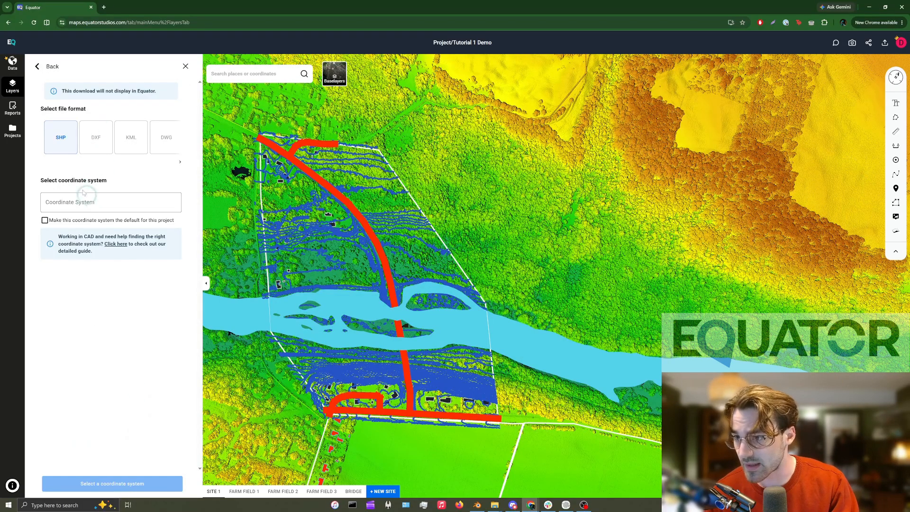
{"action": "left_click", "coordinate": [99, 202]}
{"action": "left_click", "coordinate": [95, 137]}
{"action": "left_click", "coordinate": [96, 202]}
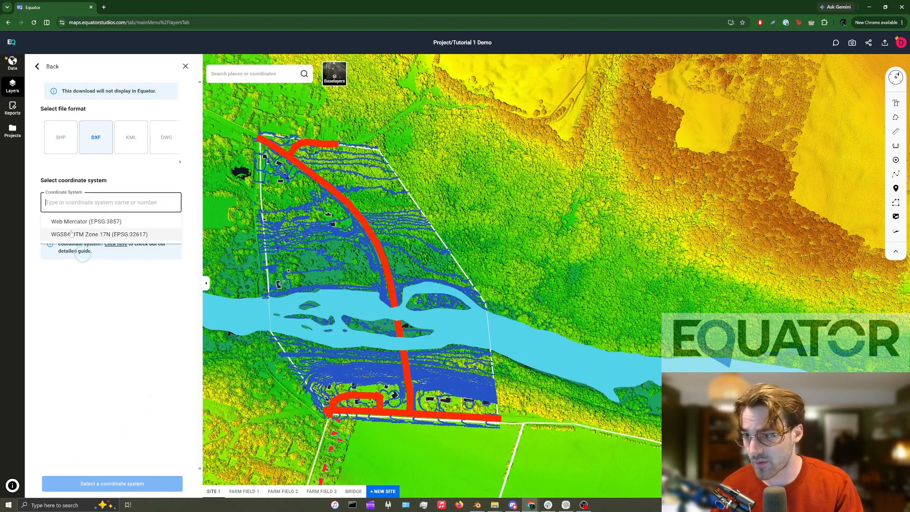
{"action": "left_click", "coordinate": [56, 221]}
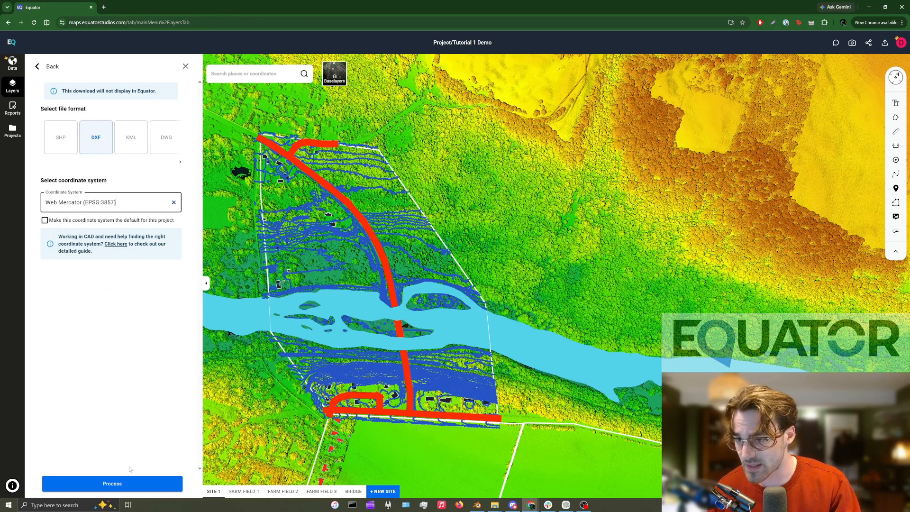
{"action": "left_click", "coordinate": [127, 484]}
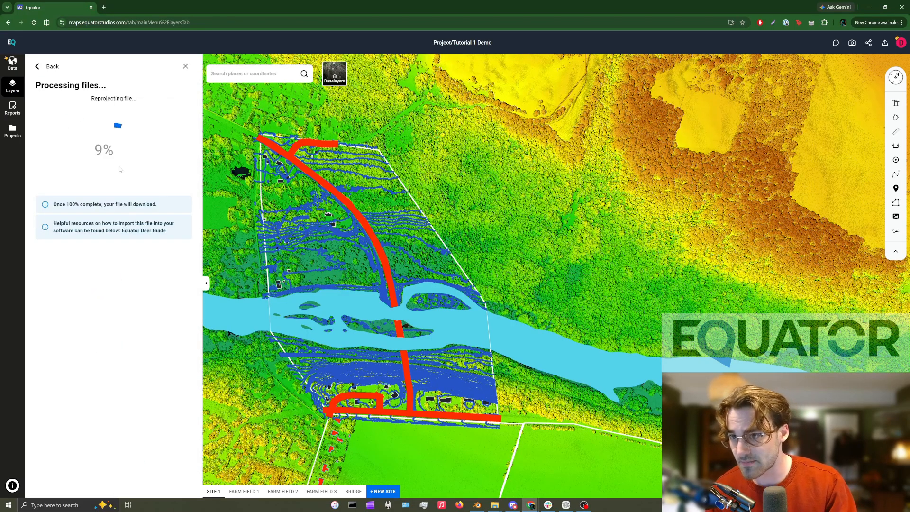